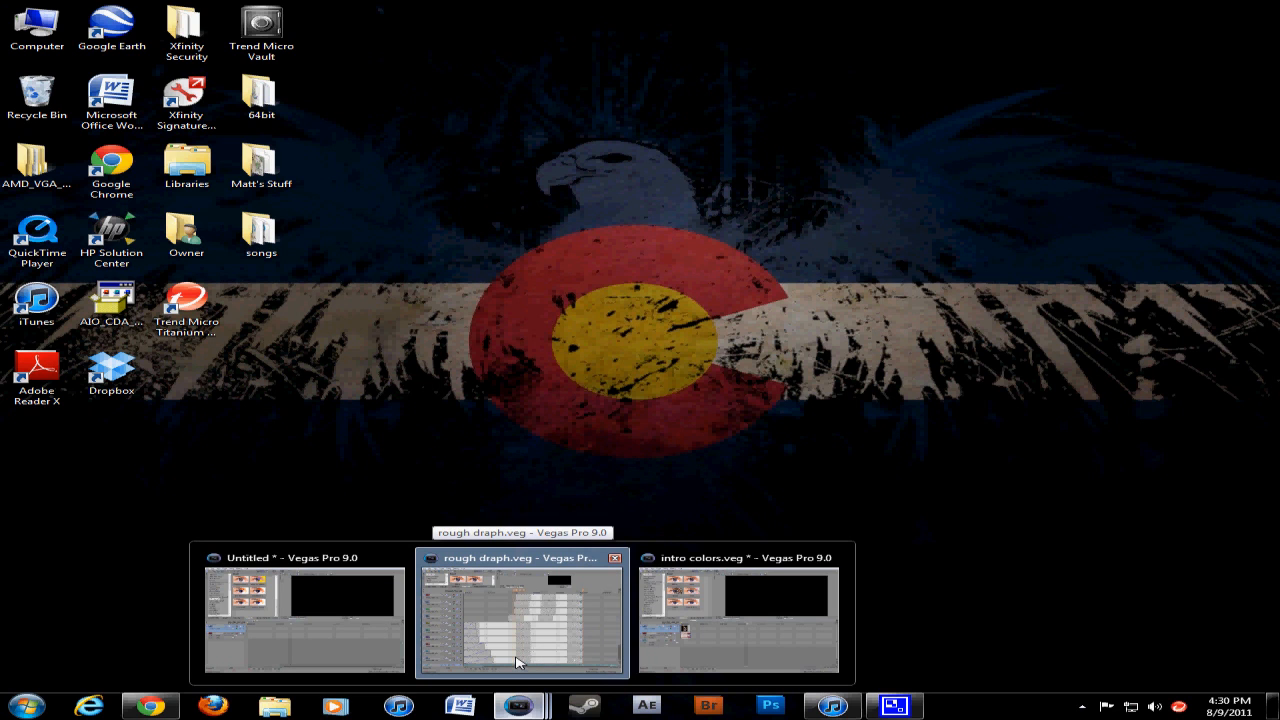
Step: Switch to the rough draph.veg project and look over its video tracks, fades, markers and audio track
click(519, 662)
scroll(634, 621, up, 3)
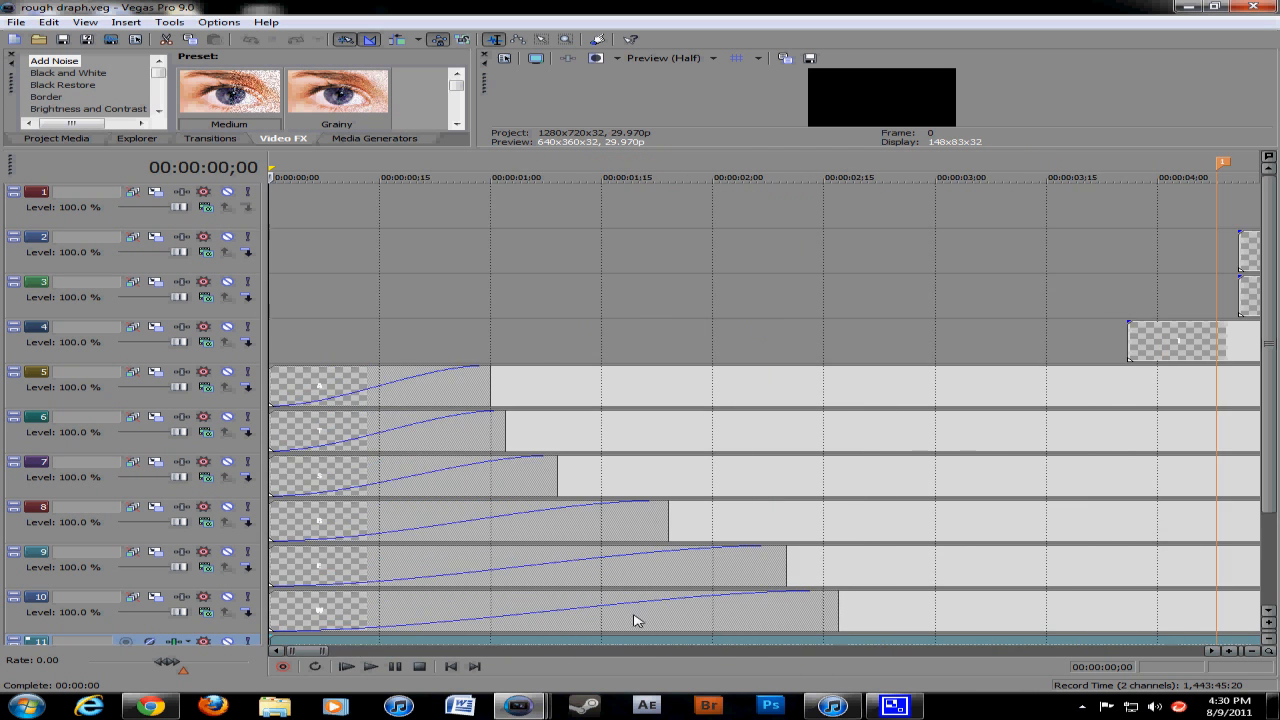
scroll(906, 557, down, 6)
scroll(906, 557, up, 4)
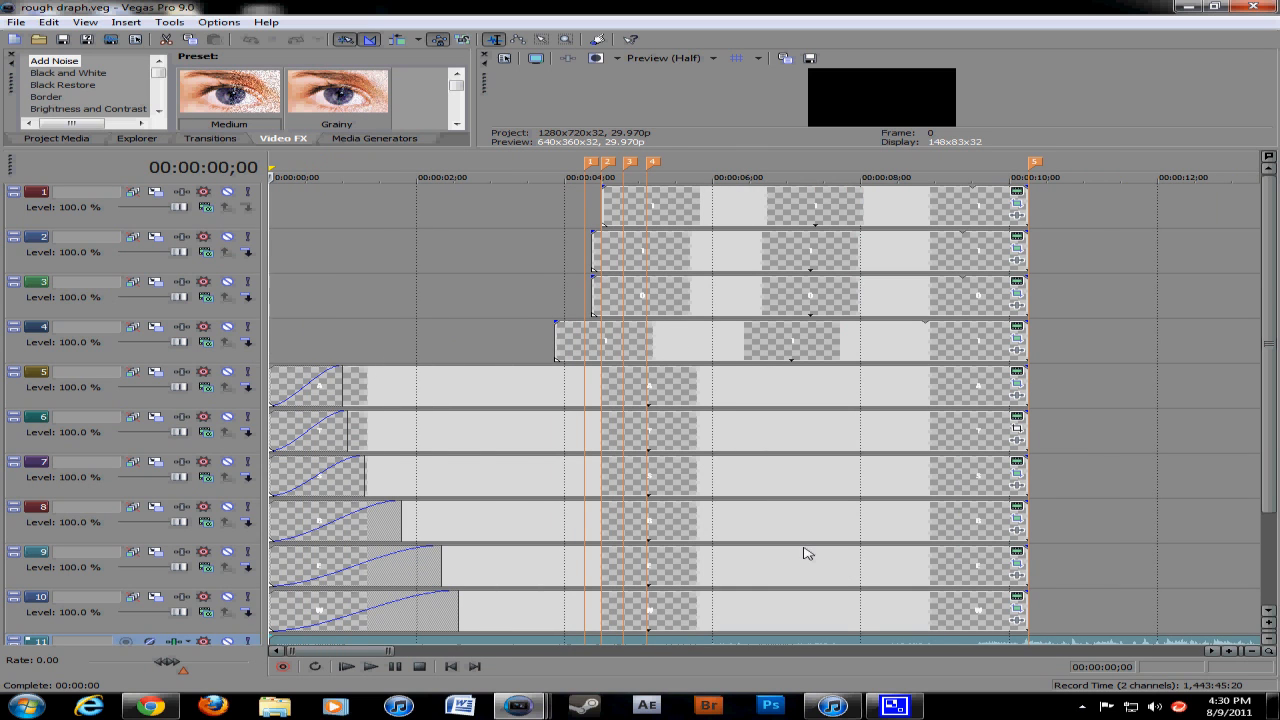
drag(1274, 292, 1239, 252)
scroll(1242, 322, down, 1)
scroll(1235, 420, down, 2)
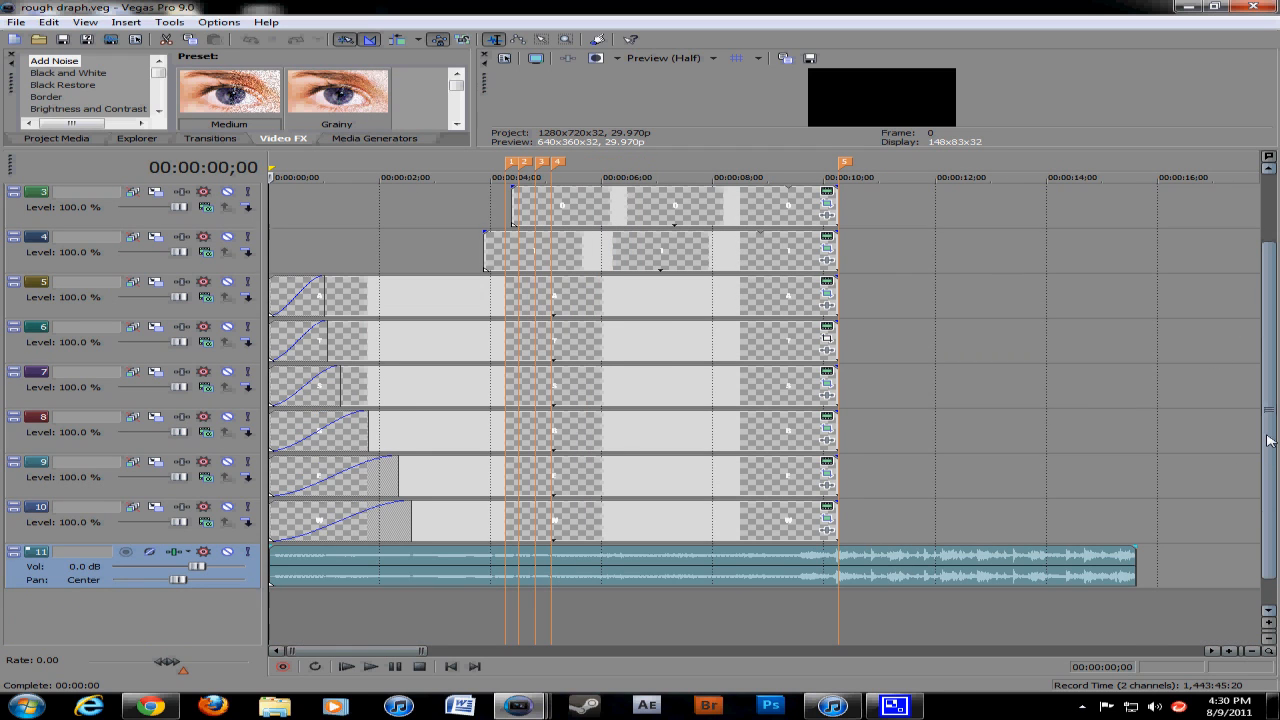
drag(1270, 441, 1275, 355)
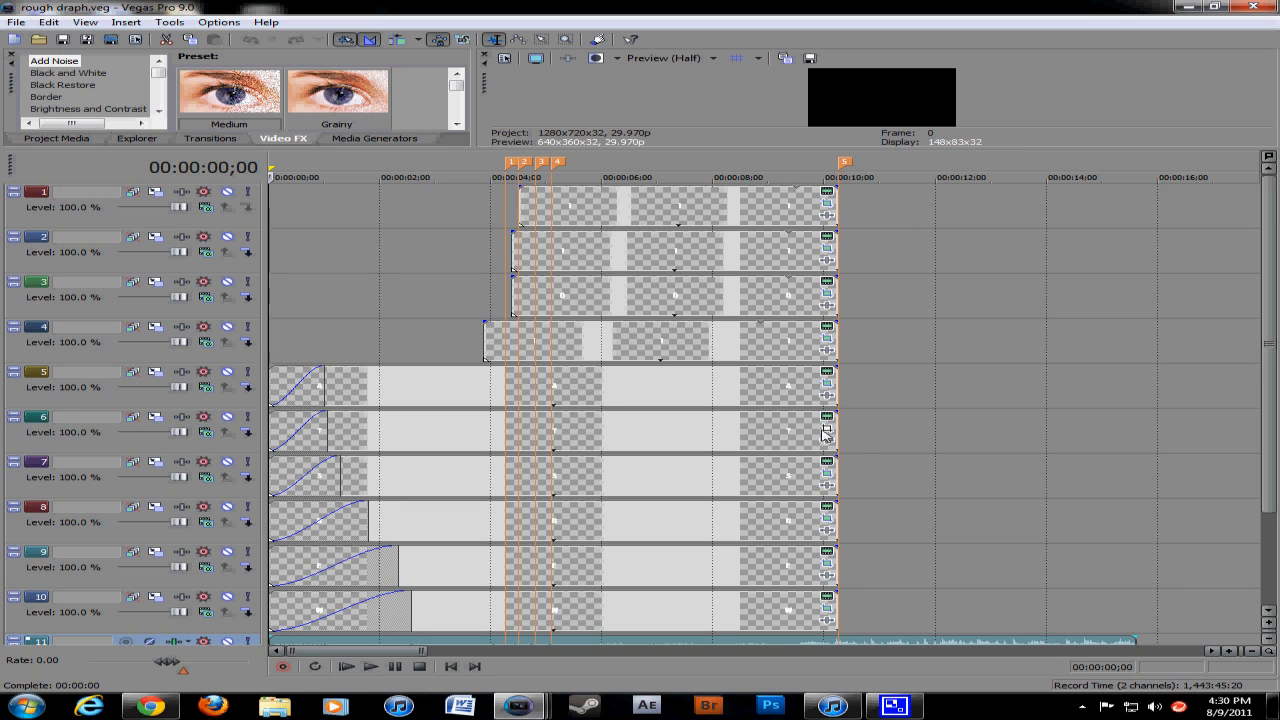
right_click(826, 478)
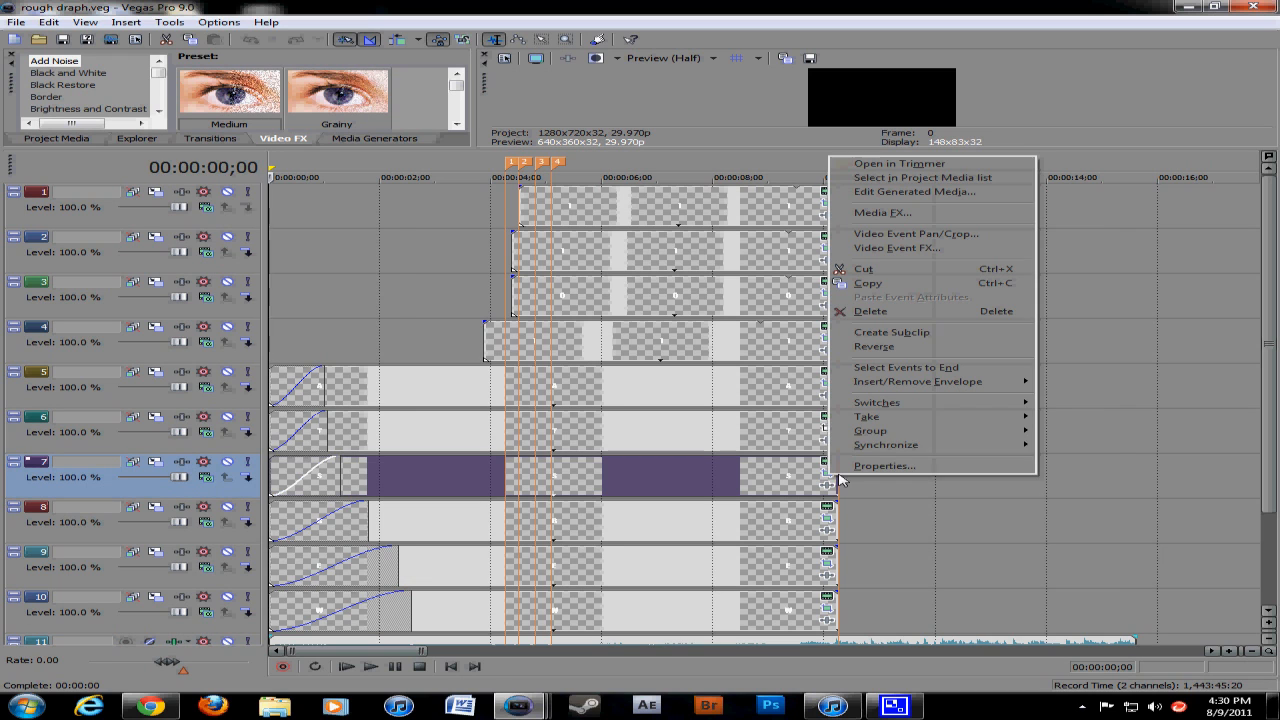
mouse_move(900, 444)
click(1129, 395)
right_click(1129, 392)
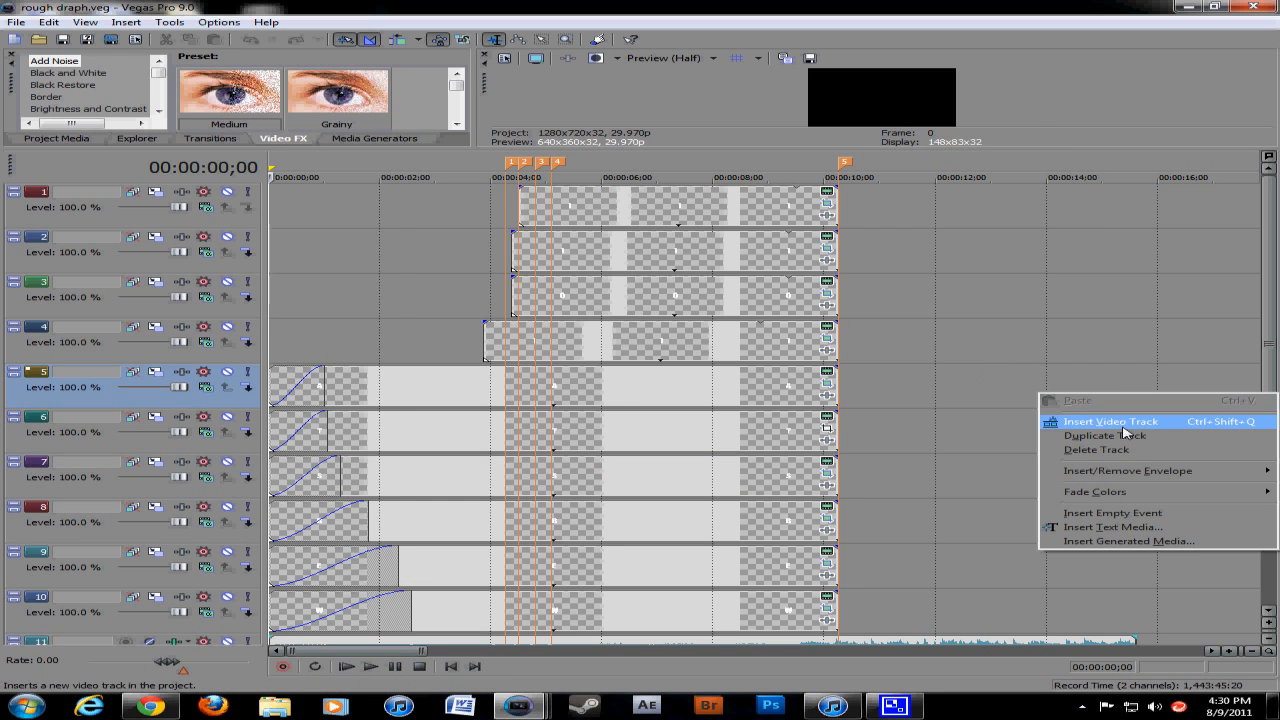
click(1006, 397)
click(1006, 397)
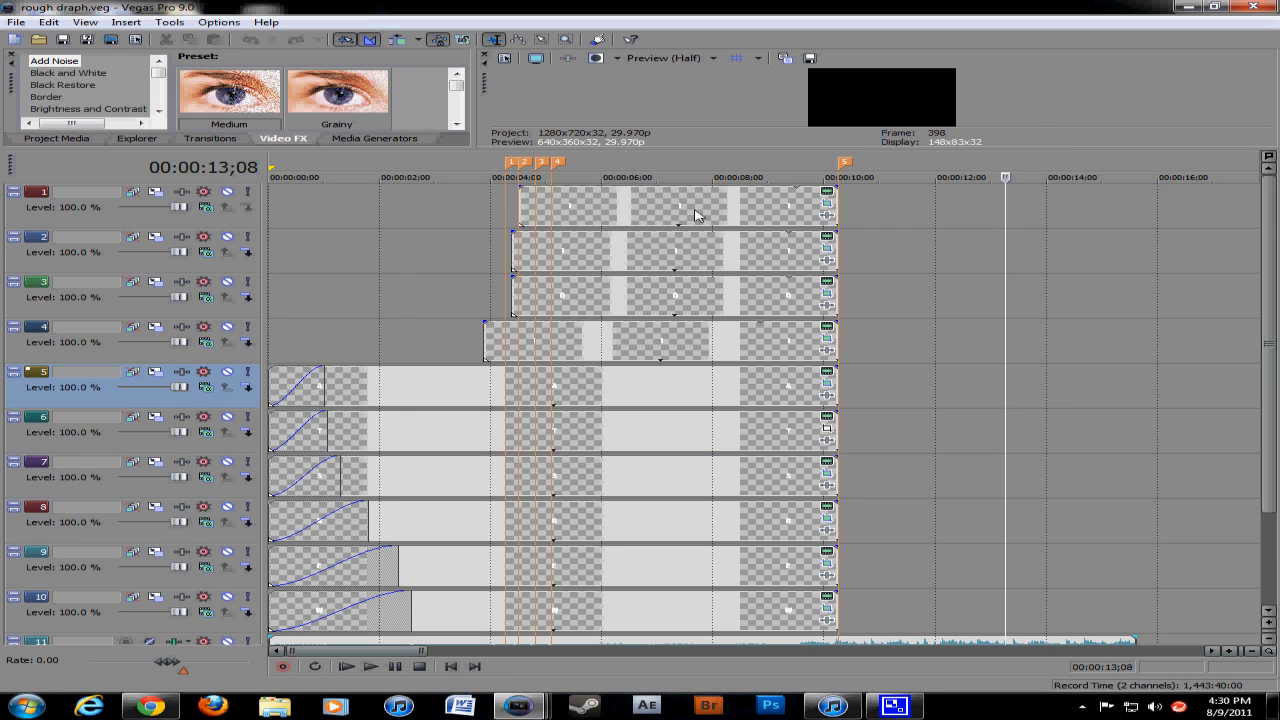
click(450, 666)
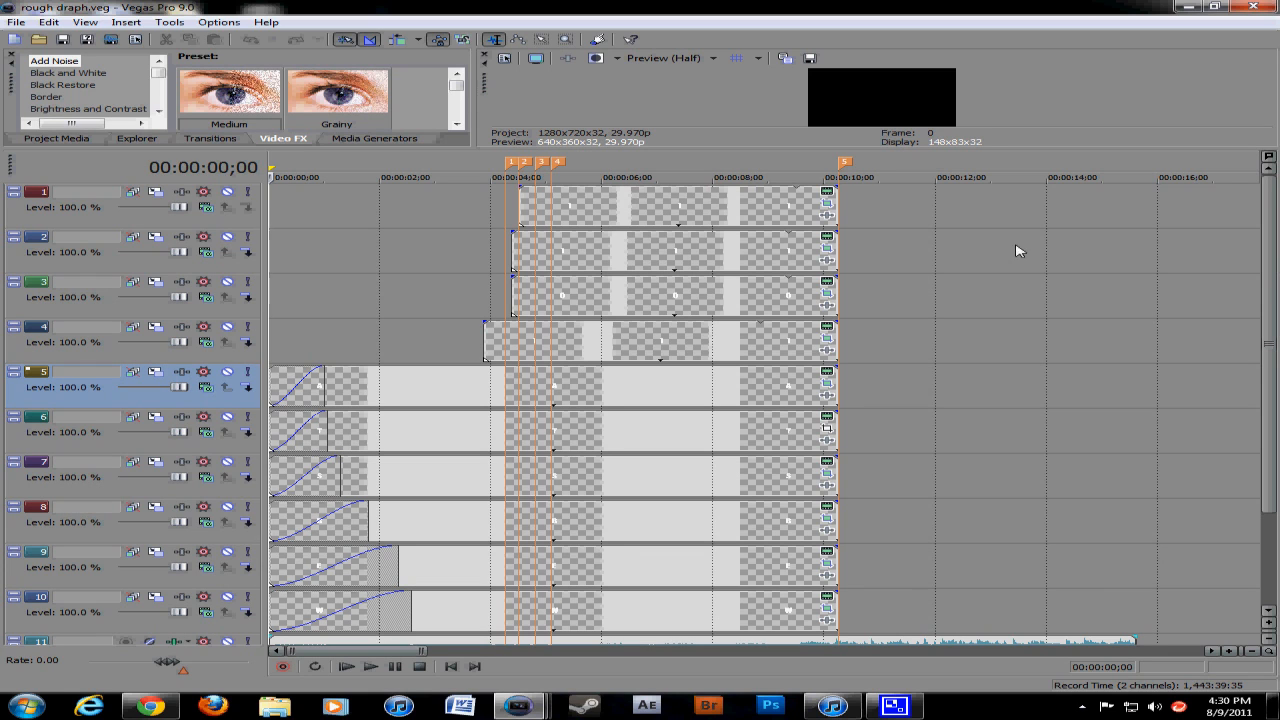
Step: Preview the frame at about 00:00:01;14 and look over the stacked text tracks and the audio track
drag(1271, 250, 1279, 398)
drag(1260, 553, 1248, 310)
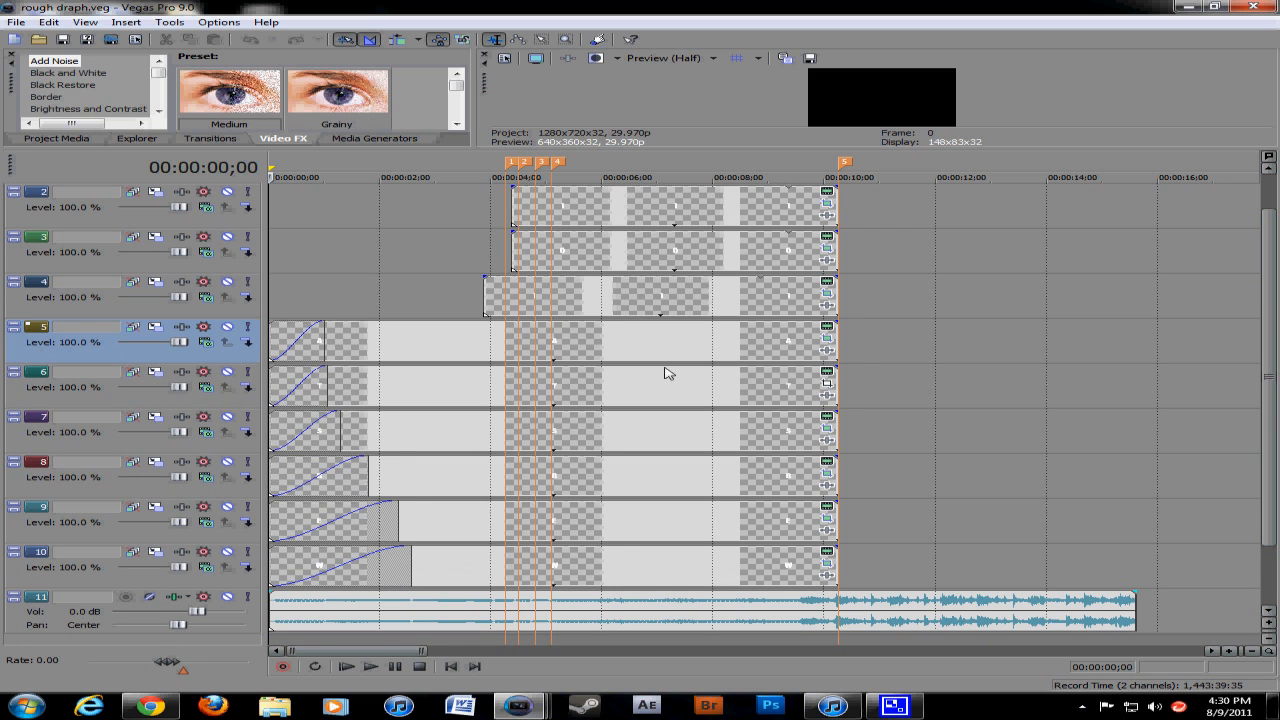
click(349, 305)
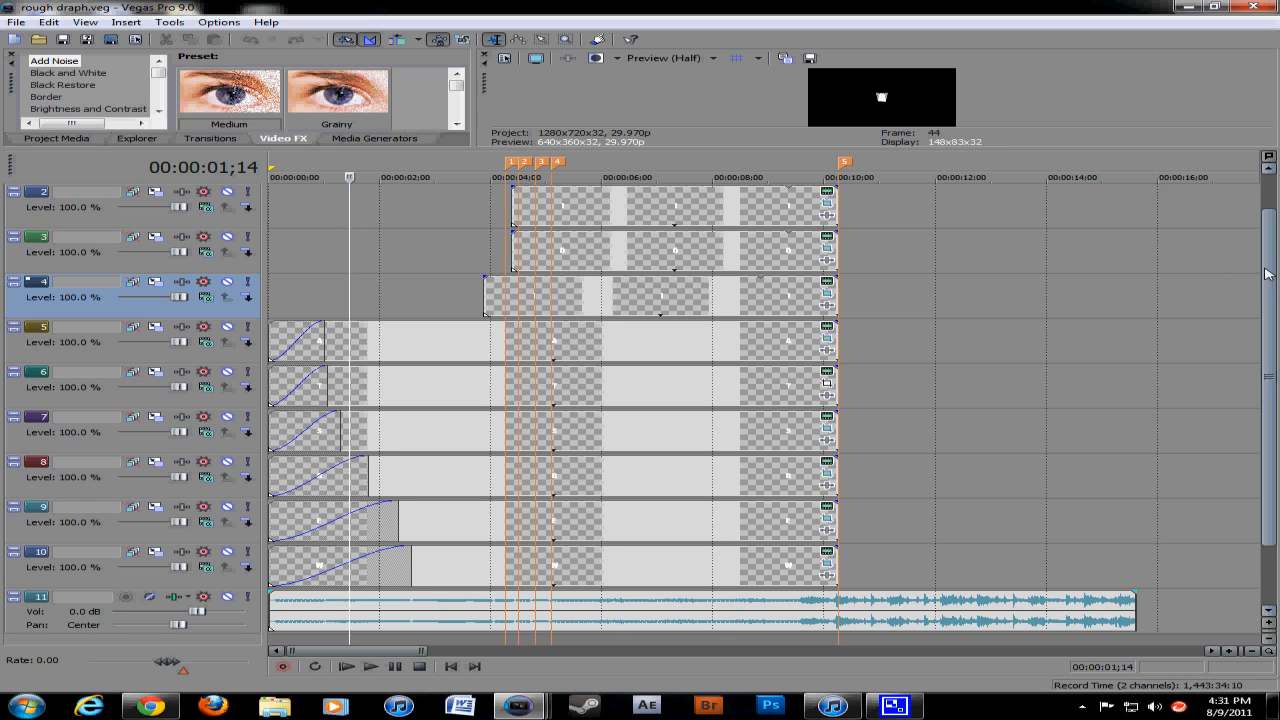
drag(1268, 274, 1268, 240)
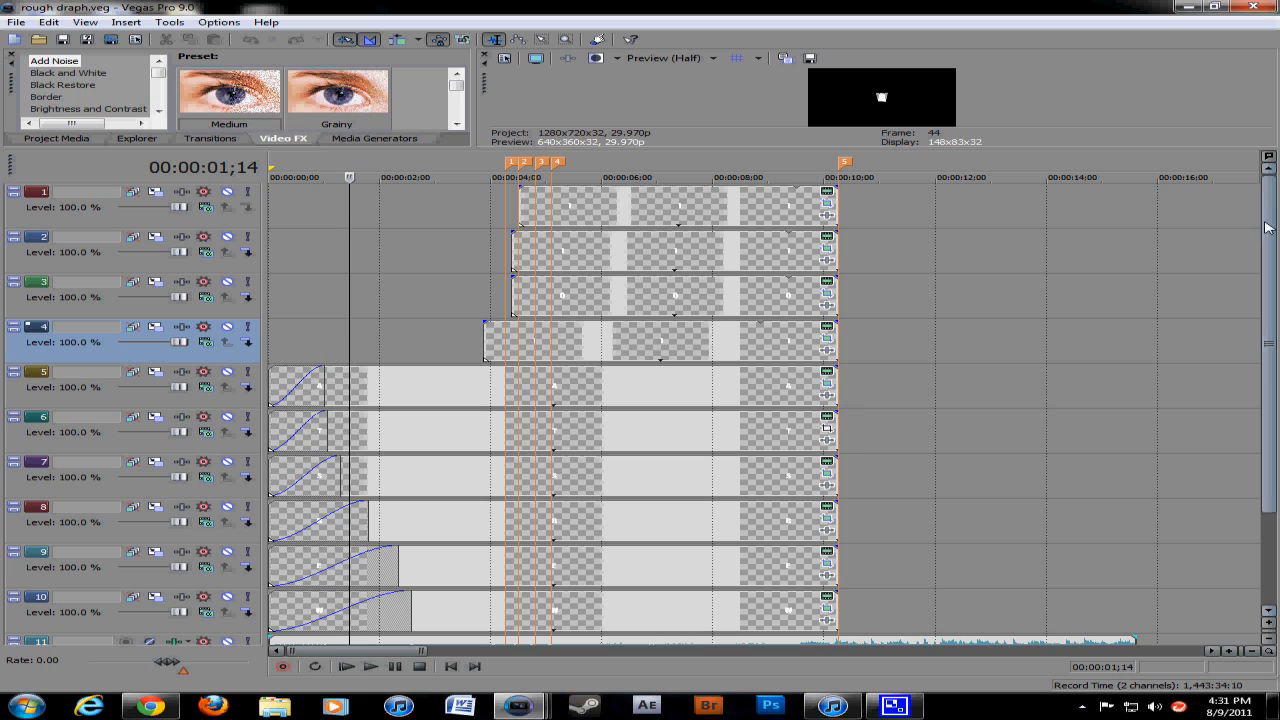
drag(1268, 240, 1278, 295)
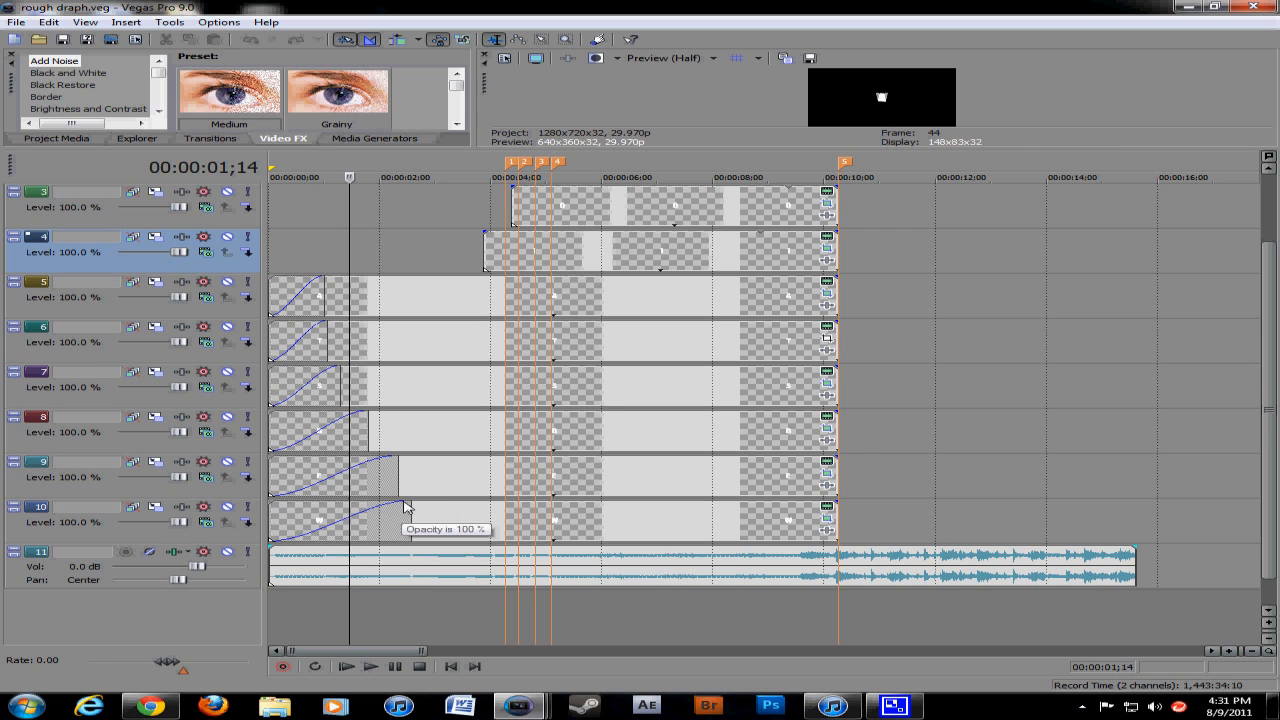
Step: Remove the fade-in from track 10's text event, and restore it to about 2.5 seconds
drag(410, 504, 293, 516)
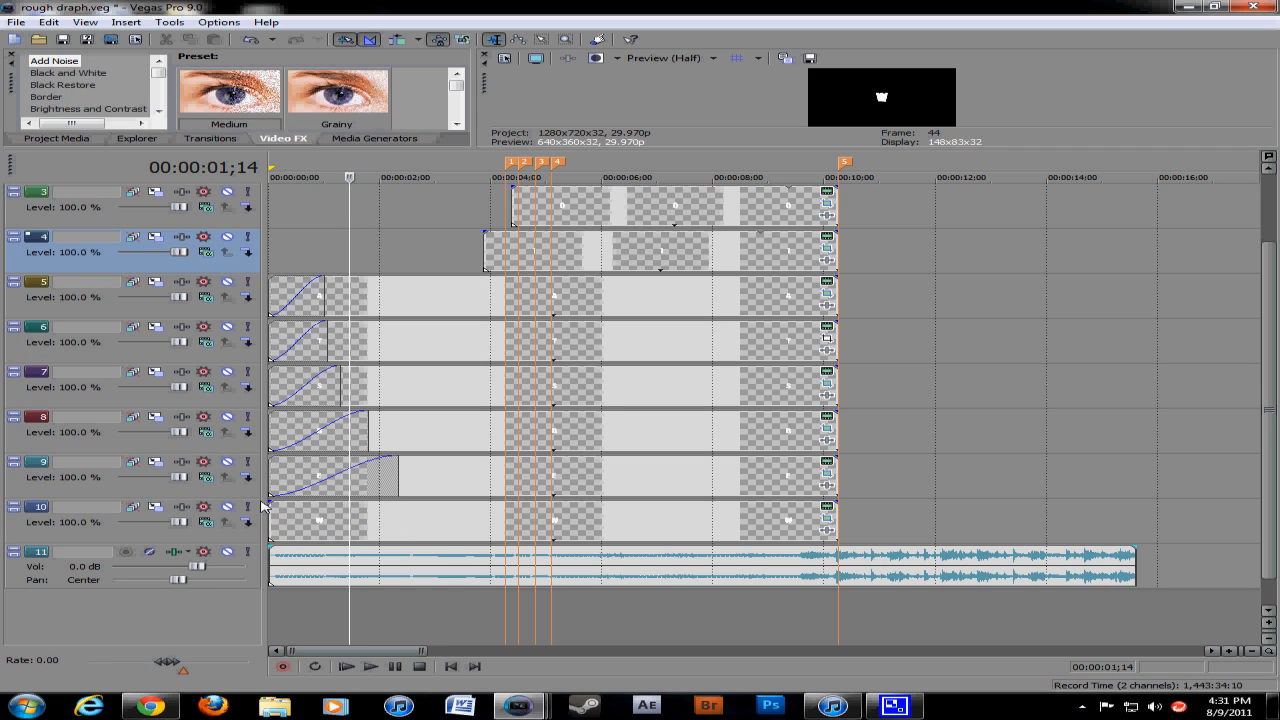
drag(270, 507, 418, 515)
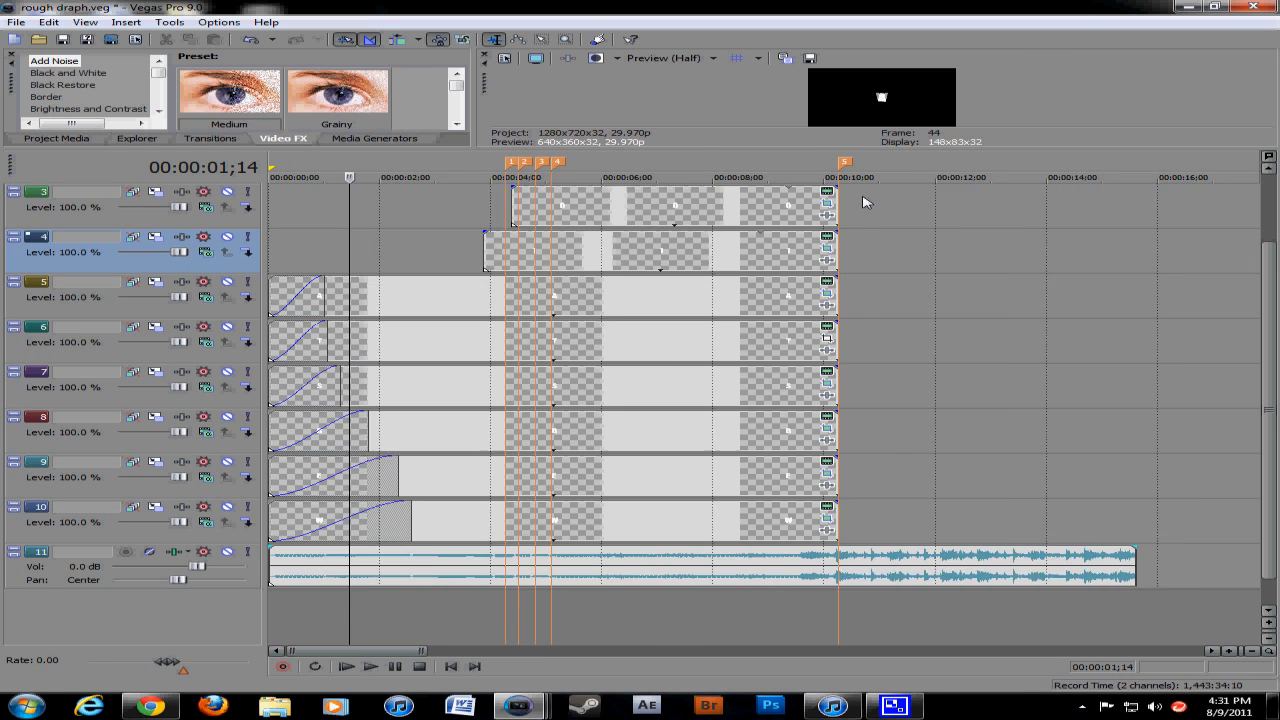
scroll(863, 200, down, 2)
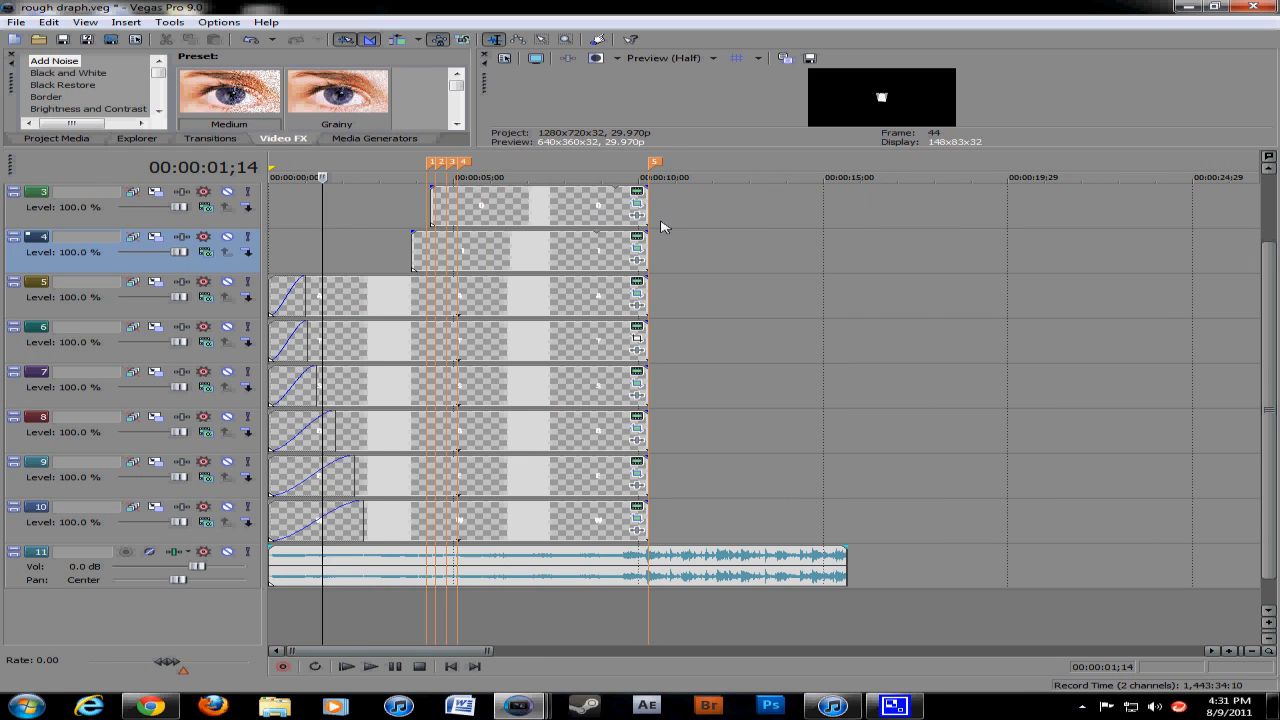
scroll(660, 222, up, 2)
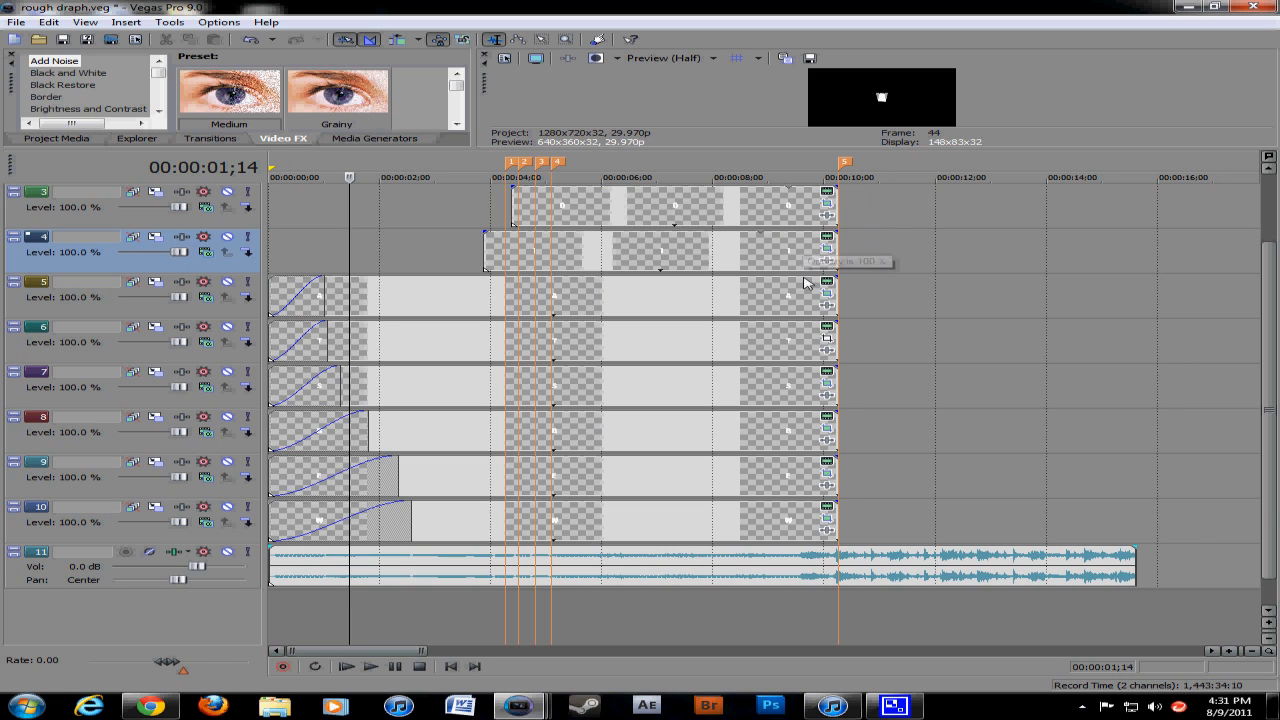
Step: Open Event Pan/Crop for track 10's text event and inspect its keyframes from the start to 00:00:02;27
click(827, 519)
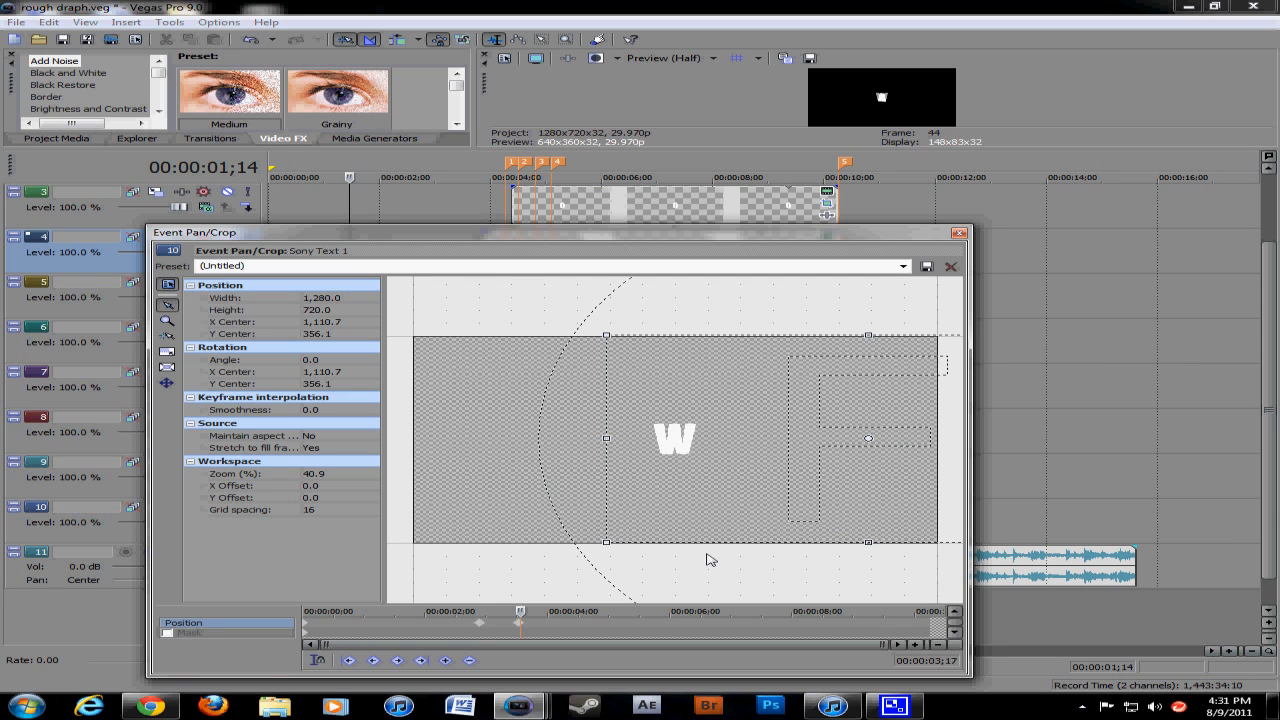
drag(512, 622, 268, 622)
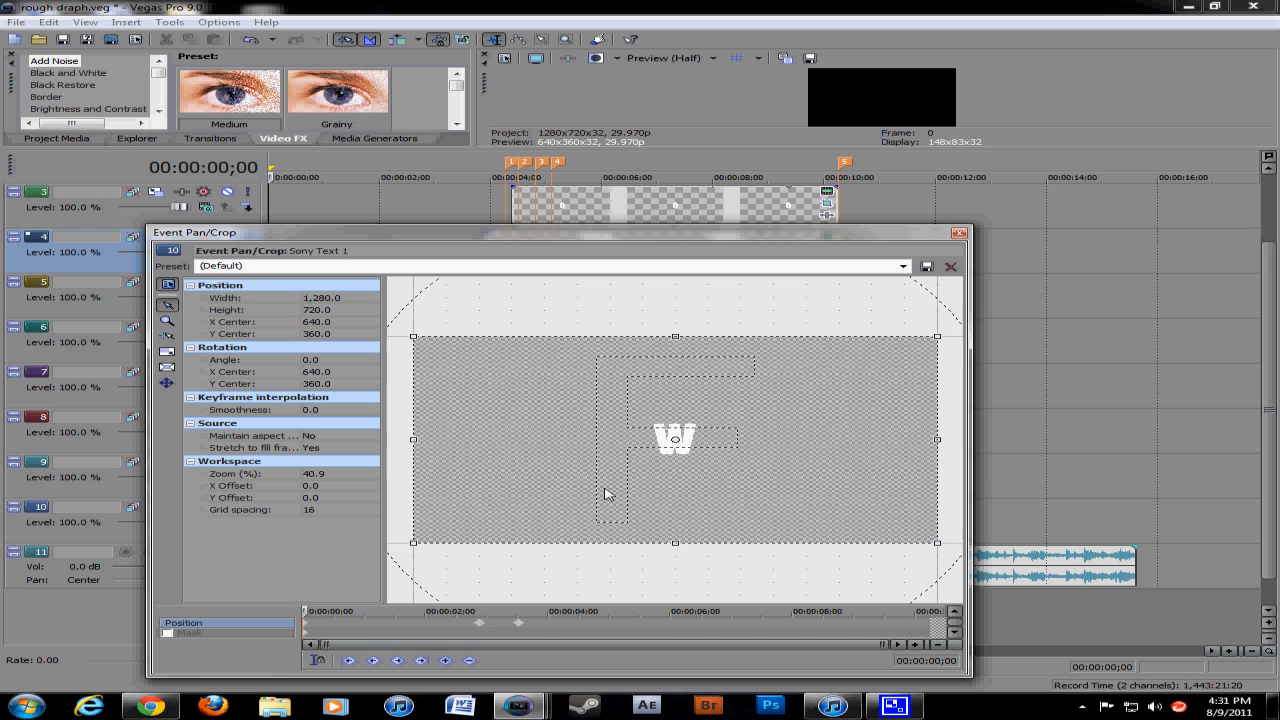
drag(306, 621, 478, 622)
scroll(502, 621, up, 8)
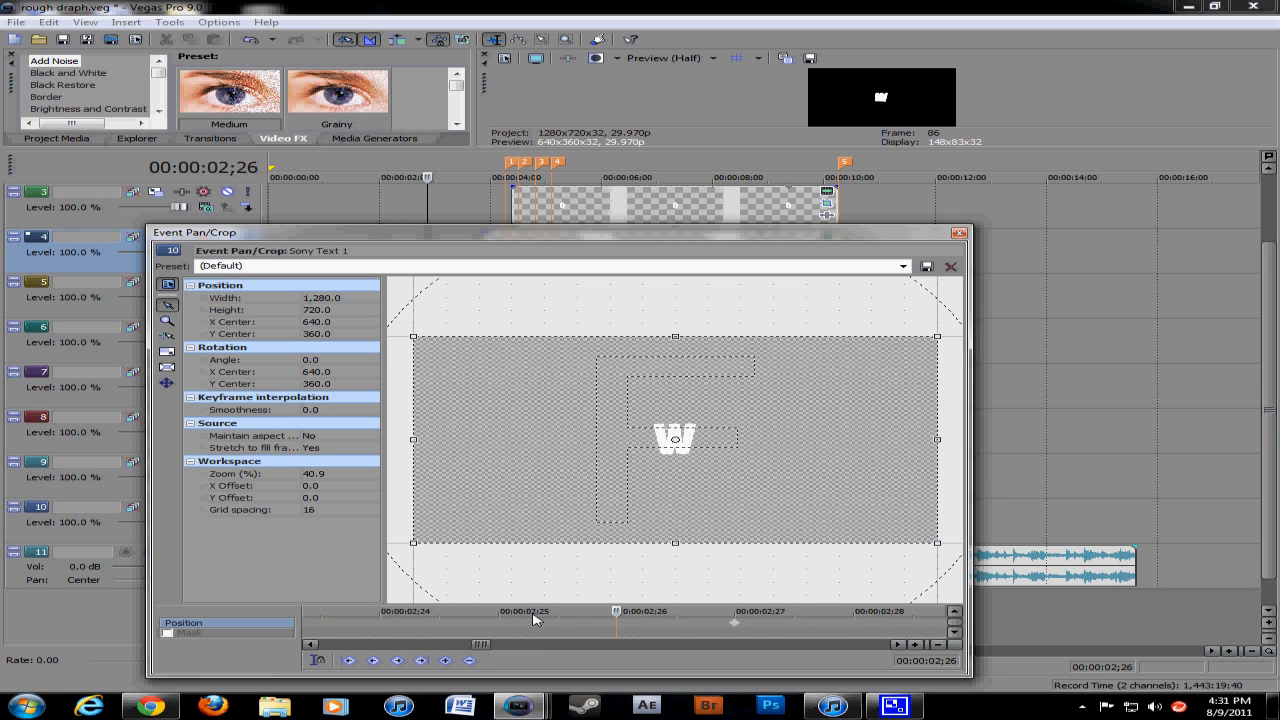
click(730, 612)
scroll(729, 614, down, 8)
scroll(581, 623, down, 3)
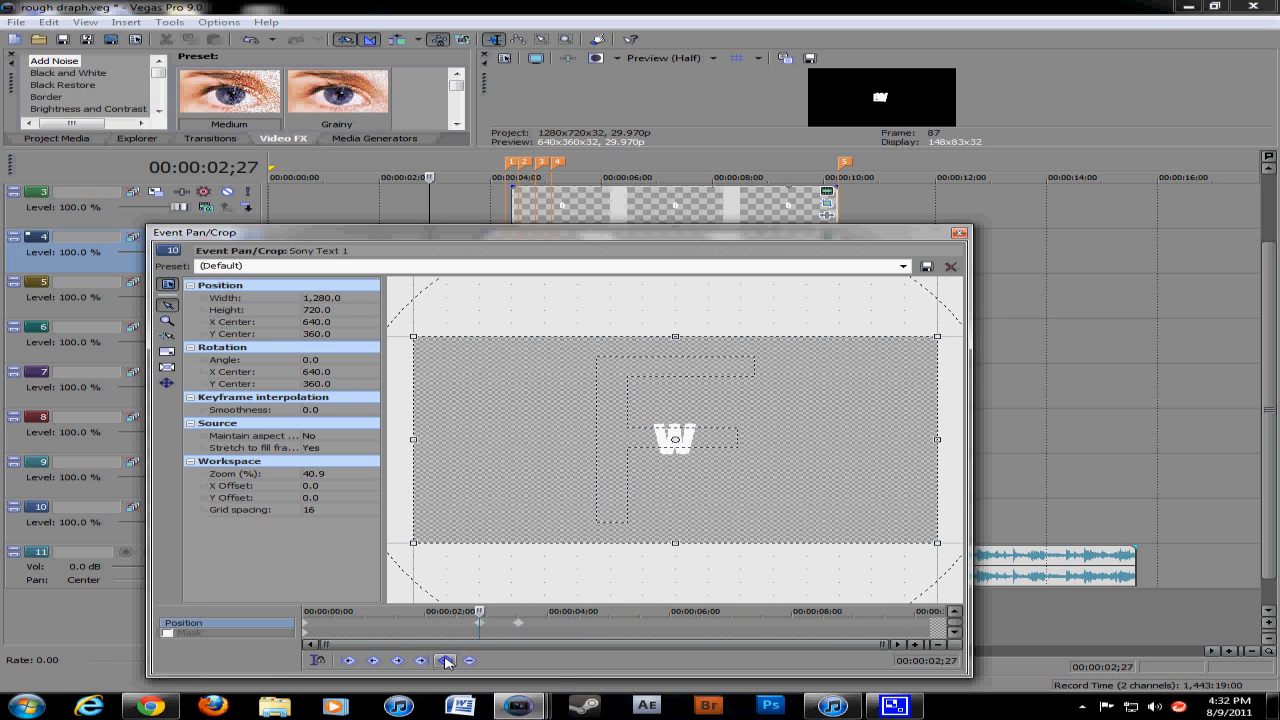
Step: Inspect the Pan/Crop keyframe of track 10's event near 00:00:03;16 and close the Event Pan/Crop window
click(496, 621)
drag(505, 619, 520, 611)
scroll(540, 614, up, 8)
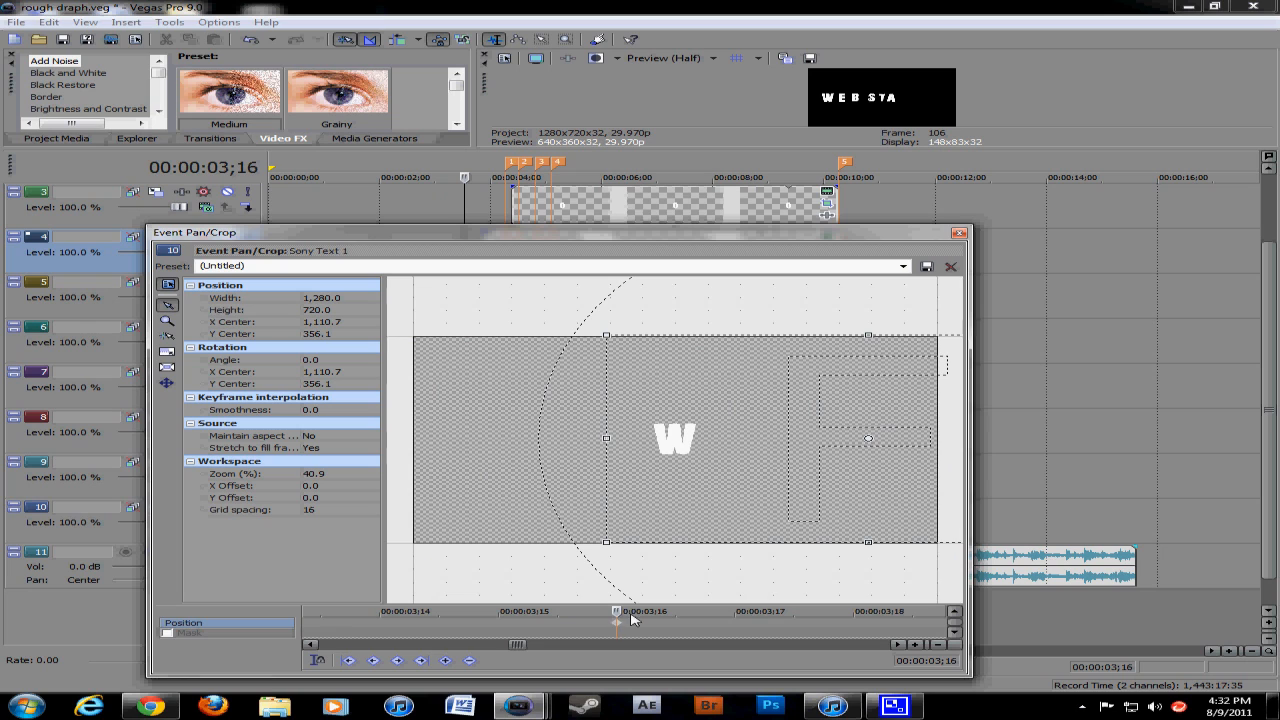
scroll(627, 620, down, 8)
scroll(706, 510, down, 2)
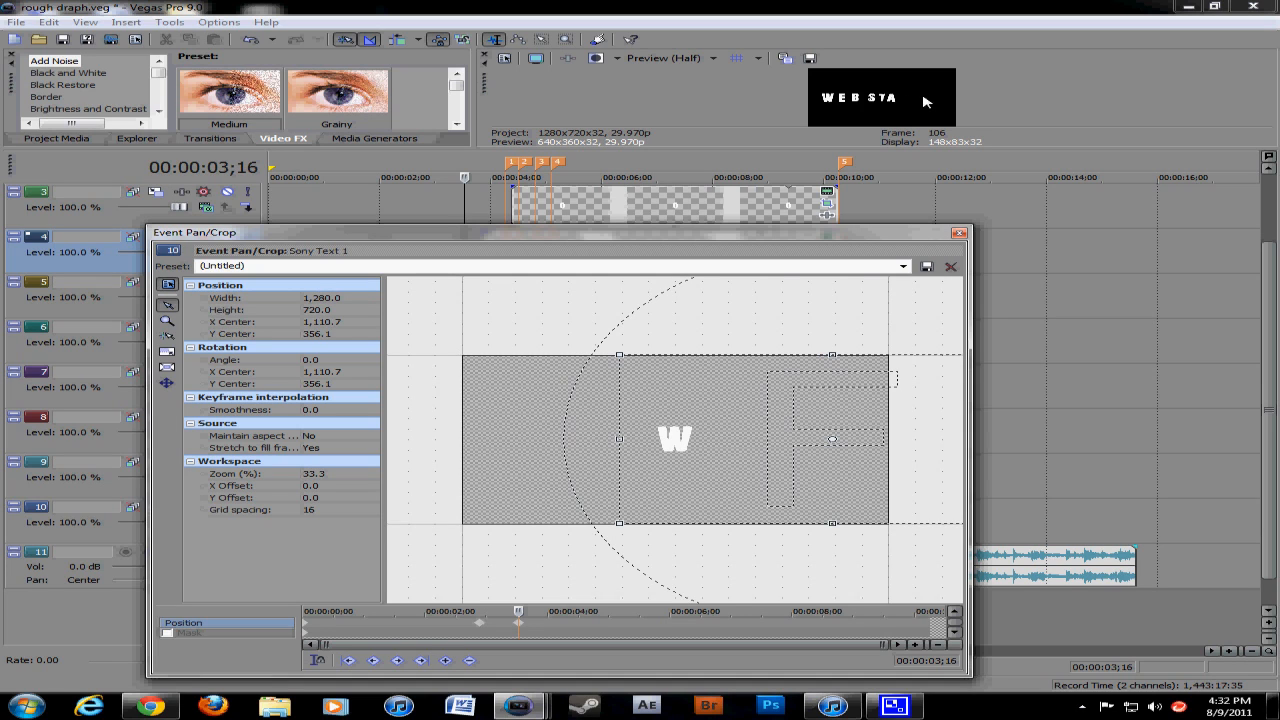
click(958, 235)
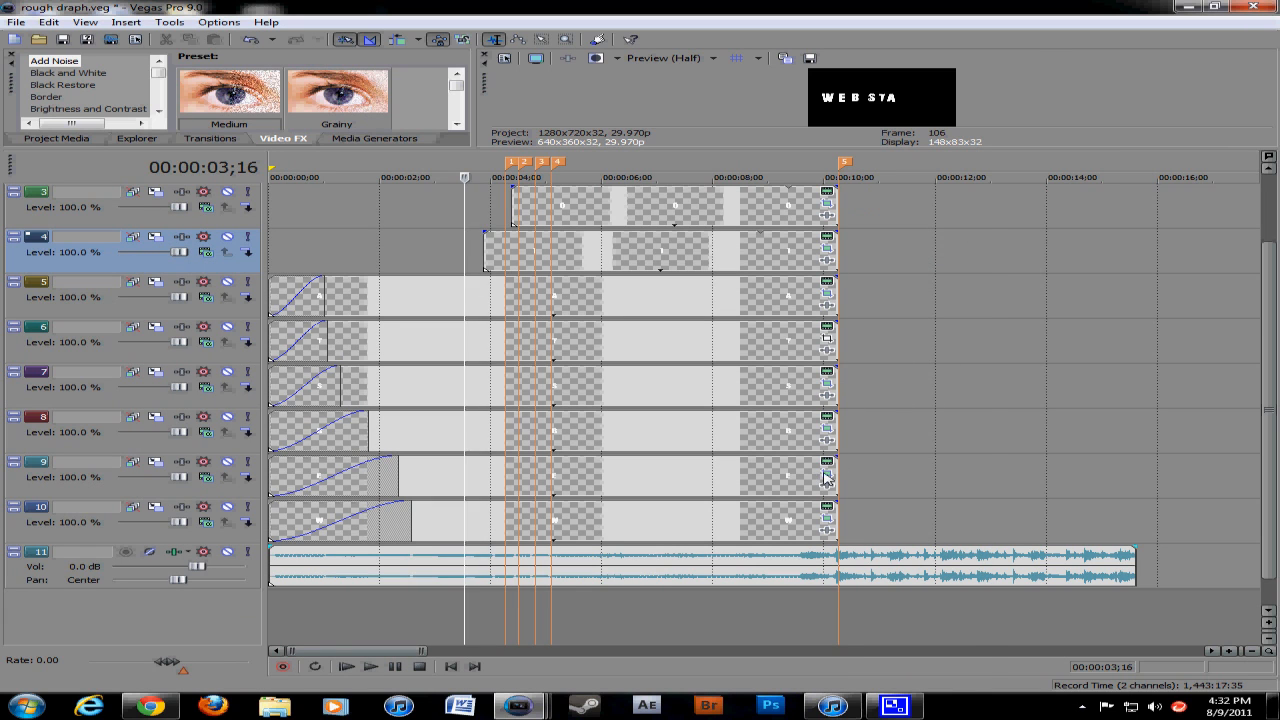
Step: Open Event Pan/Crop for track 9's text event, scrub through its keyframes to 00:00:04;17, and close it
click(826, 479)
drag(317, 610, 591, 638)
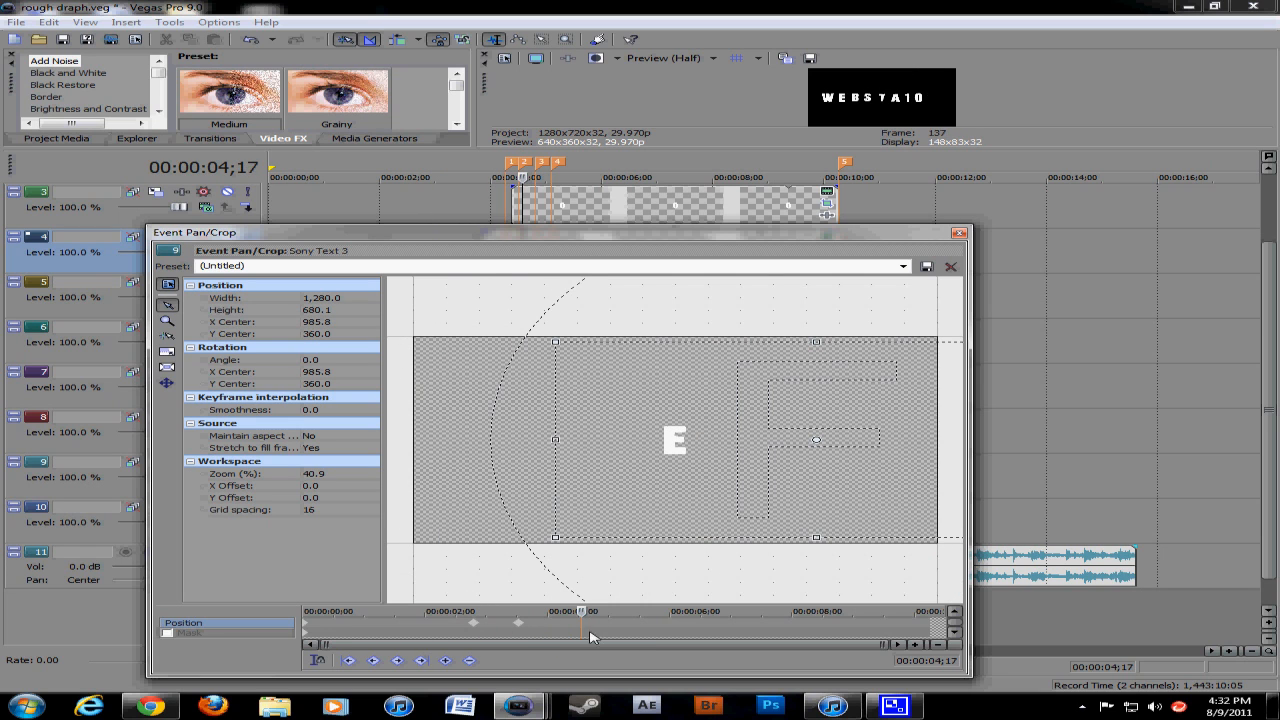
click(957, 236)
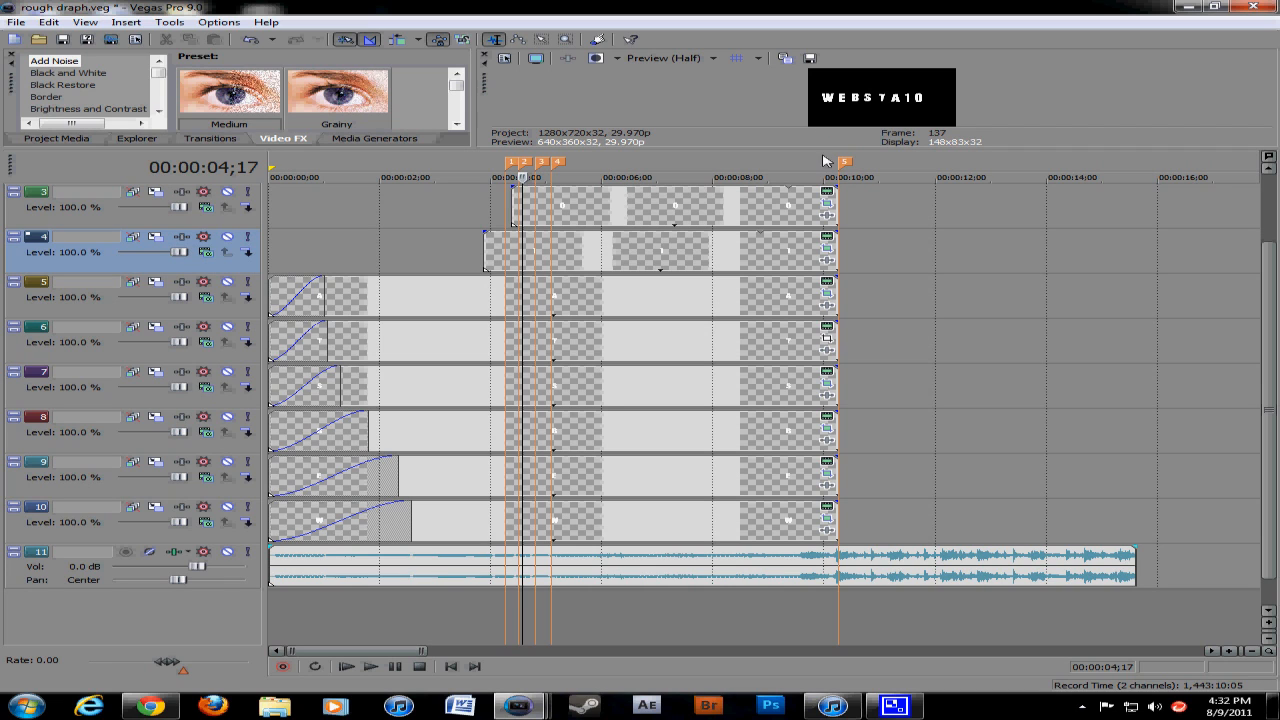
Step: Preview the text animation at about 00:00:10;08, 00:00:05;25, 00:00:03;09 and 00:00:07;19 on the timeline
click(838, 570)
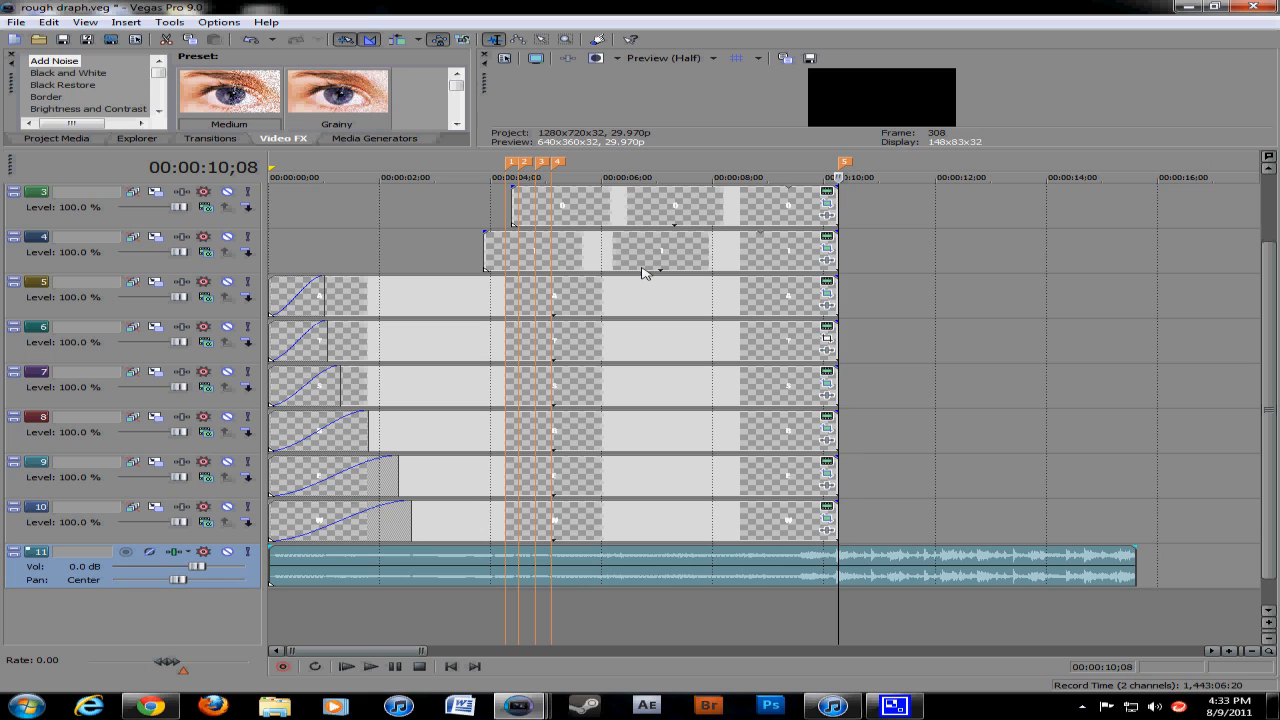
scroll(1265, 292, up, 2)
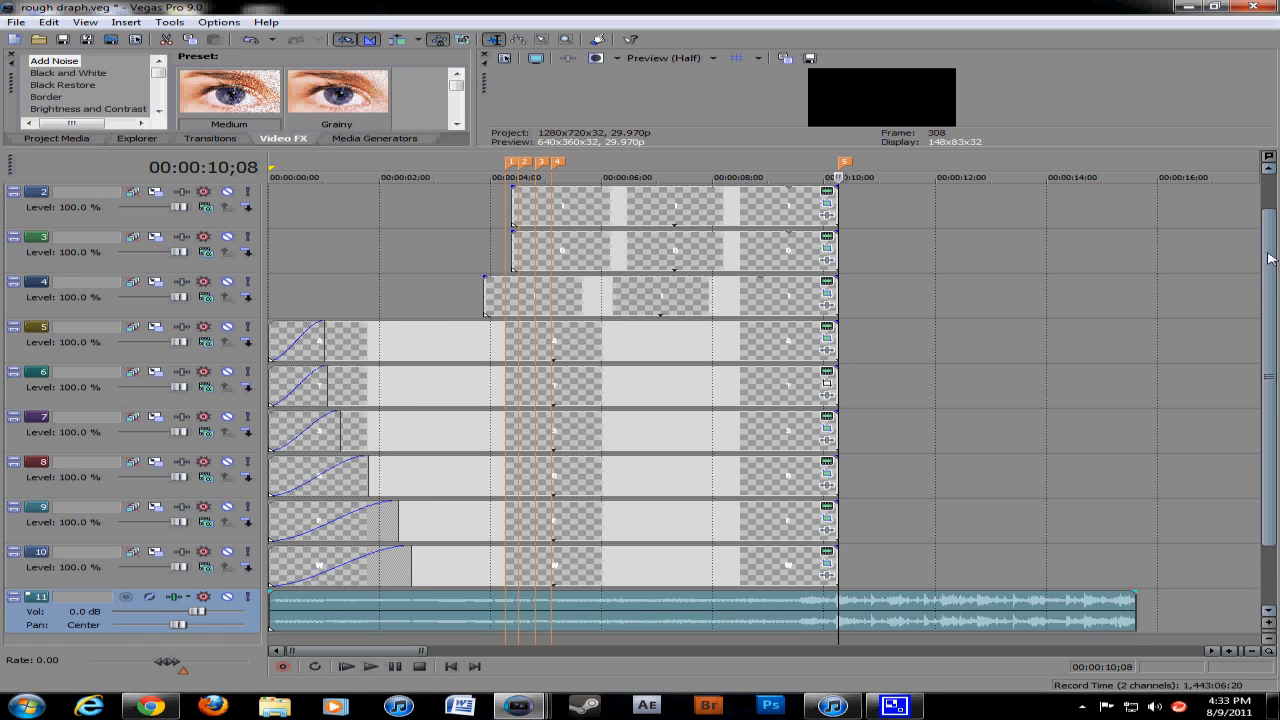
click(594, 400)
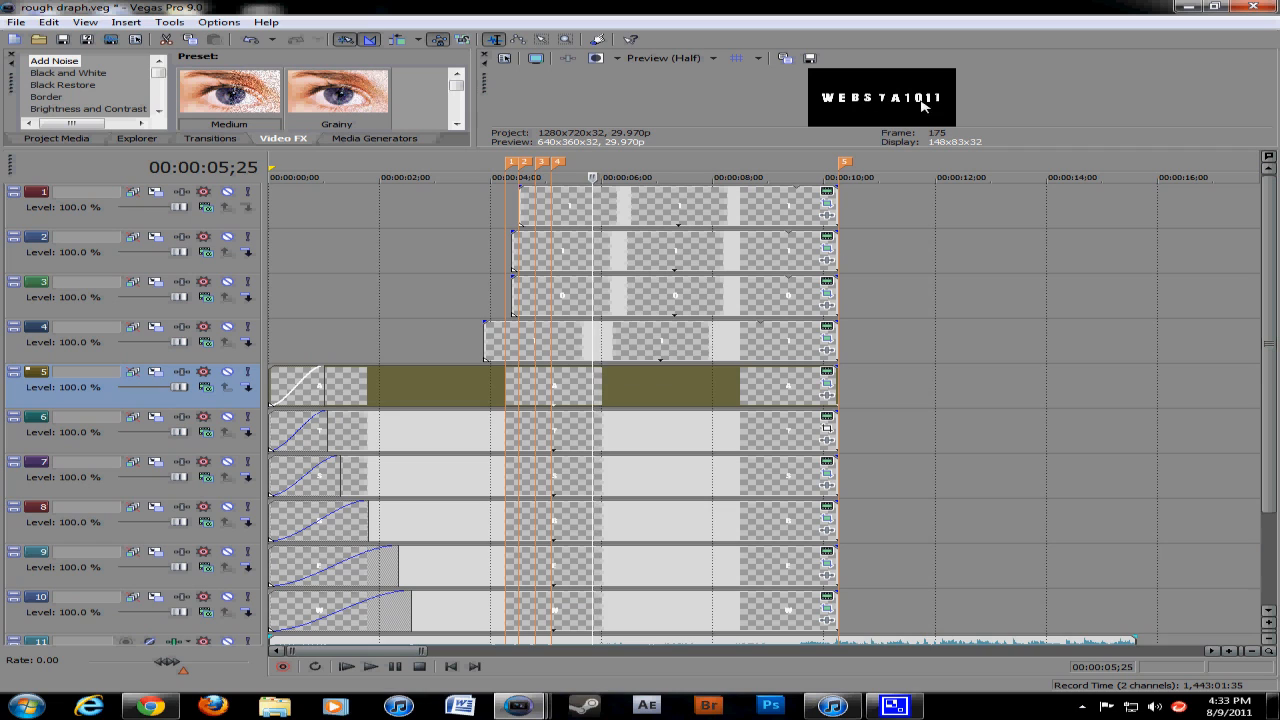
click(452, 302)
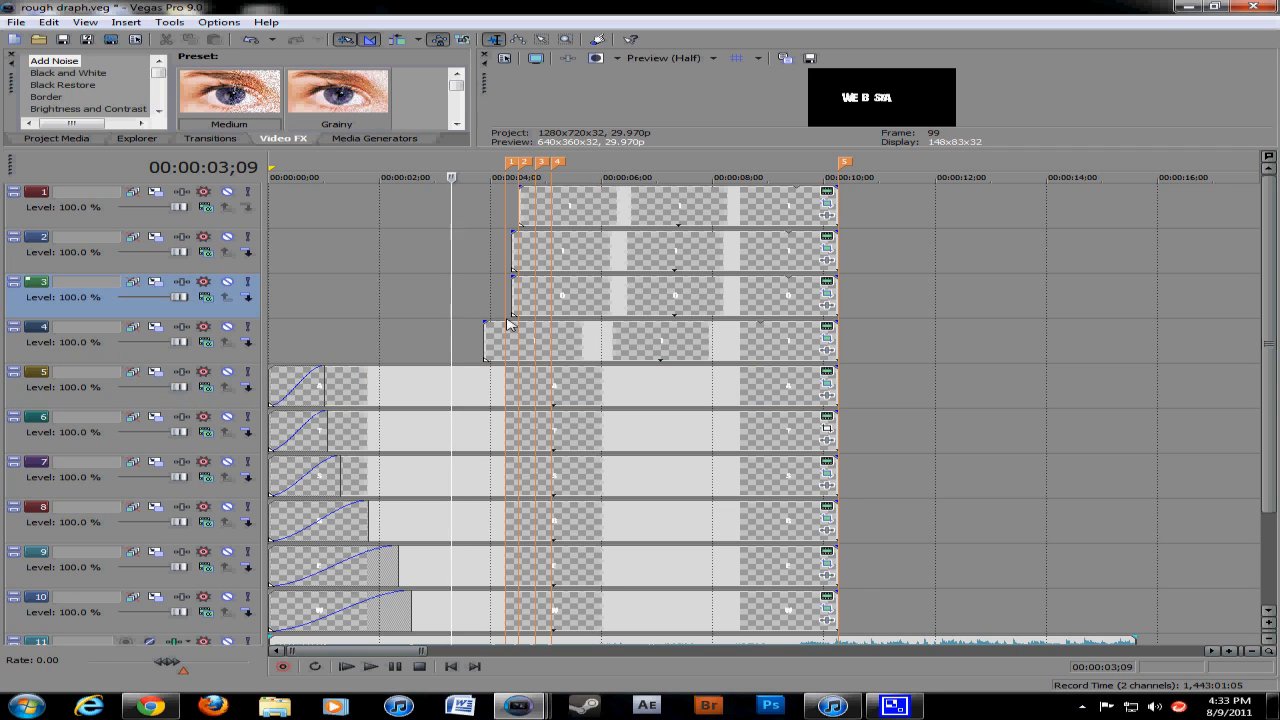
click(693, 342)
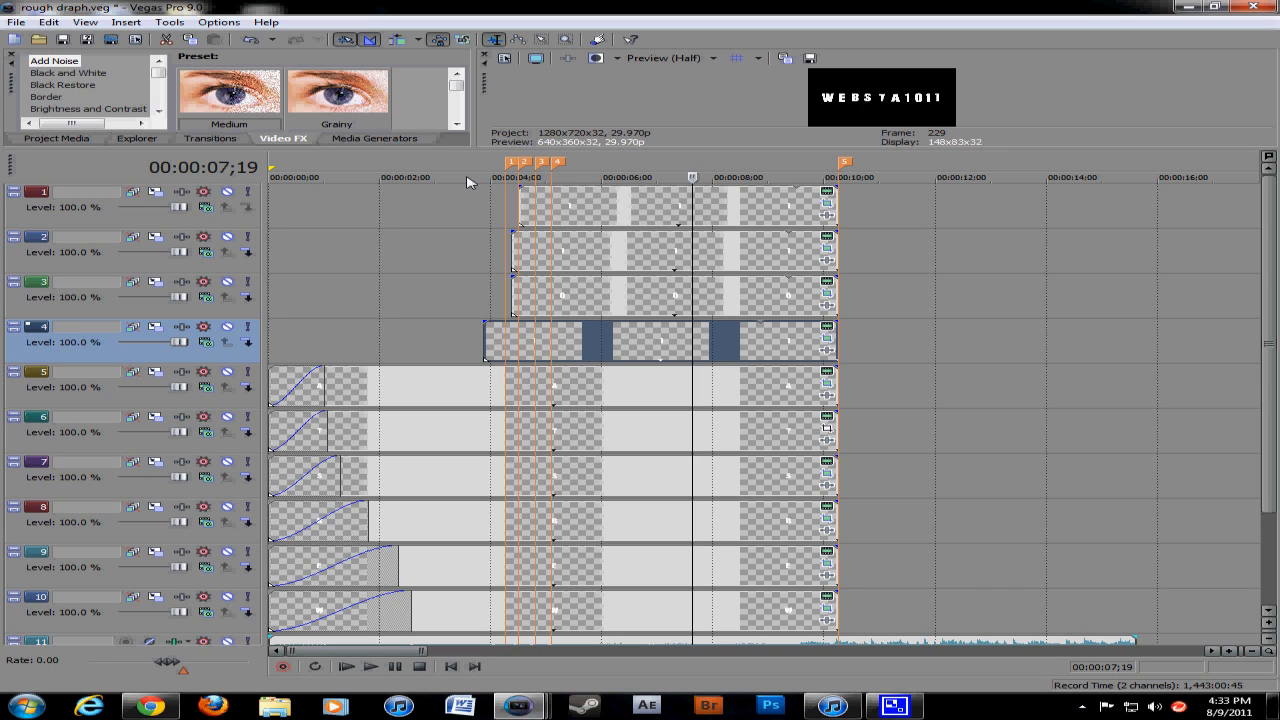
Step: Open Event Pan/Crop for track 4's text event and restore its first keyframe to the default framing
click(828, 345)
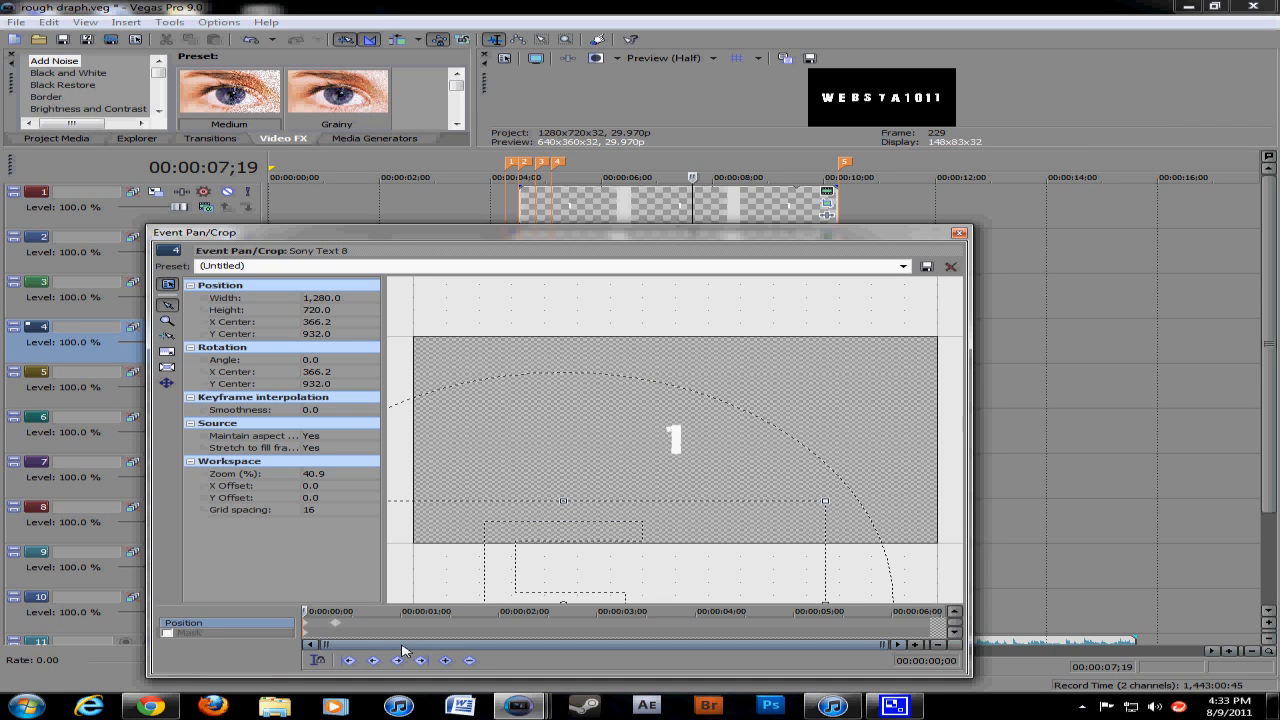
click(301, 616)
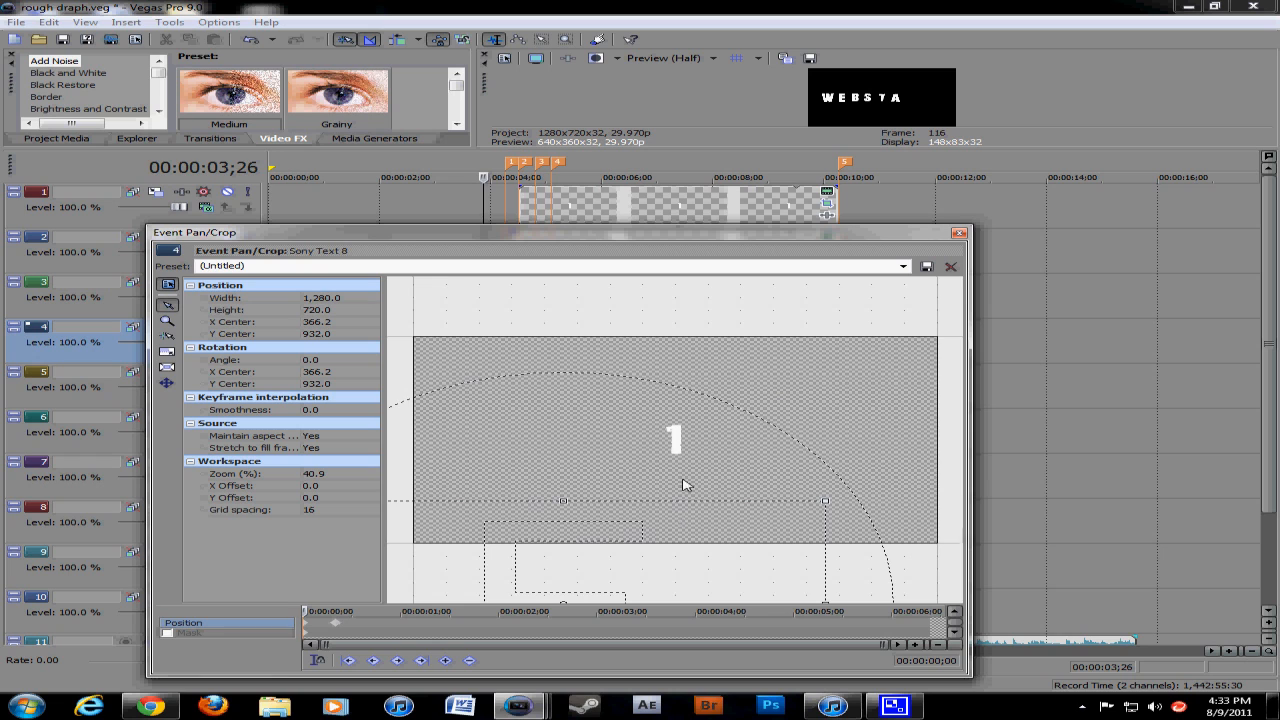
drag(682, 540, 788, 366)
right_click(789, 366)
click(838, 373)
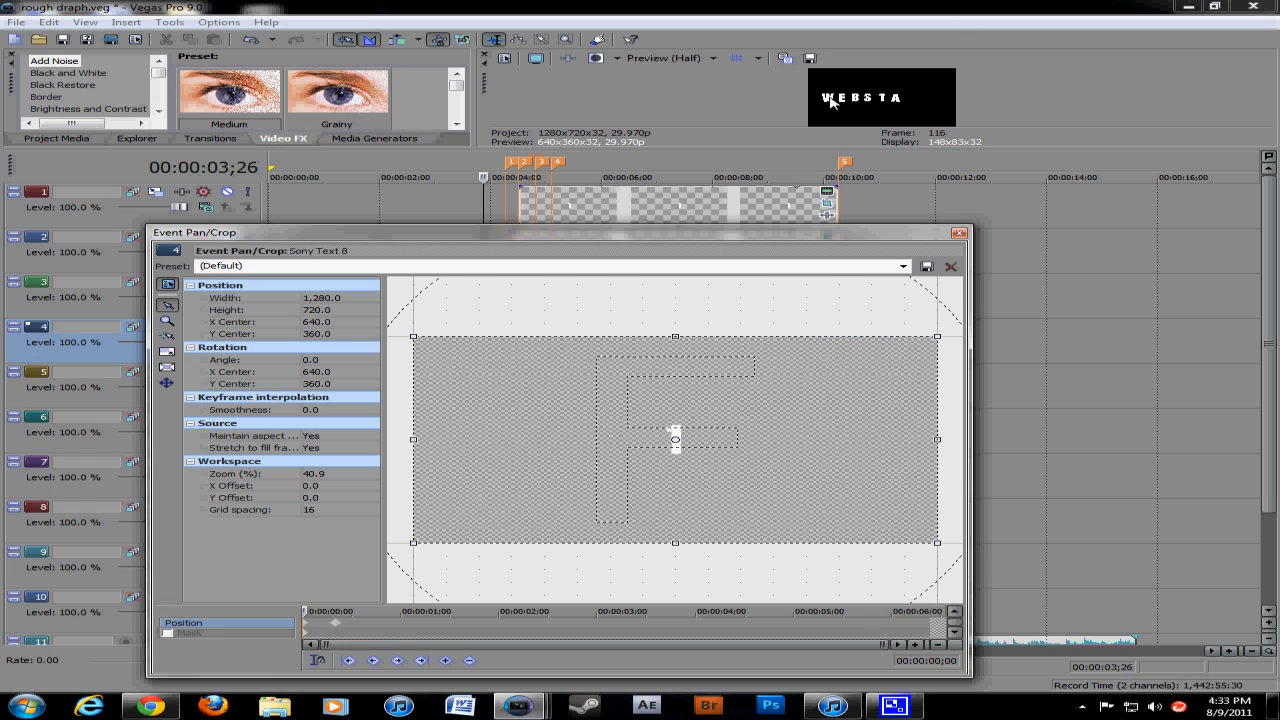
Step: Move the first keyframe's crop frame horizontally to an X Center of about 417.6, and enlarge the video preview
drag(770, 513, 680, 513)
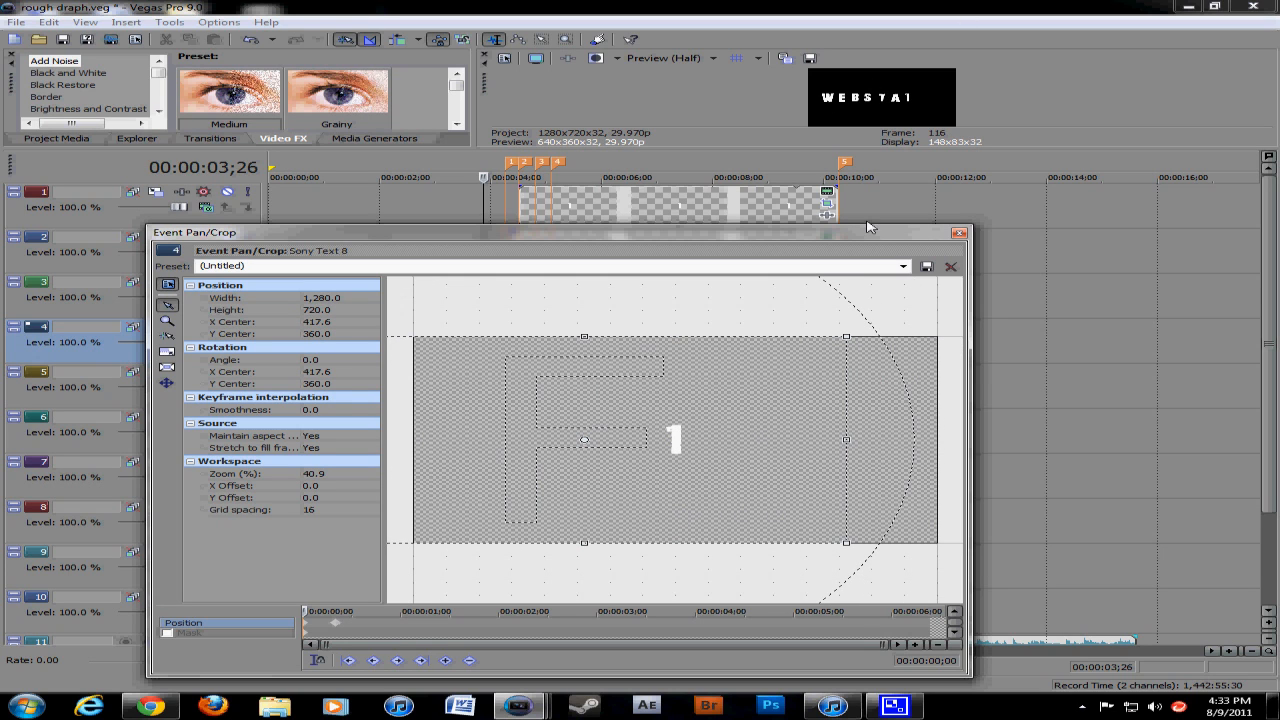
drag(890, 152, 892, 252)
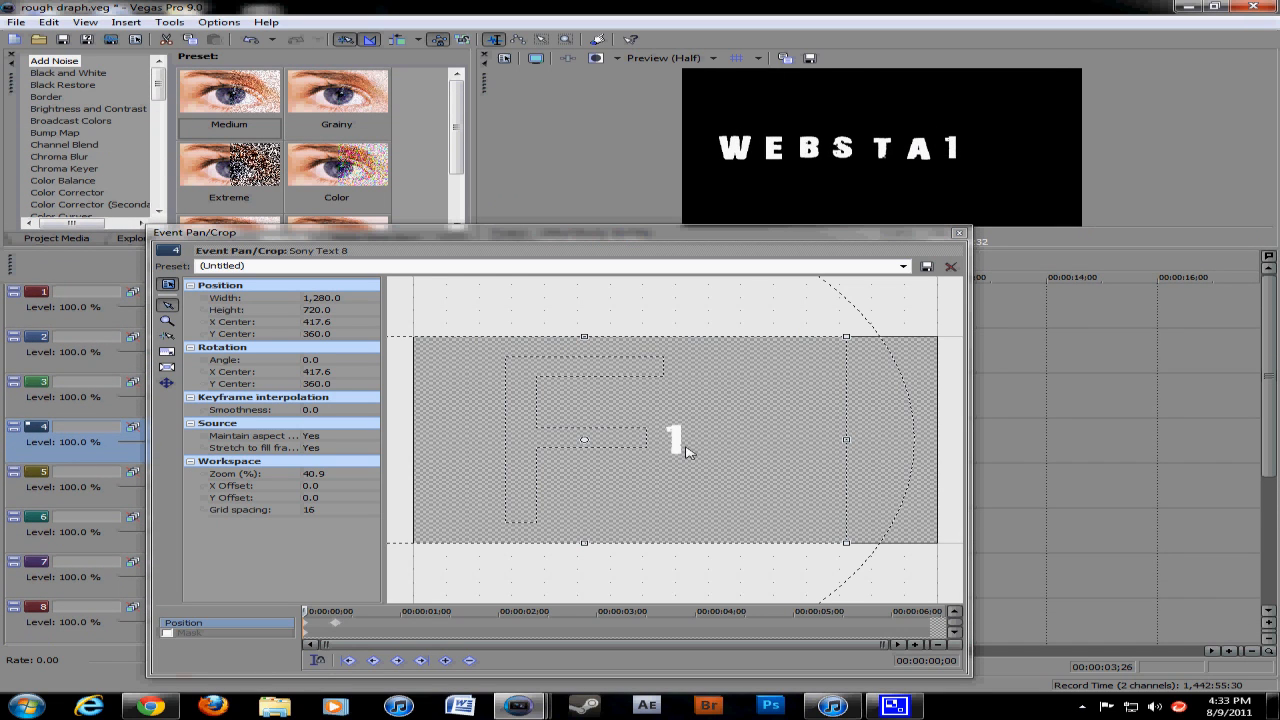
Step: Lower track 4's first-keyframe crop frame to a Y Center of about 819.6, set the 00:00:00;10 keyframe to about 358.2, and close Event Pan/Crop
drag(700, 420, 704, 550)
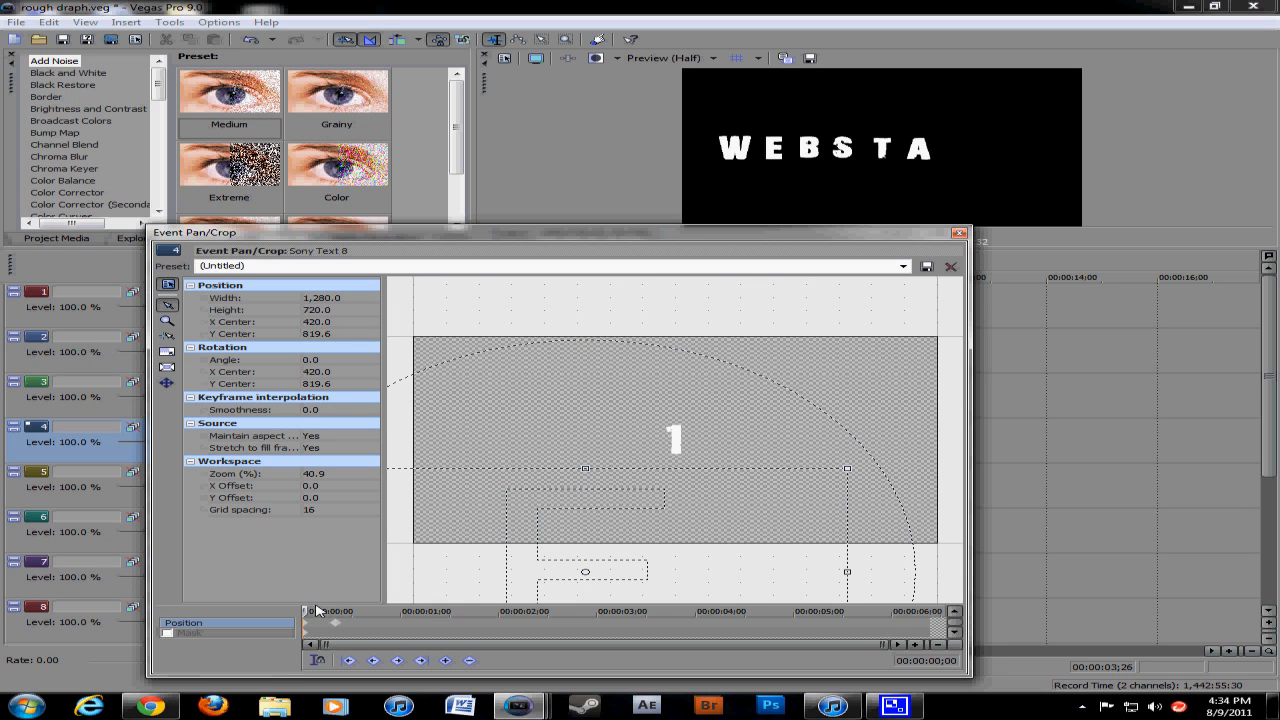
drag(311, 618, 336, 622)
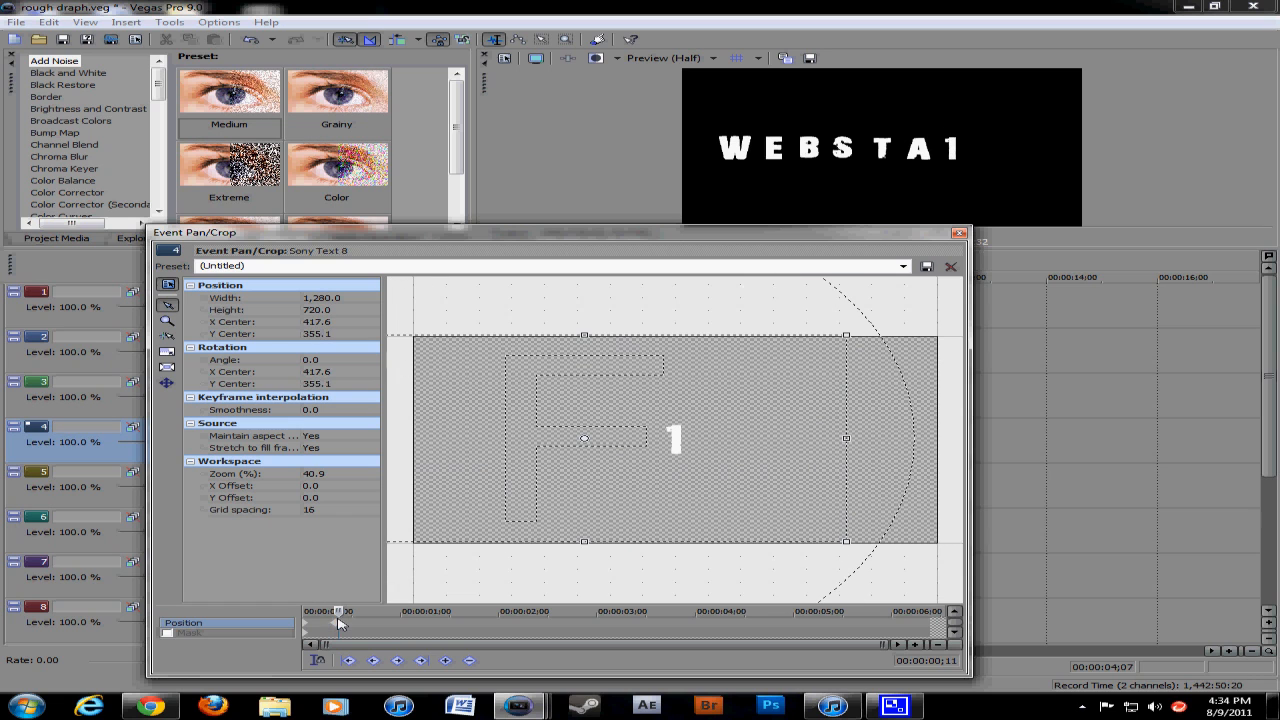
scroll(660, 576, up, 3)
scroll(720, 632, up, 4)
scroll(720, 632, down, 5)
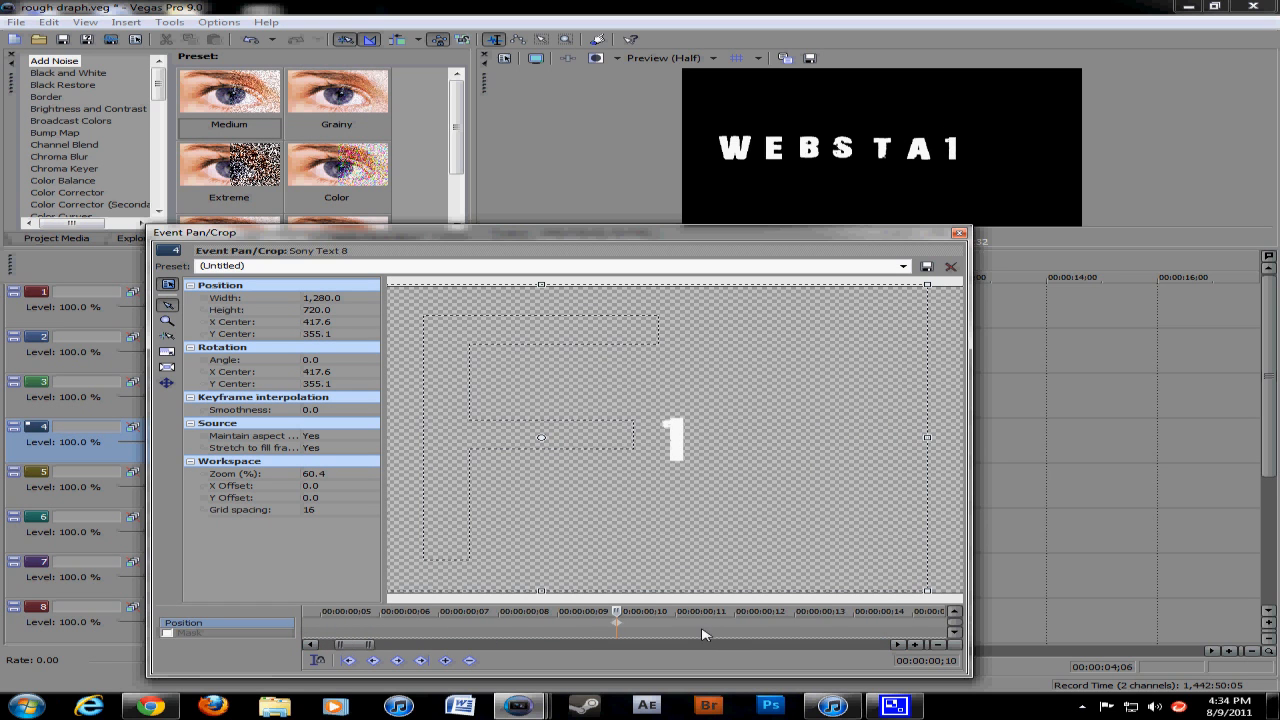
scroll(660, 622, down, 3)
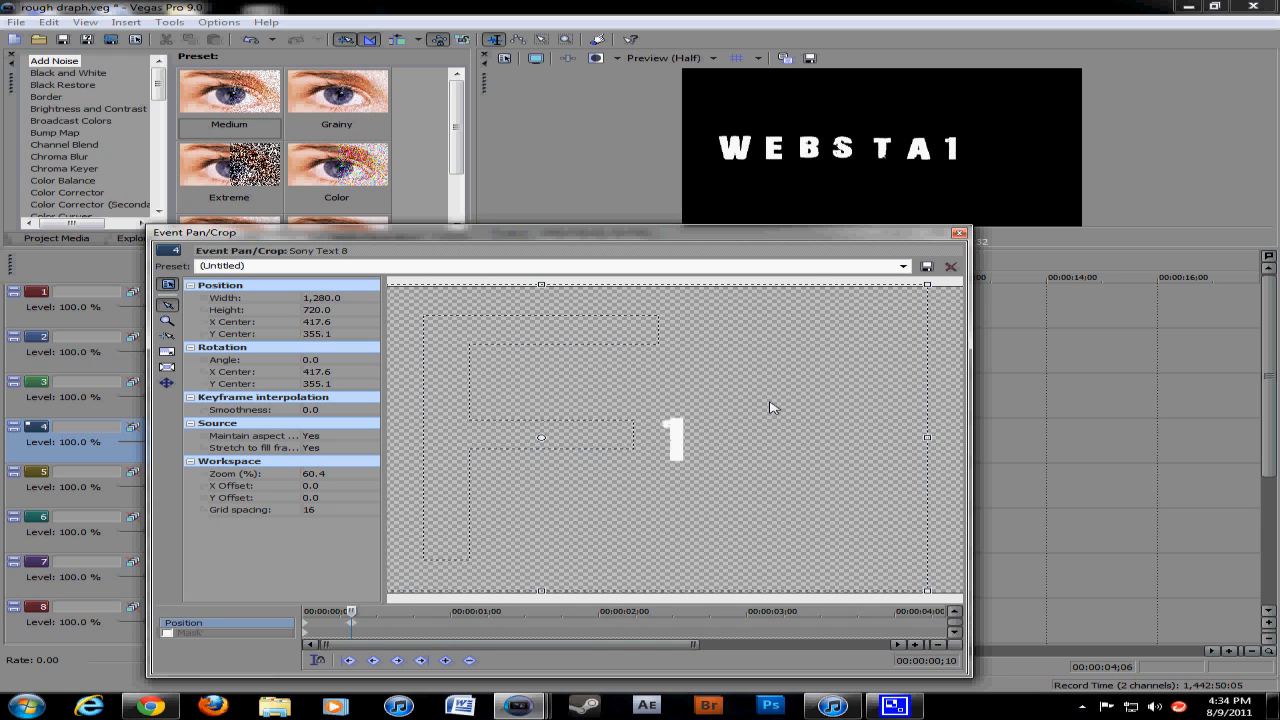
scroll(771, 407, down, 3)
mouse_move(696, 418)
mouse_down()
mouse_move(696, 524)
mouse_move(709, 434)
mouse_move(698, 405)
mouse_up()
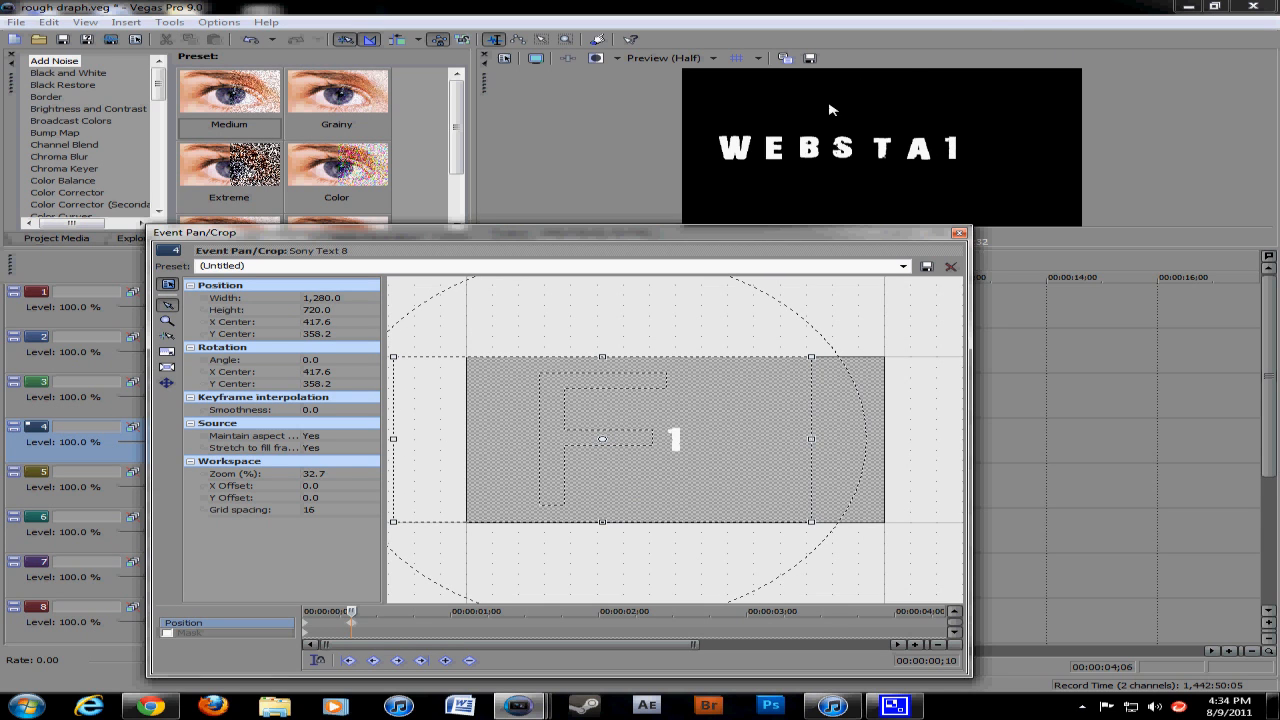
click(962, 235)
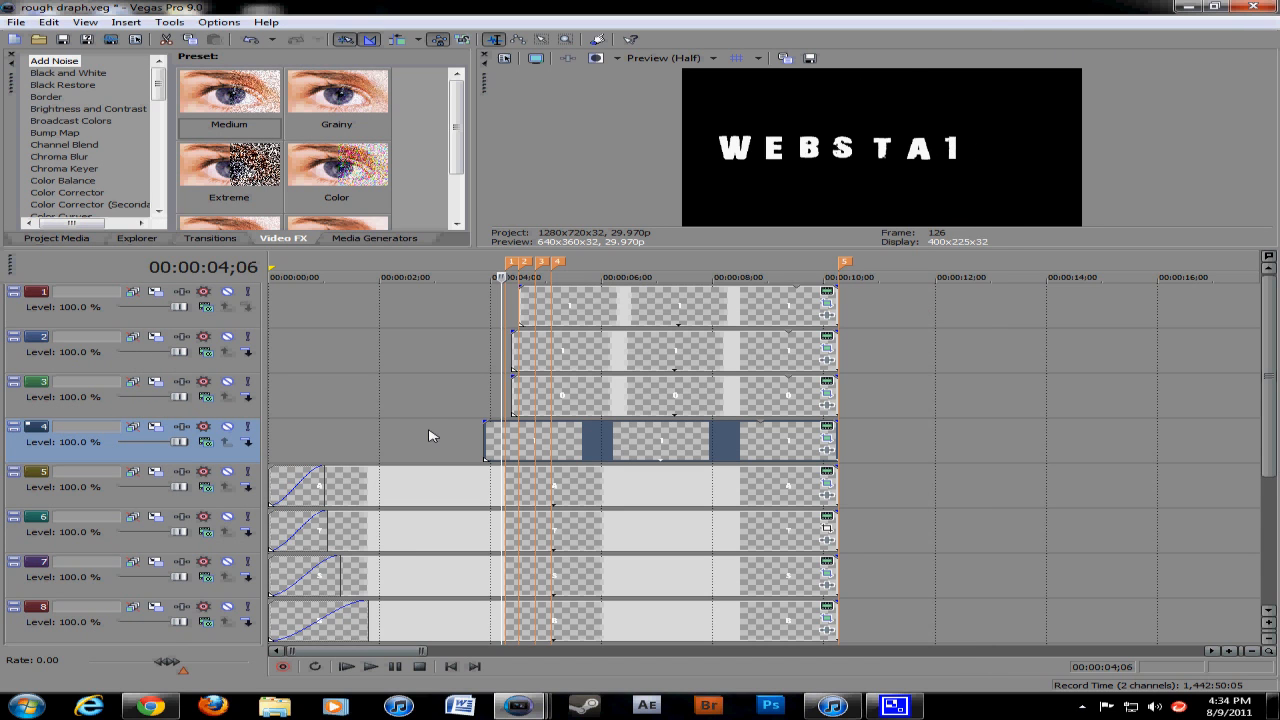
Step: Play the number animation from 00:00:04;06 to 00:00:05;10, and return the cursor to the start of track 4's event
click(371, 666)
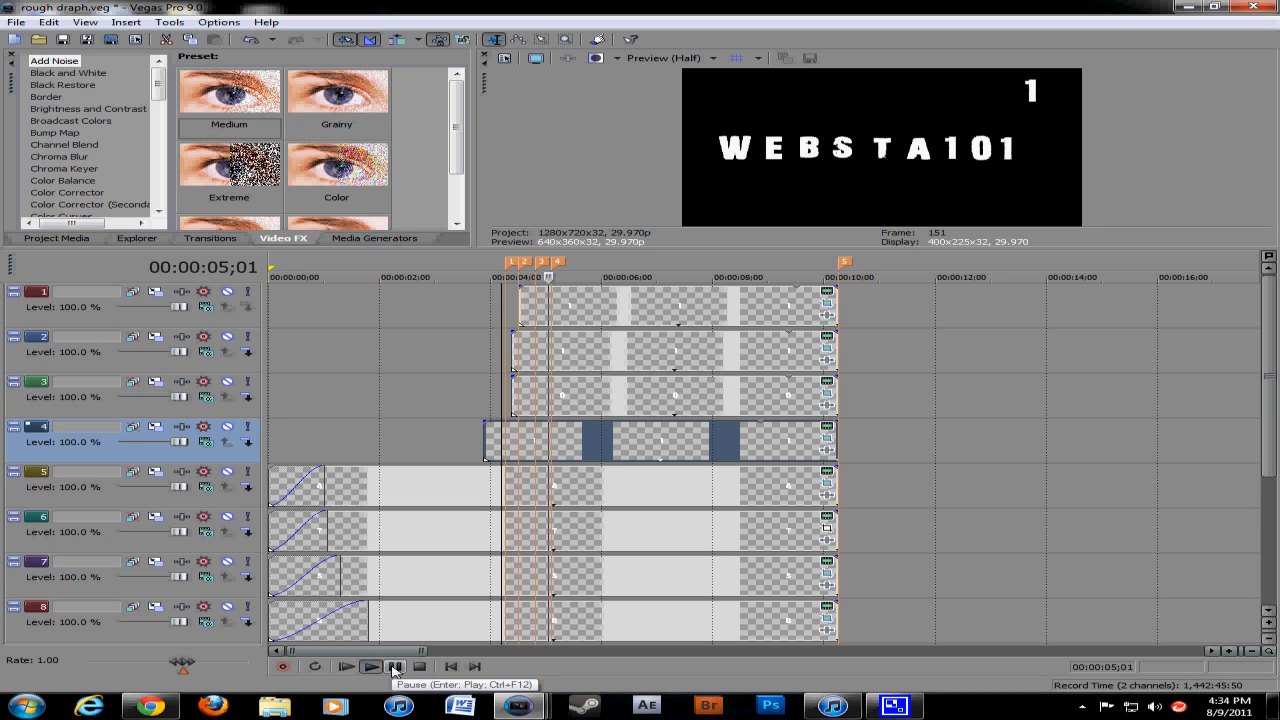
key(Return)
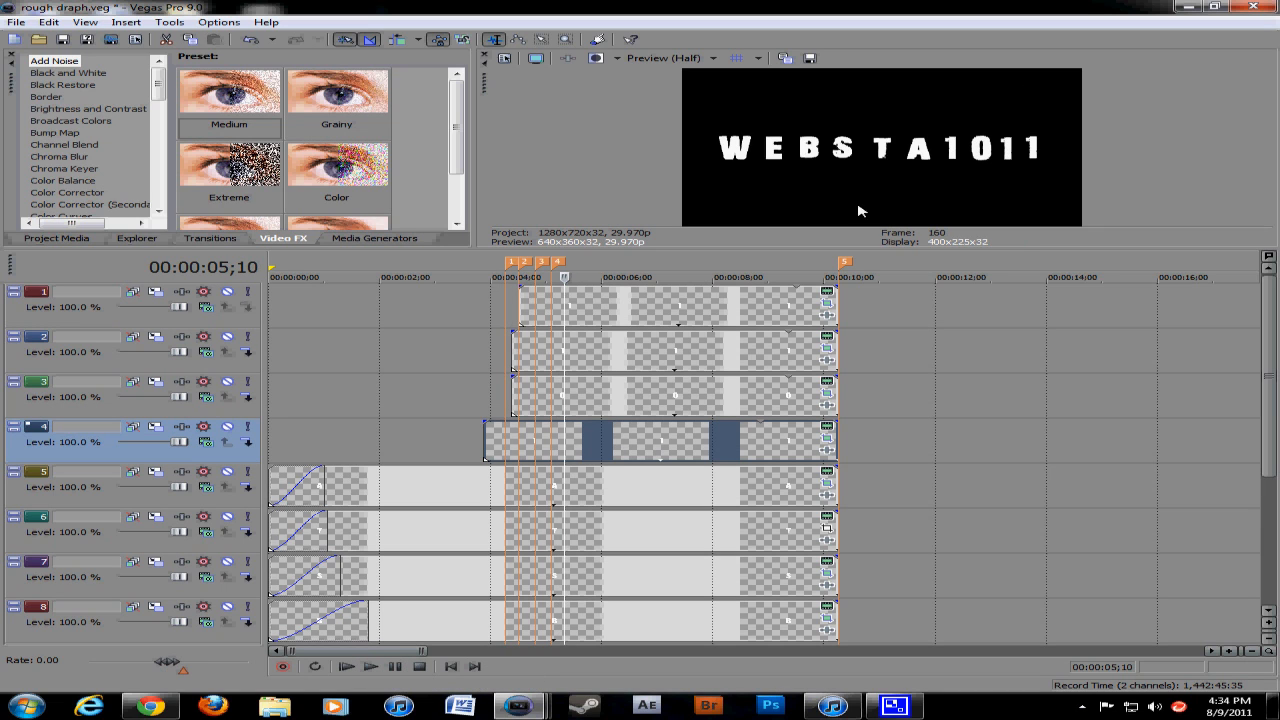
click(486, 441)
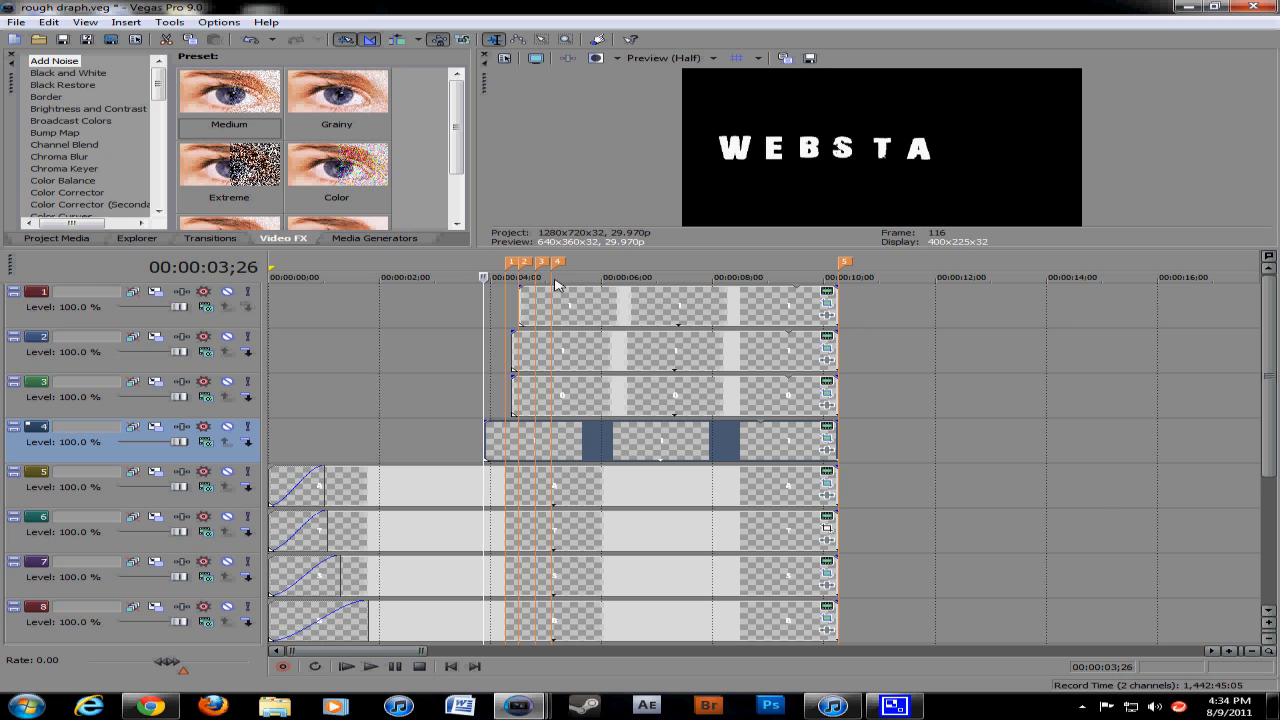
Step: In Event Pan/Crop for track 3's text, position the first keyframe's crop frame at about X 330.6, Y 795.4, inspect the keyframe at 00:00:00;04, and close it
scroll(500, 368, down, 3)
scroll(500, 368, up, 5)
drag(1277, 349, 1277, 481)
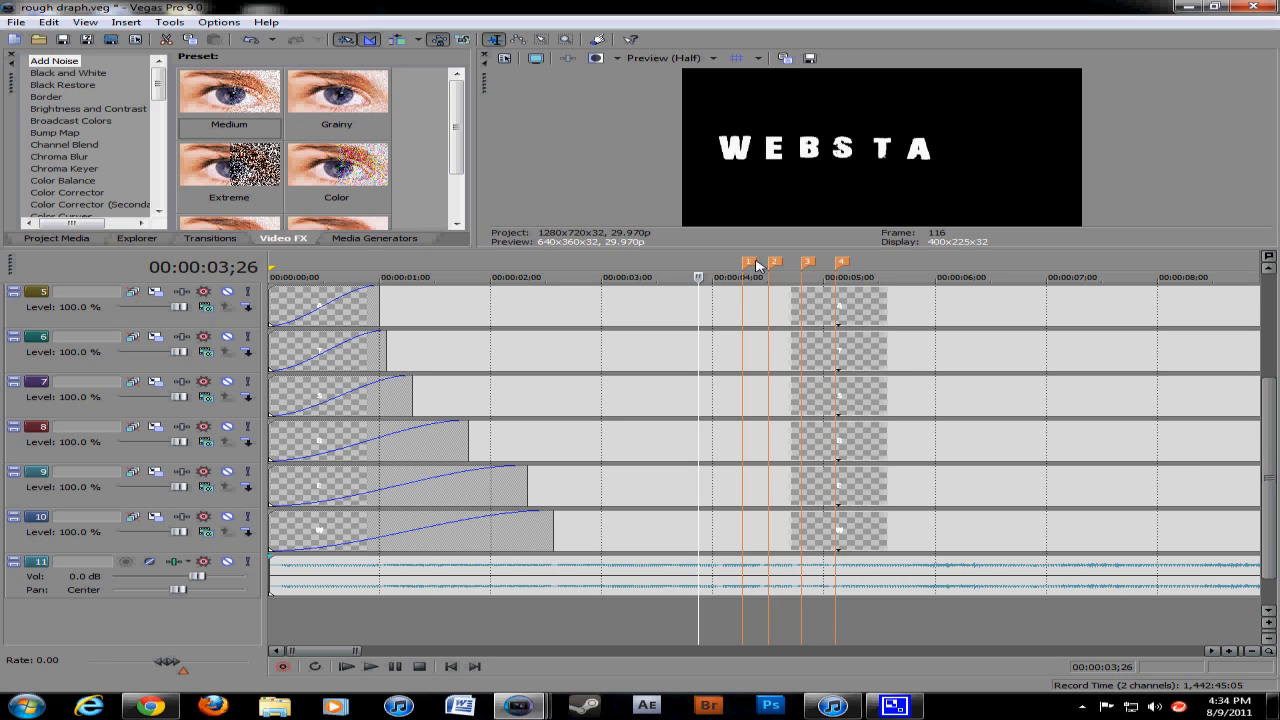
drag(1274, 385, 1274, 300)
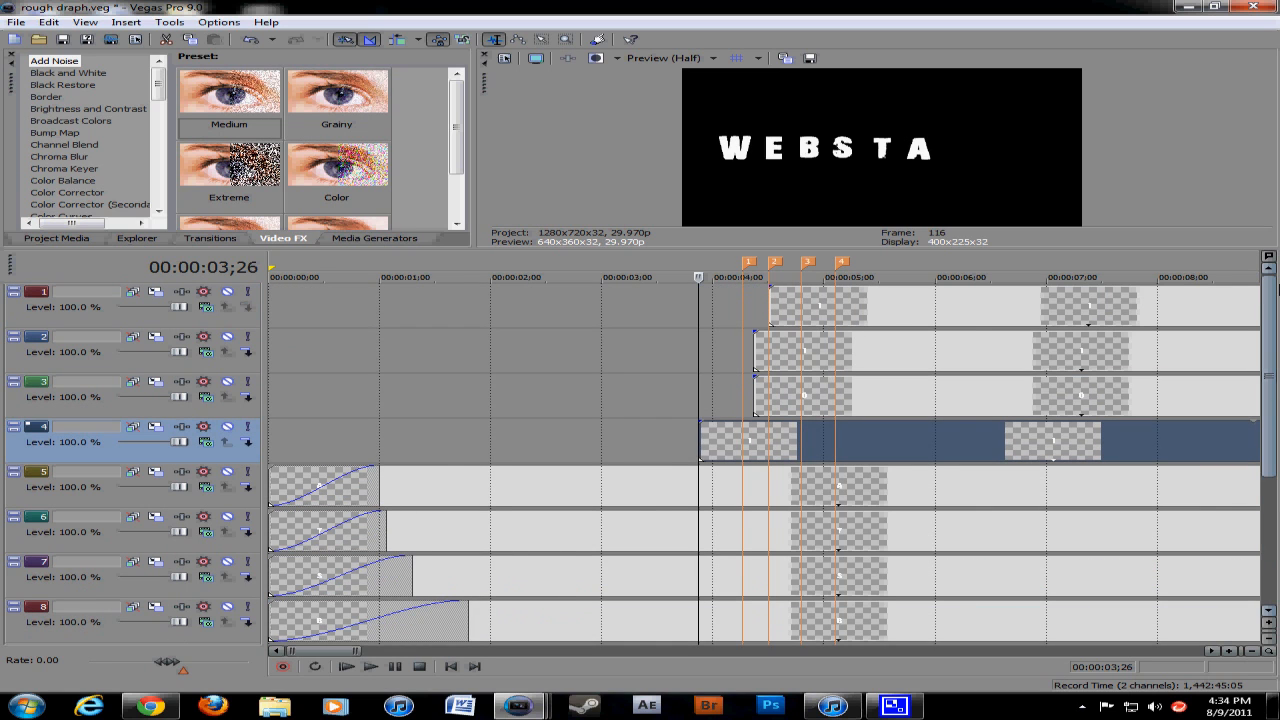
scroll(843, 419, down, 3)
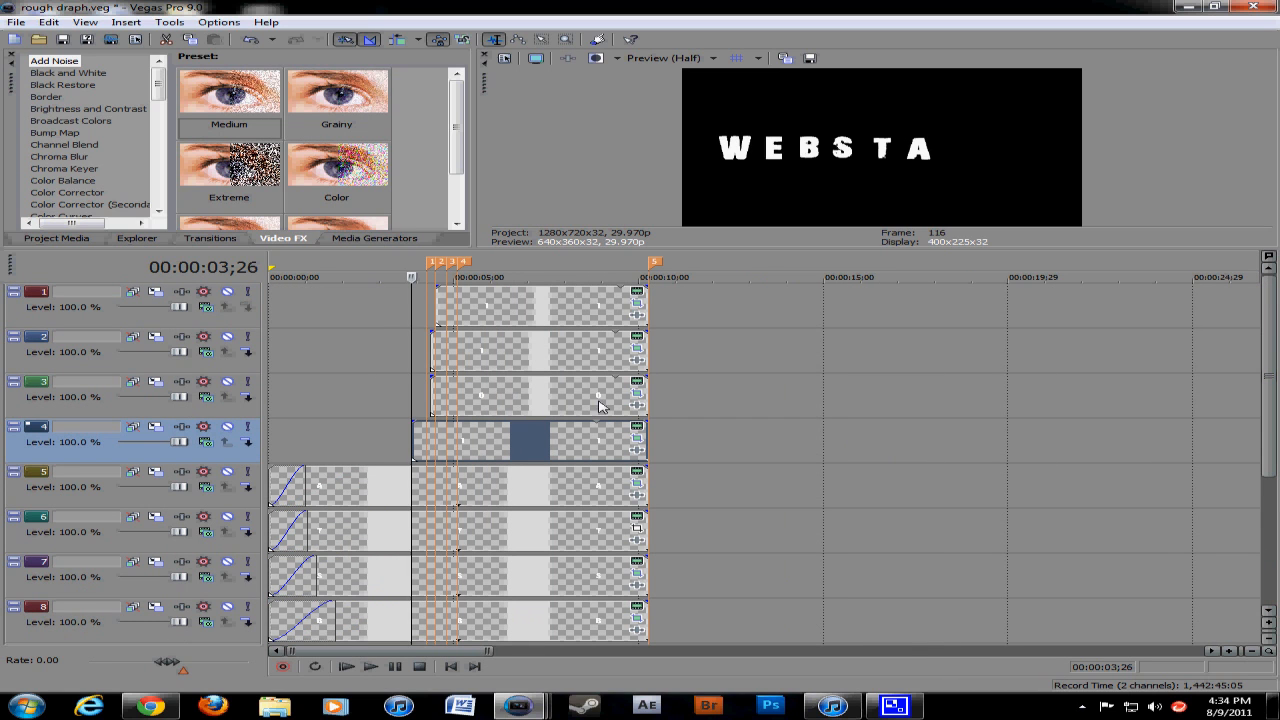
click(634, 396)
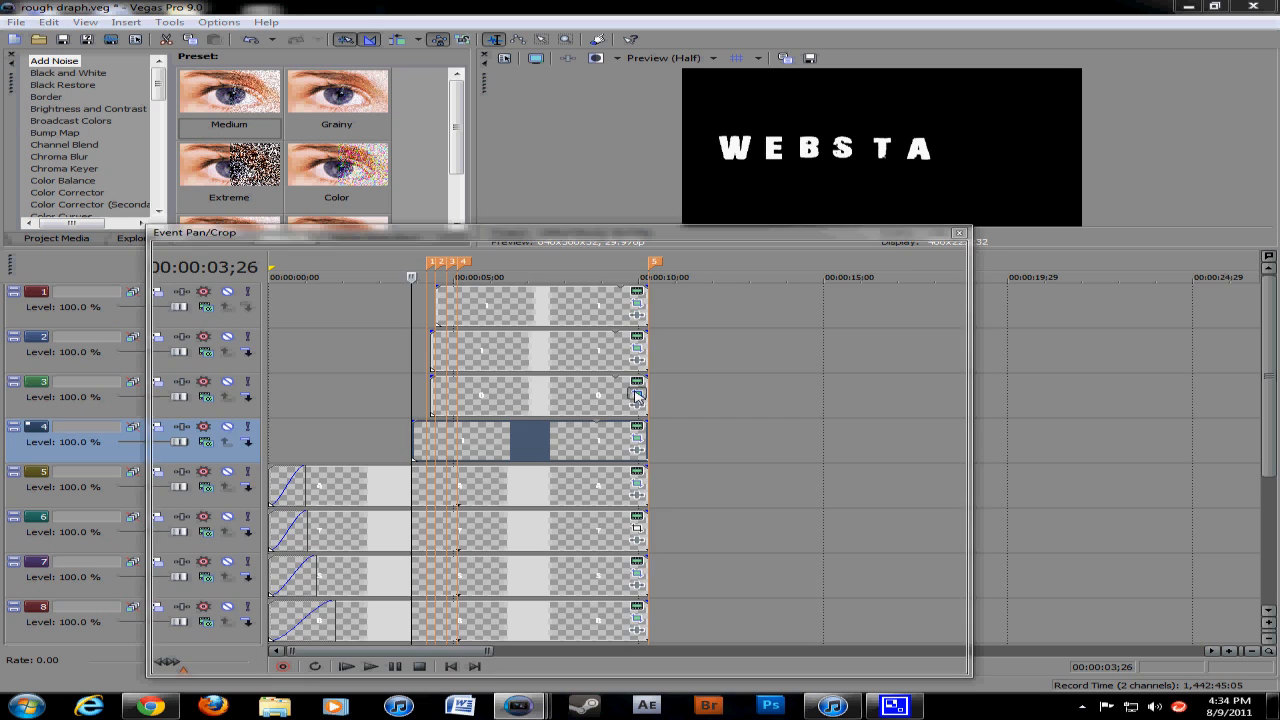
drag(648, 550, 649, 436)
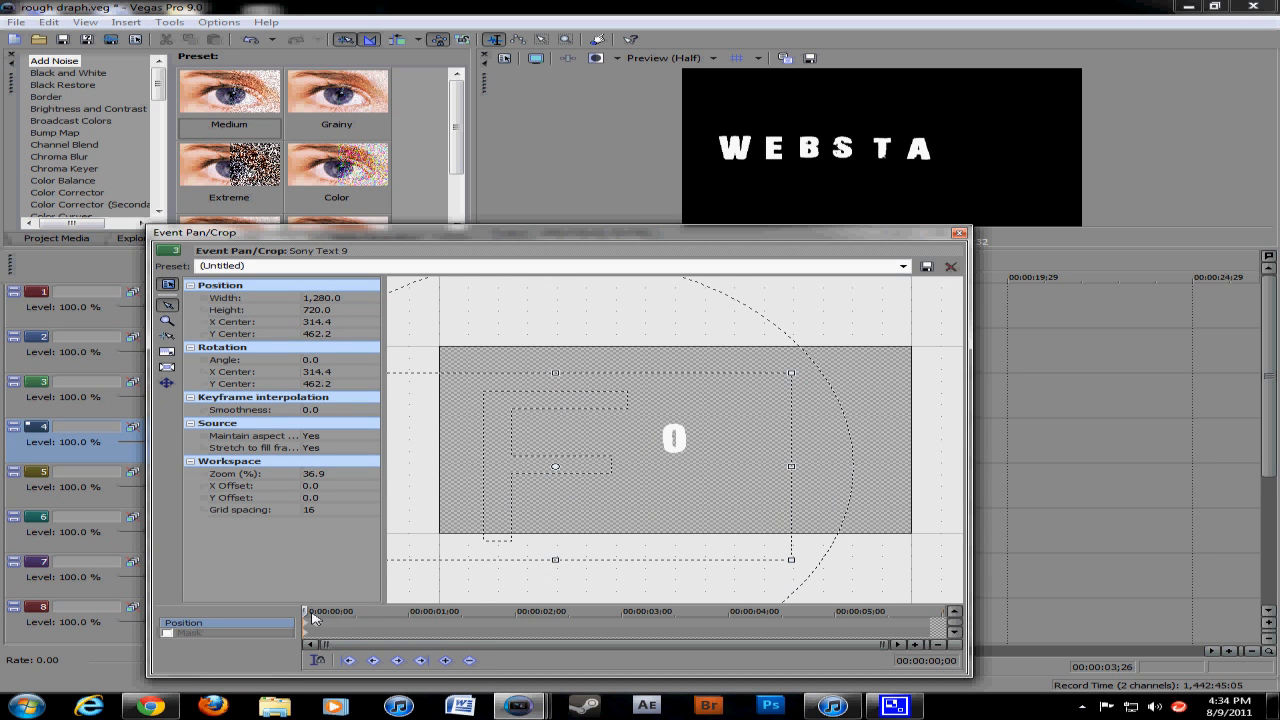
drag(549, 537, 669, 577)
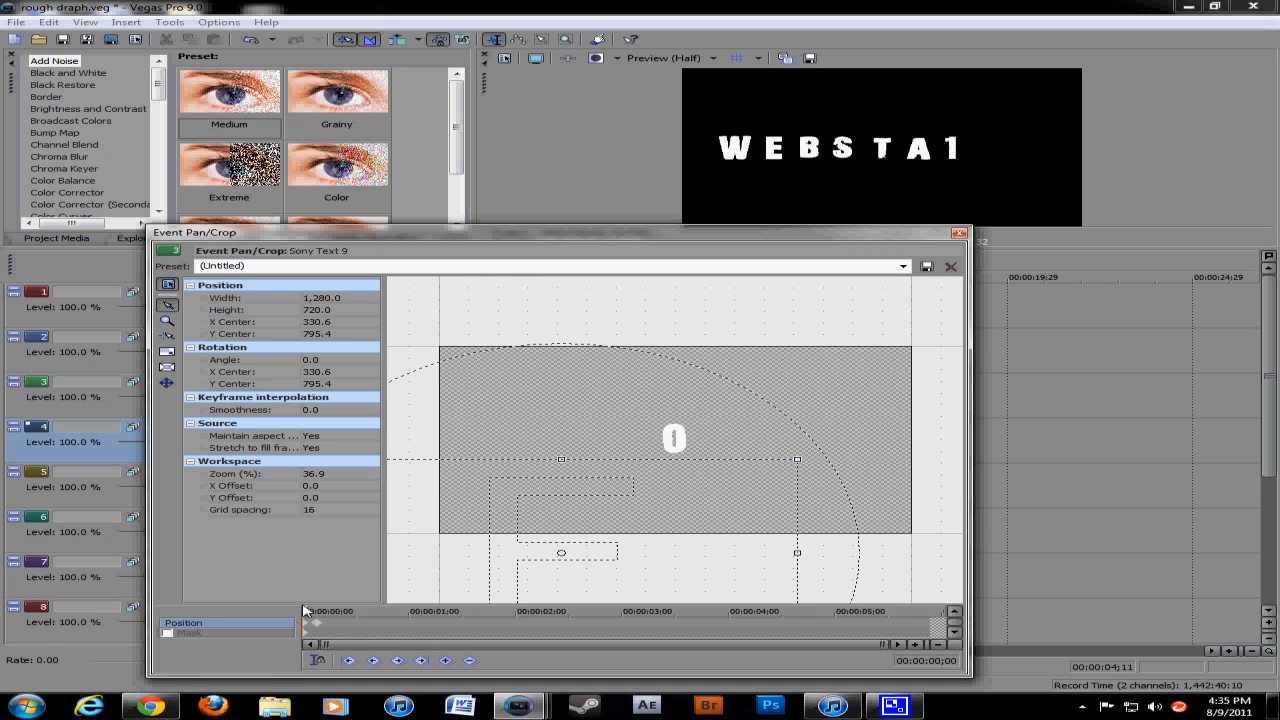
drag(307, 614, 317, 615)
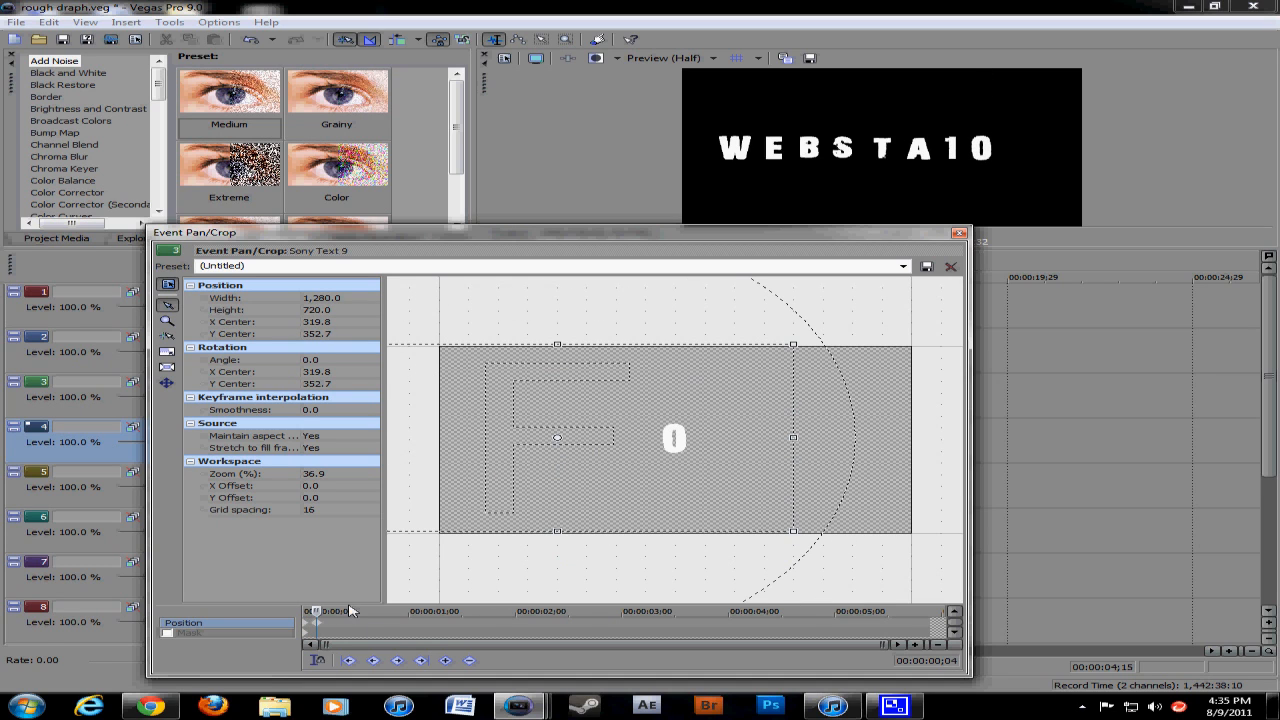
click(957, 236)
Step: Open the Render As settings for the rough draph project, and cancel without rendering
scroll(614, 357, up, 3)
scroll(677, 366, down, 3)
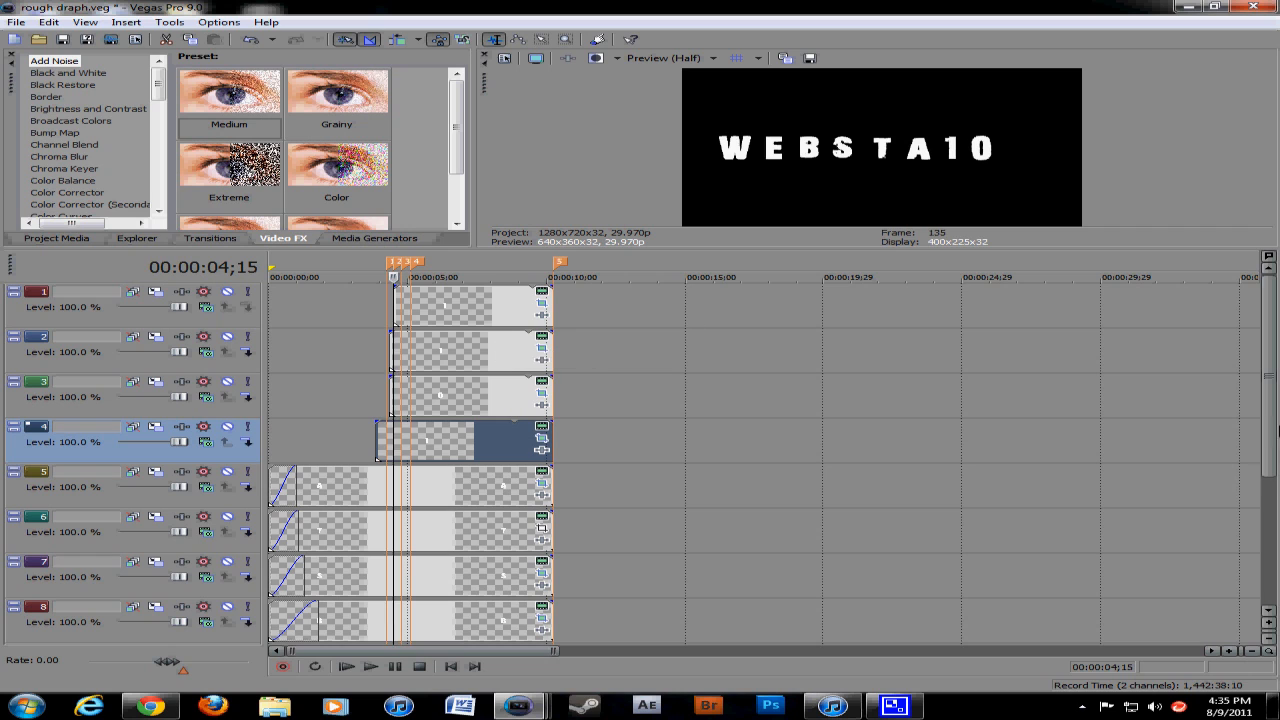
mouse_move(1275, 416)
mouse_down()
mouse_move(1275, 516)
mouse_move(1275, 412)
mouse_up()
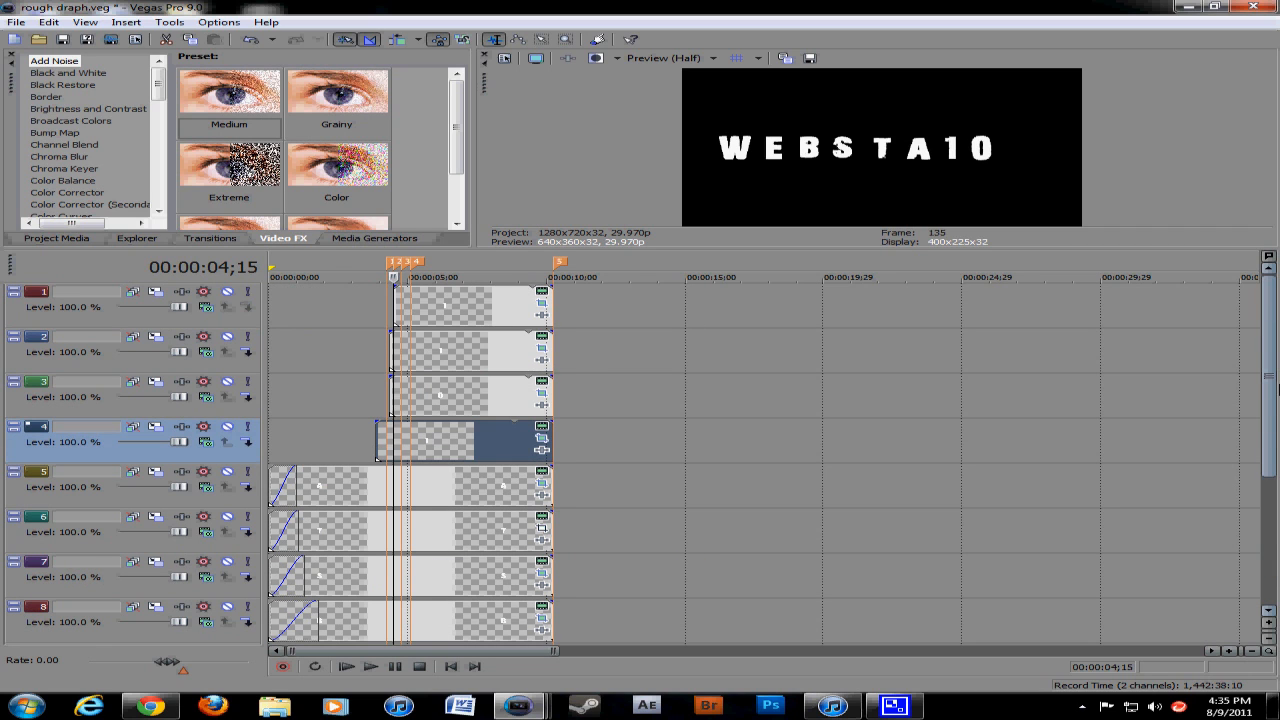
click(111, 41)
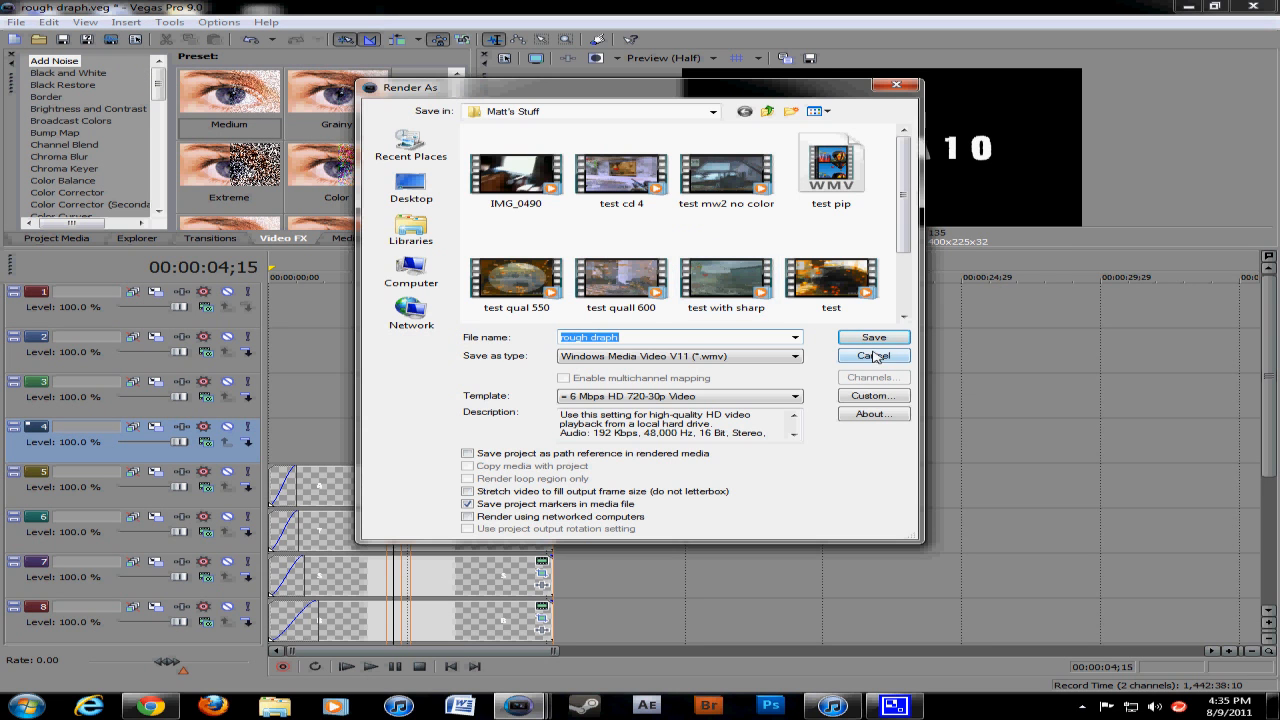
click(873, 356)
Step: Switch to the intro colors.veg project, ignoring all missing files and leaving them offline
click(1190, 8)
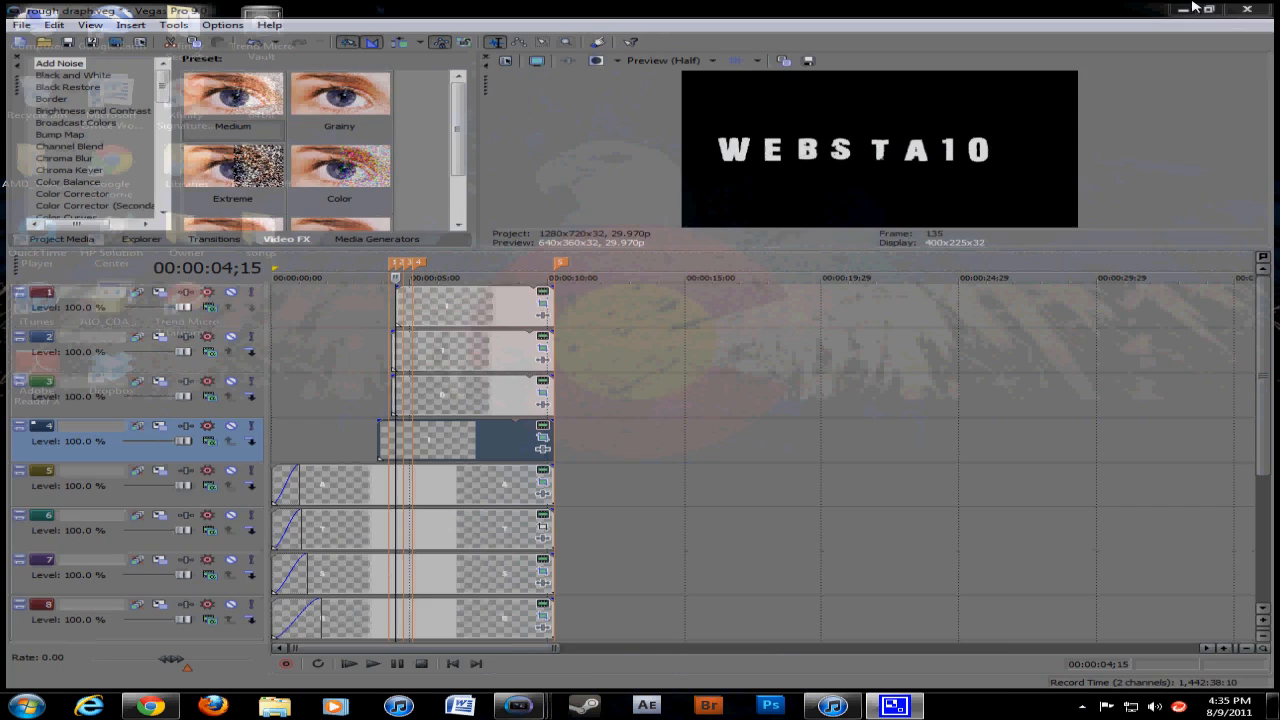
click(519, 706)
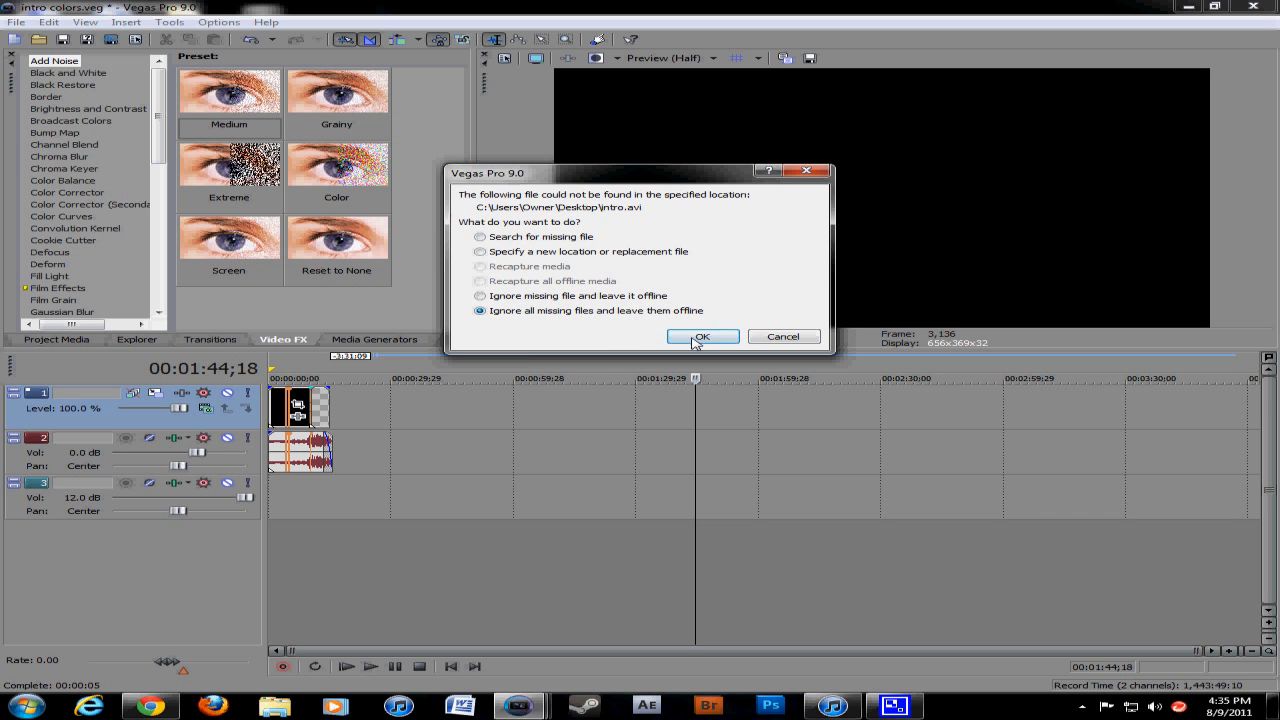
click(697, 341)
Step: Delete the PRODUCTION text event from track 1, and remove the fade-out at the end of the remaining video event
scroll(343, 423, up, 2)
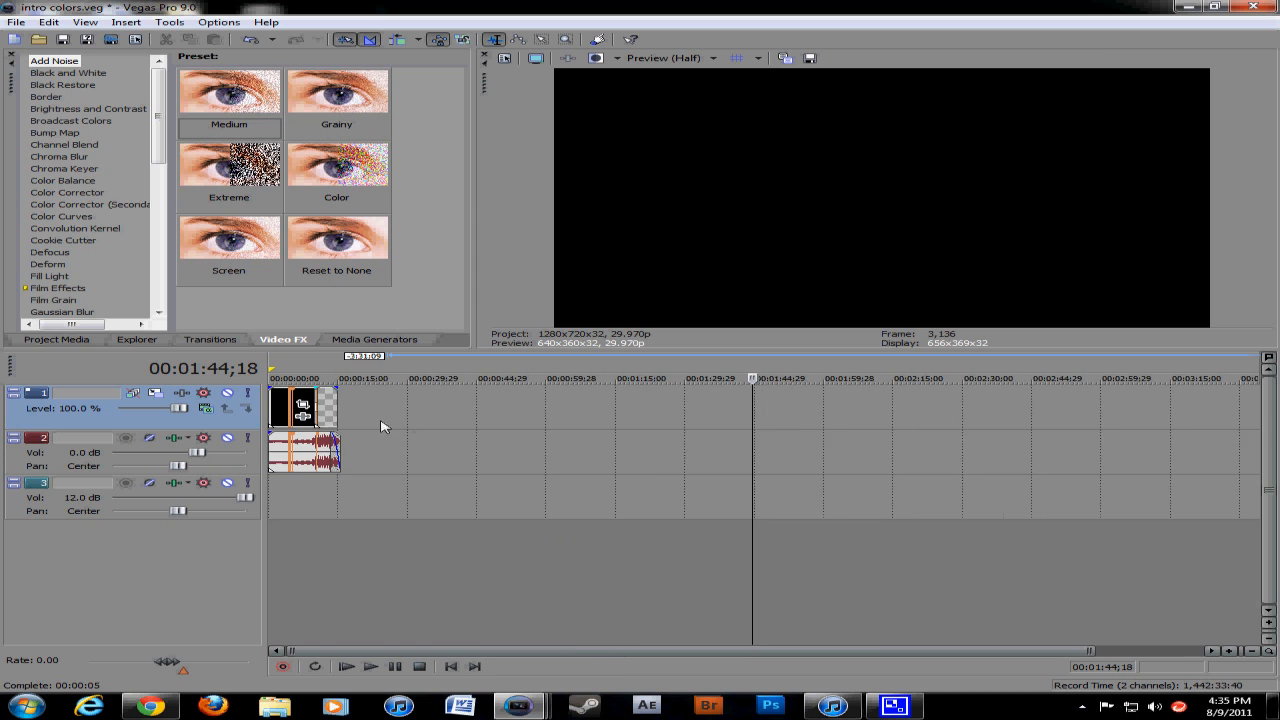
scroll(376, 424, down, 1)
click(288, 409)
scroll(488, 434, up, 4)
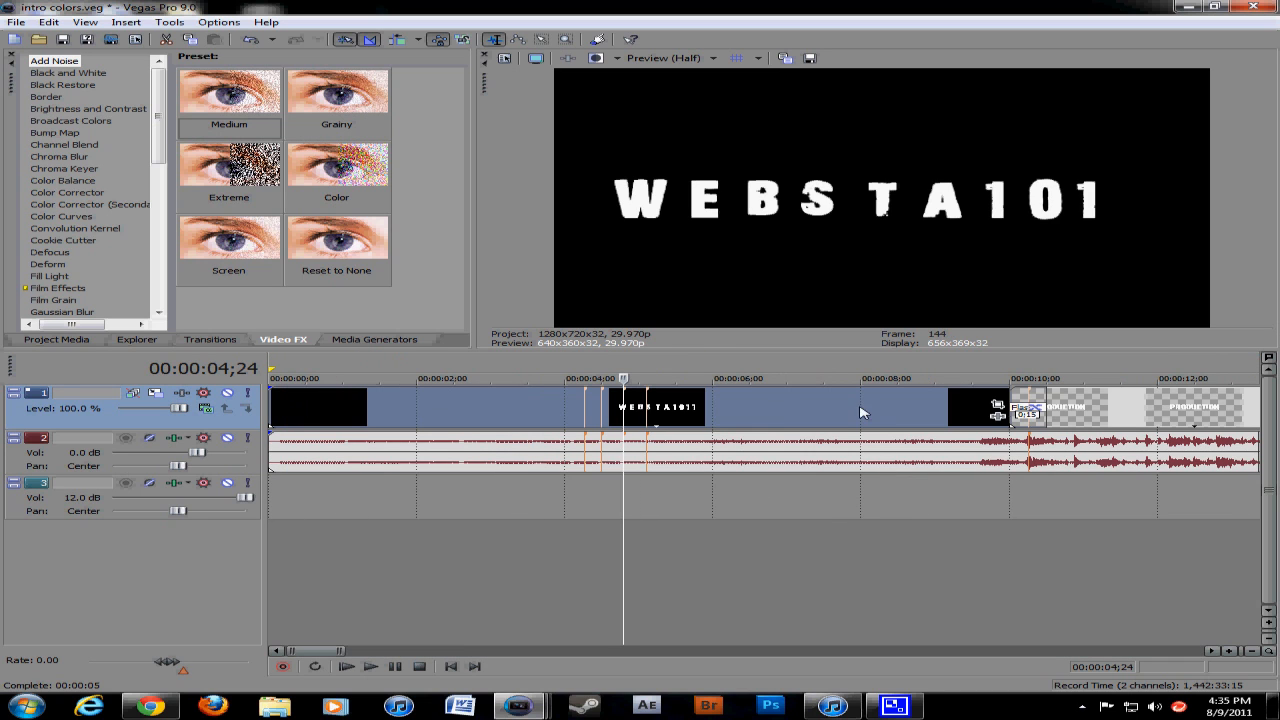
click(1070, 418)
right_click(1070, 420)
click(1110, 272)
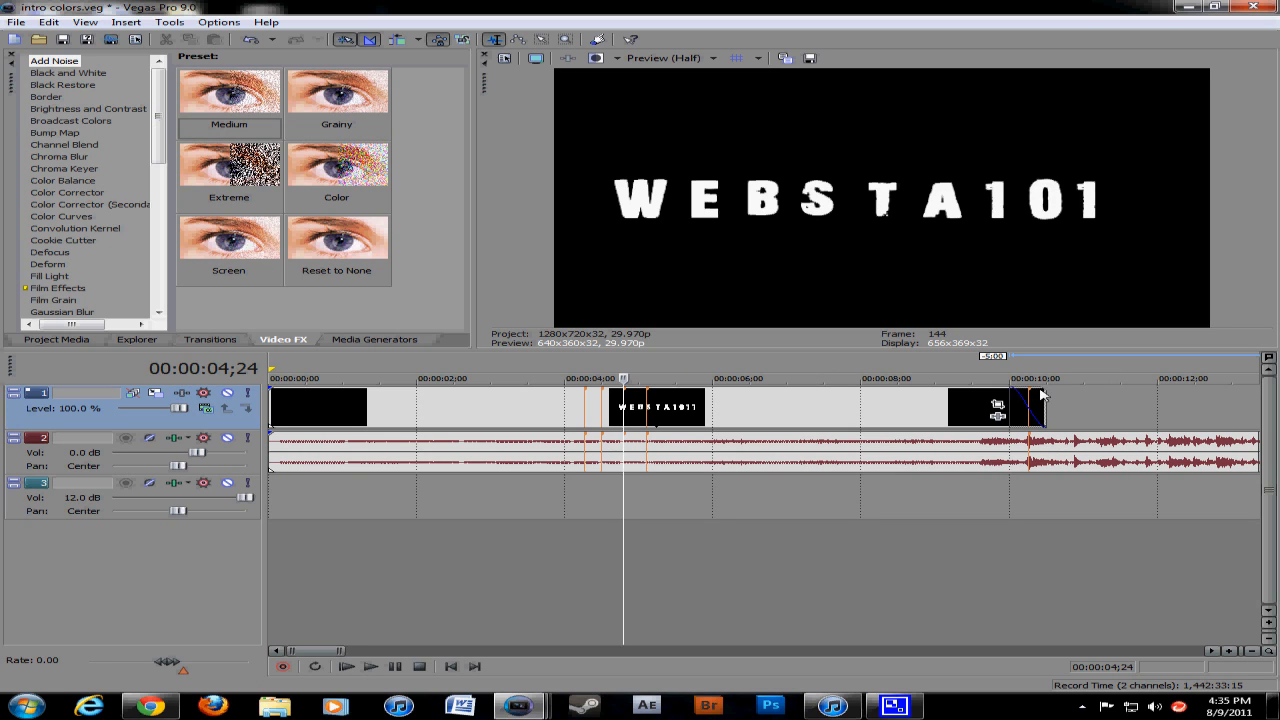
drag(1012, 390, 1046, 390)
Step: Play the rendered intro from the start of the timeline, and stop at 00:00:09;06
click(450, 666)
click(370, 666)
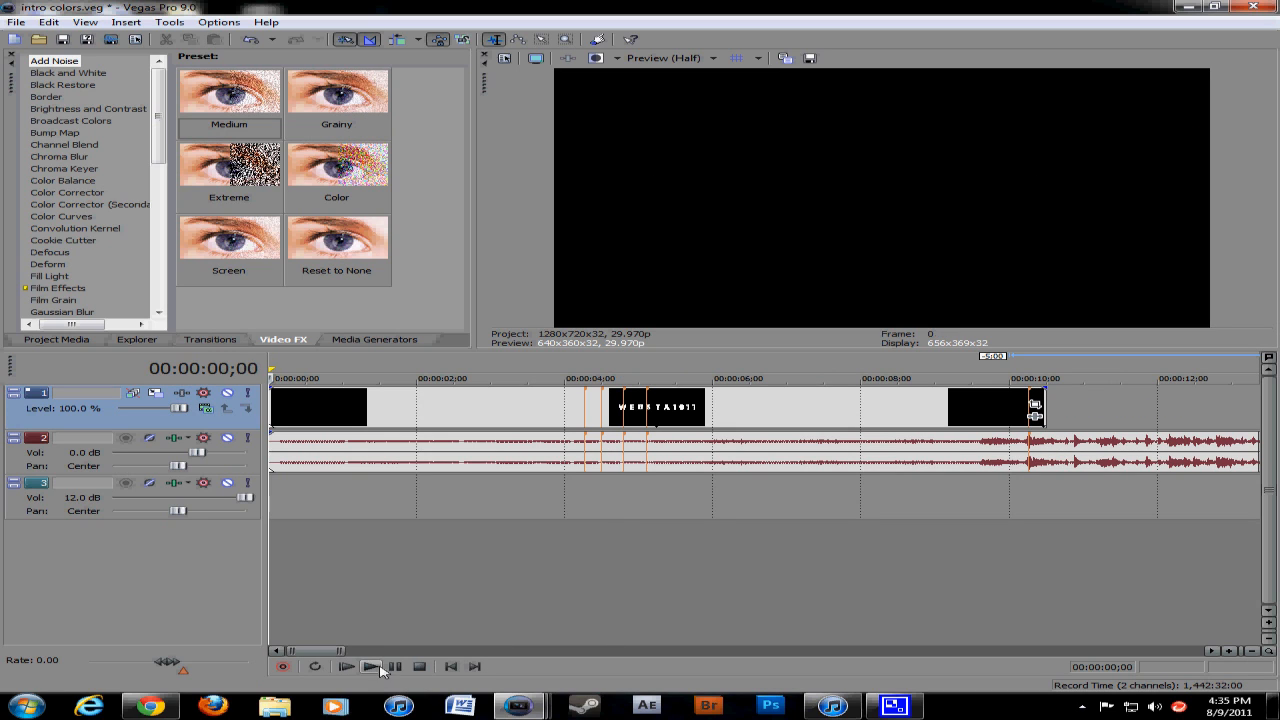
scroll(770, 481, down, 5)
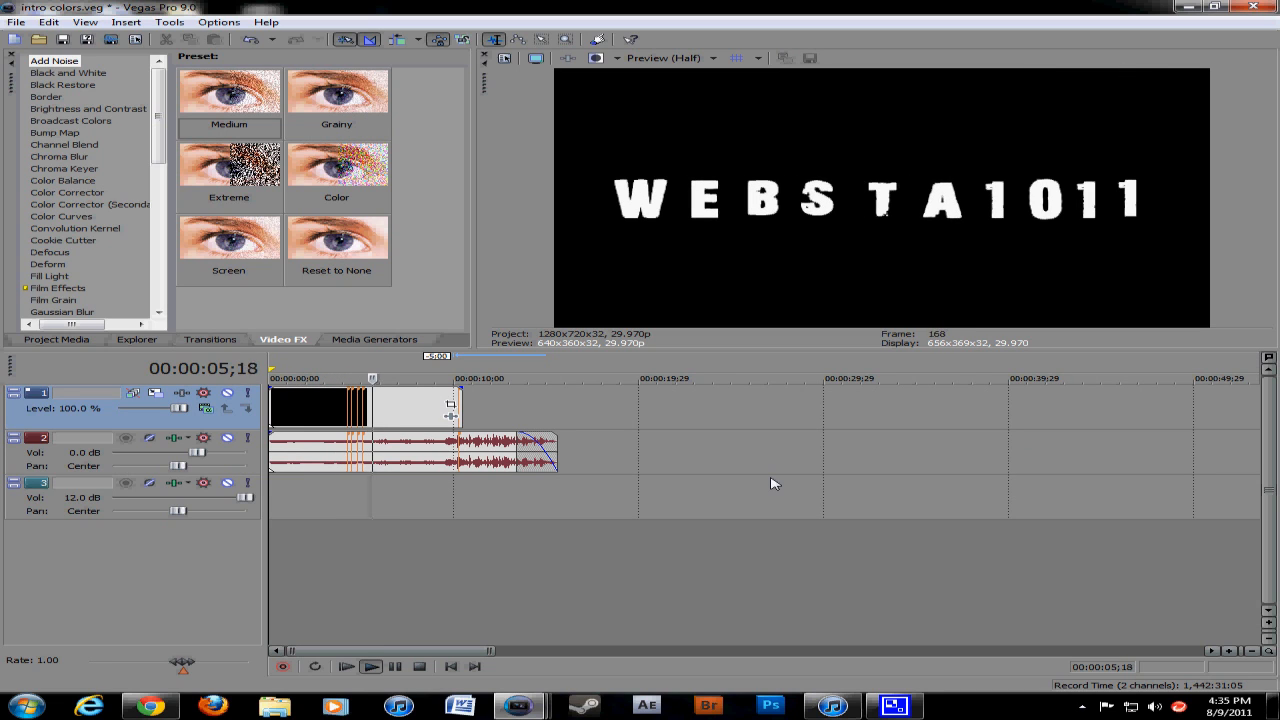
click(405, 667)
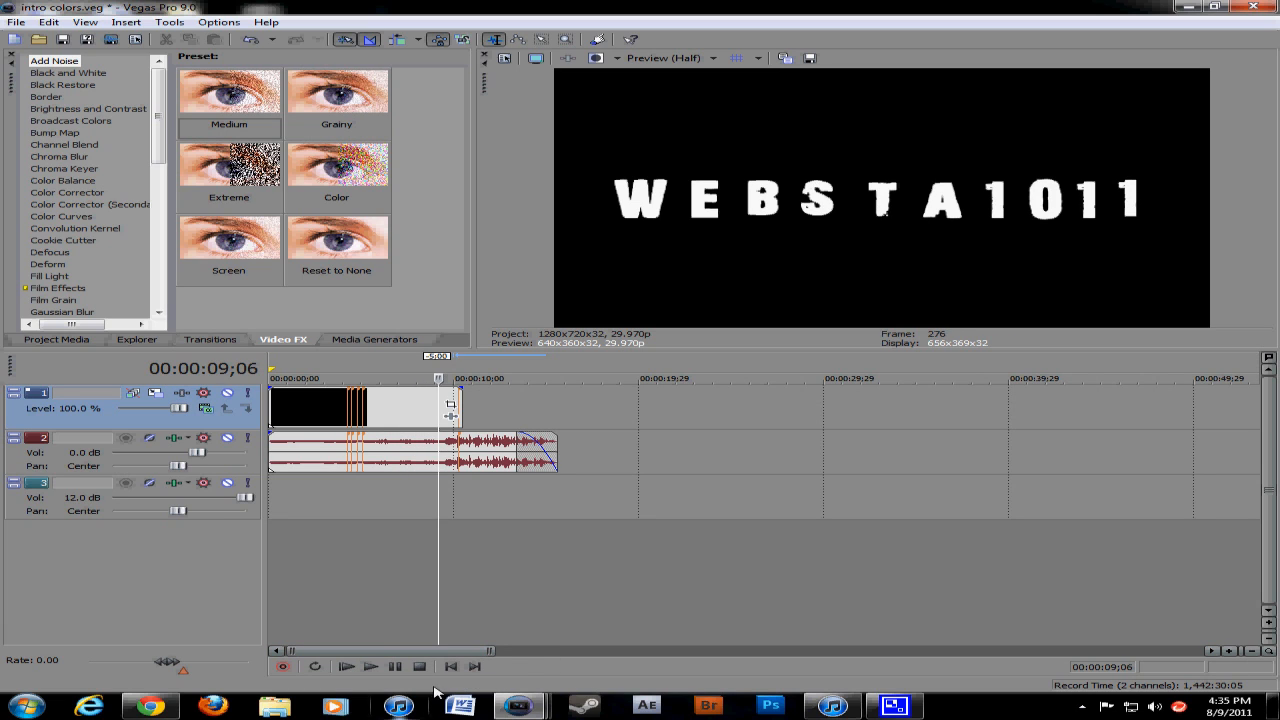
Step: Insert text media on track 1 at 00:00:10;15 with the text "production"
click(460, 497)
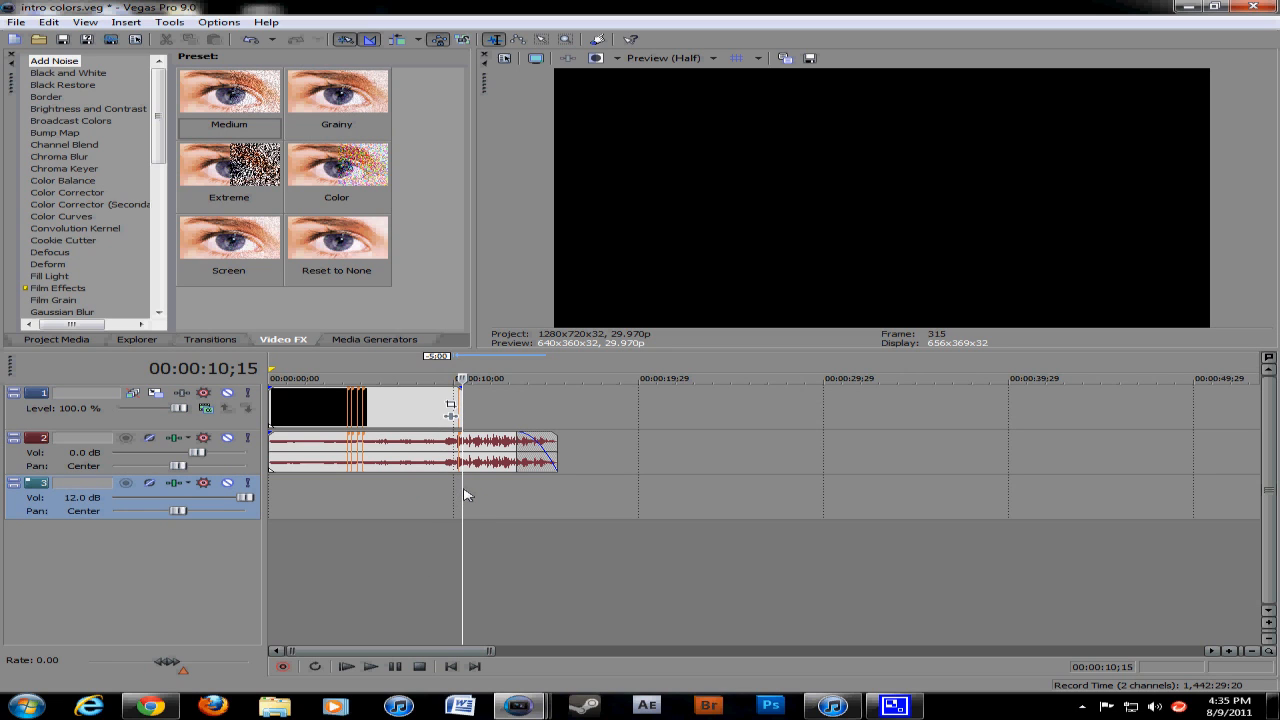
right_click(509, 414)
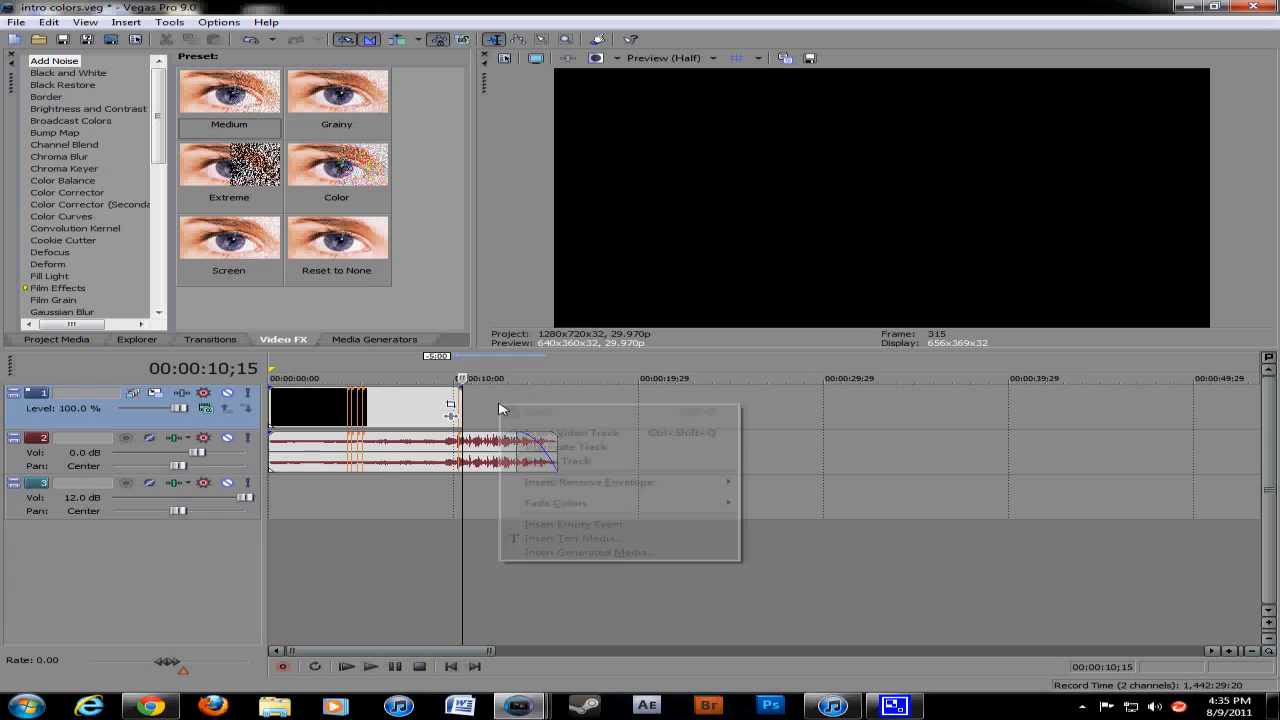
click(600, 539)
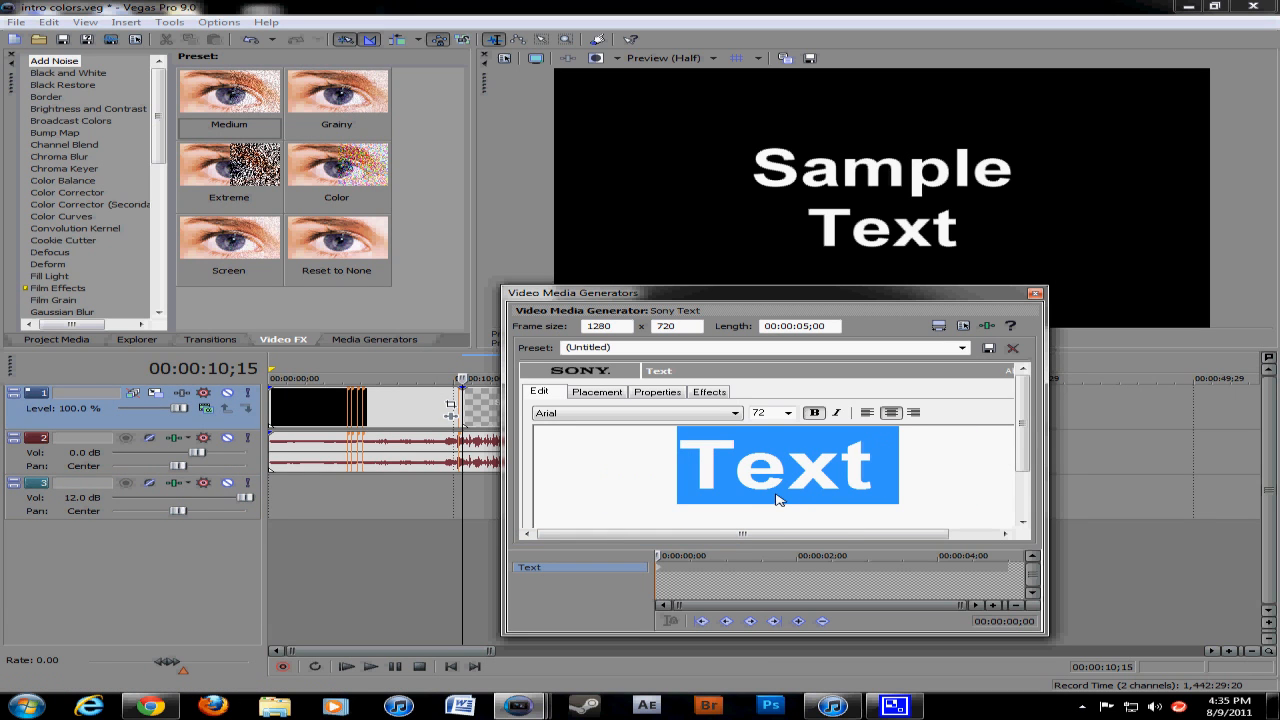
text(pro)
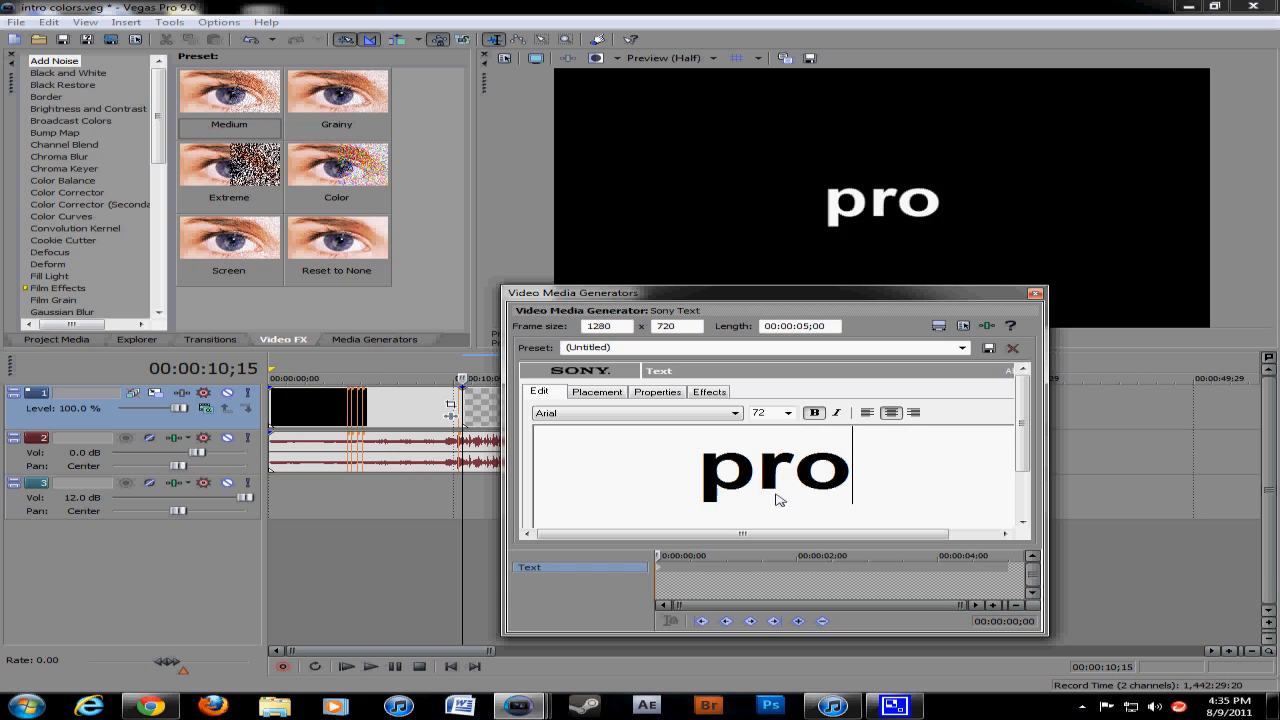
text(duction)
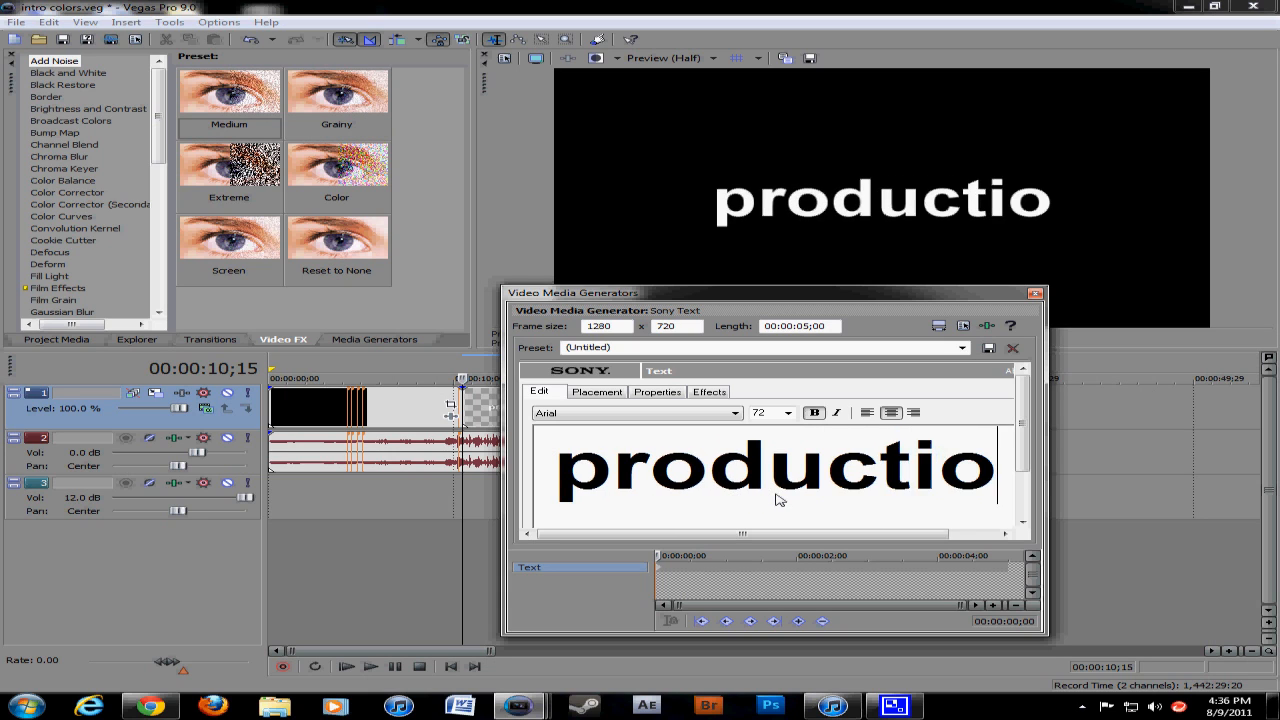
Step: Set the font of the "production" text to 28 Days Later and close the media generator
click(706, 413)
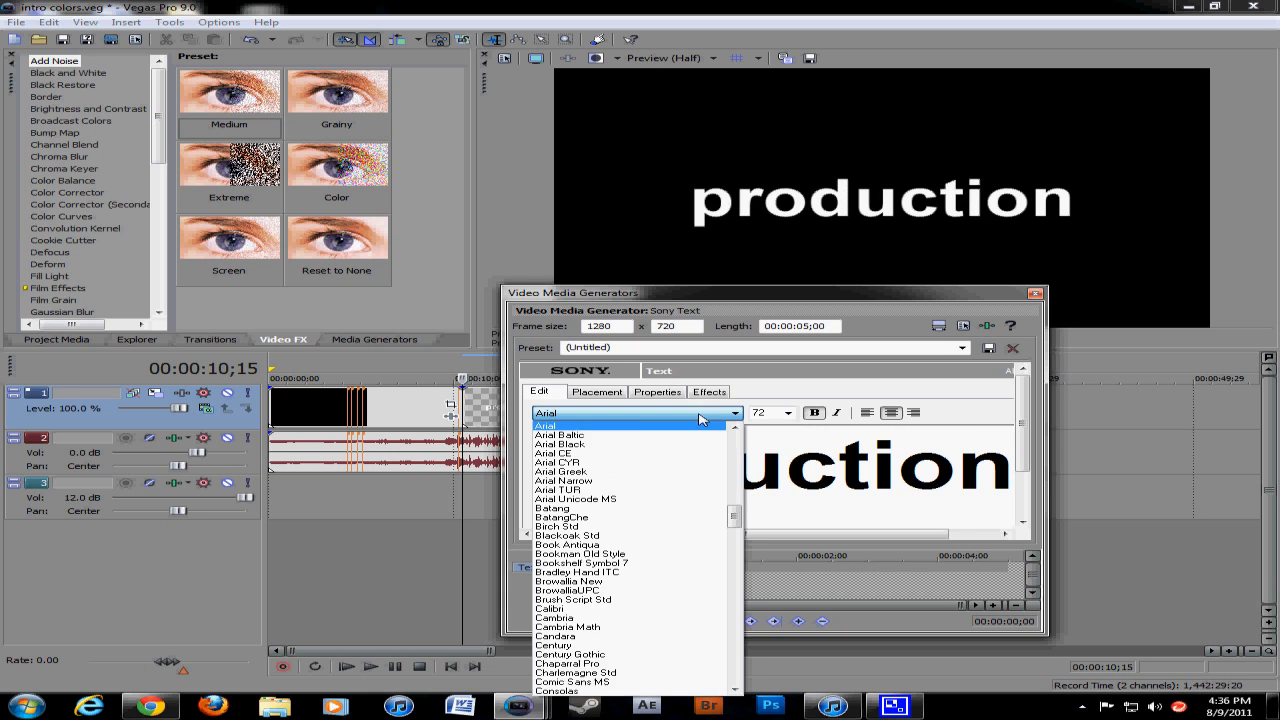
scroll(598, 461, up, 3)
scroll(598, 461, up, 6)
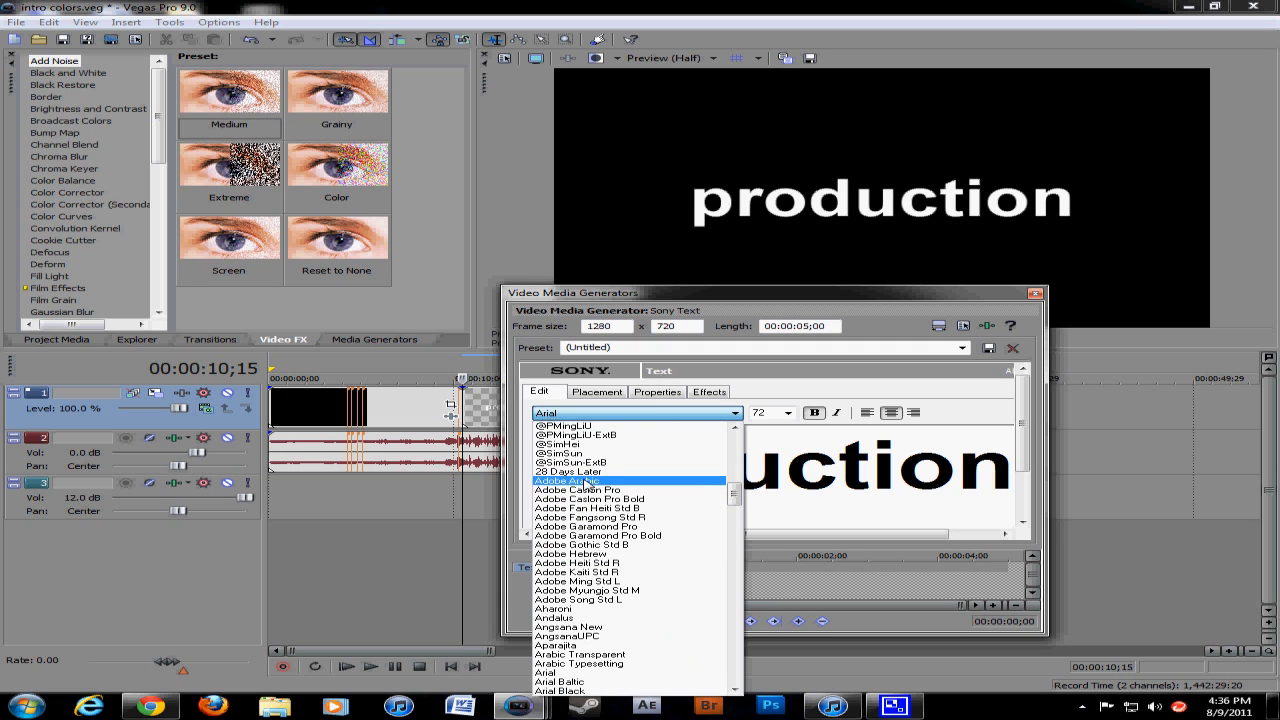
click(580, 478)
click(618, 413)
scroll(600, 470, up, 5)
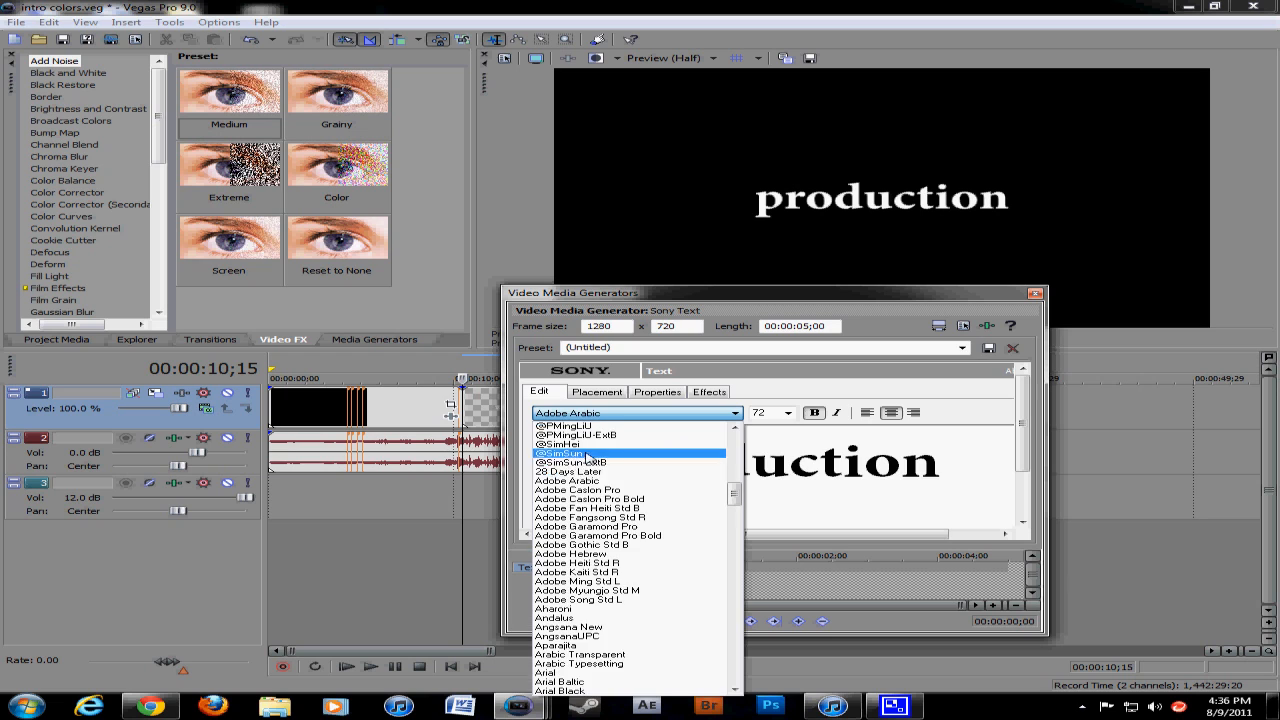
click(580, 428)
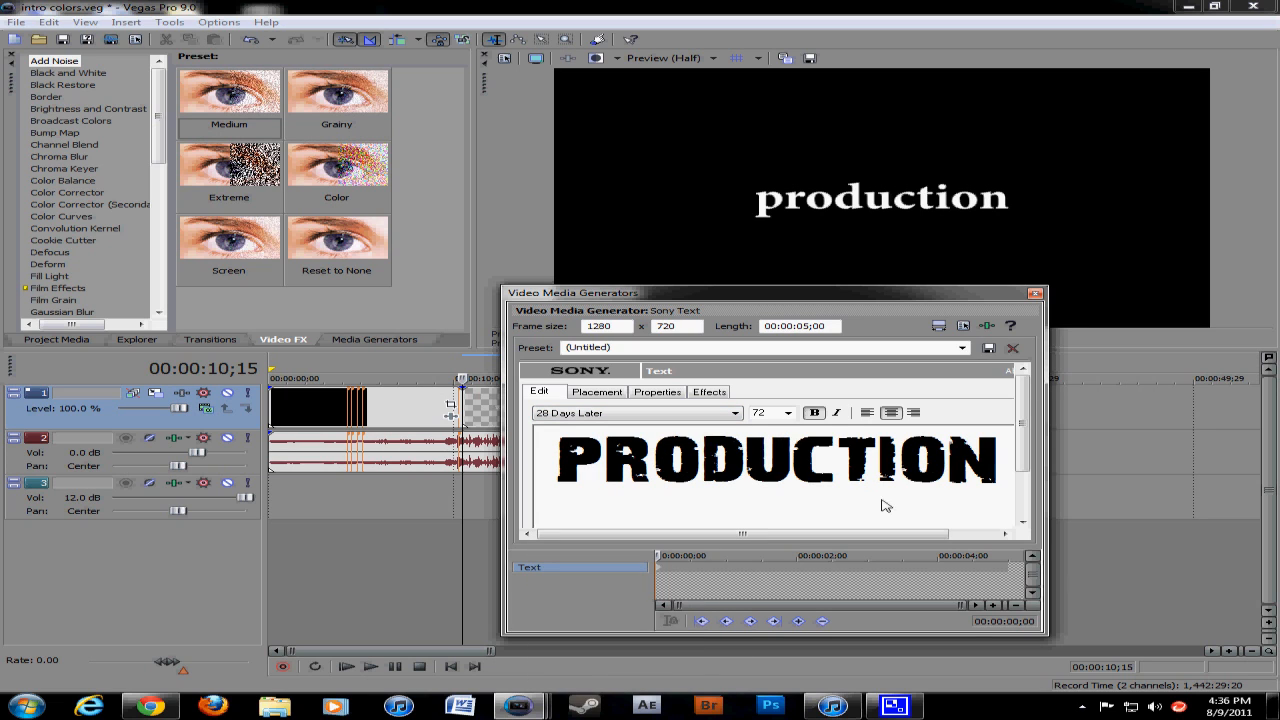
click(1035, 293)
Step: Move the PRODUCTION text event slightly earlier on track 1 so it overlaps the end of the intro video by 0:07
scroll(742, 427, up, 5)
drag(856, 406, 815, 406)
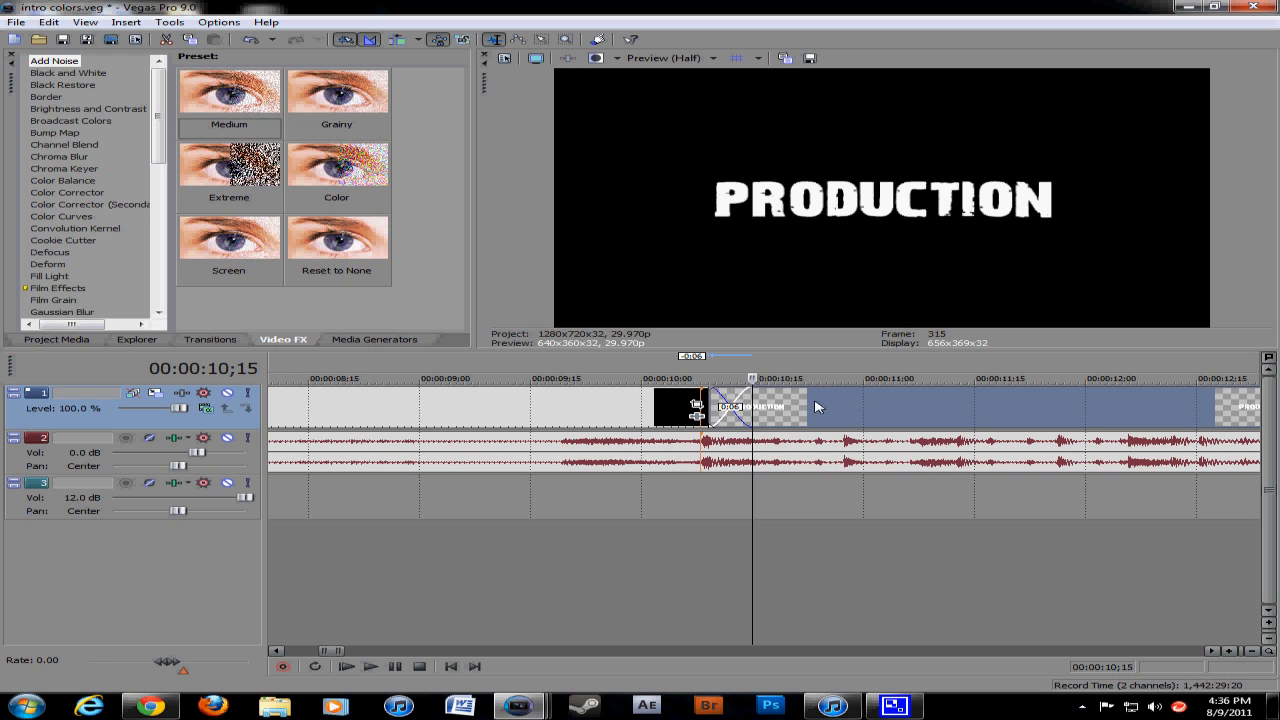
scroll(730, 470, down, 6)
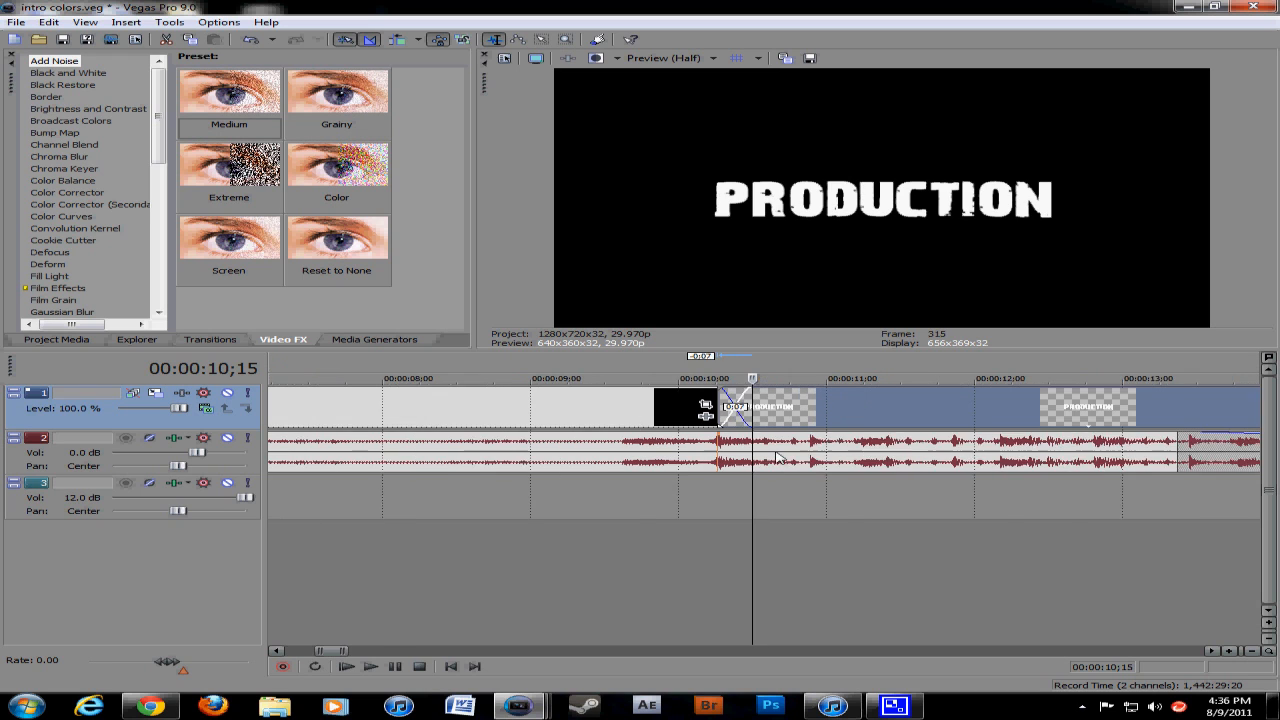
scroll(672, 488, up, 3)
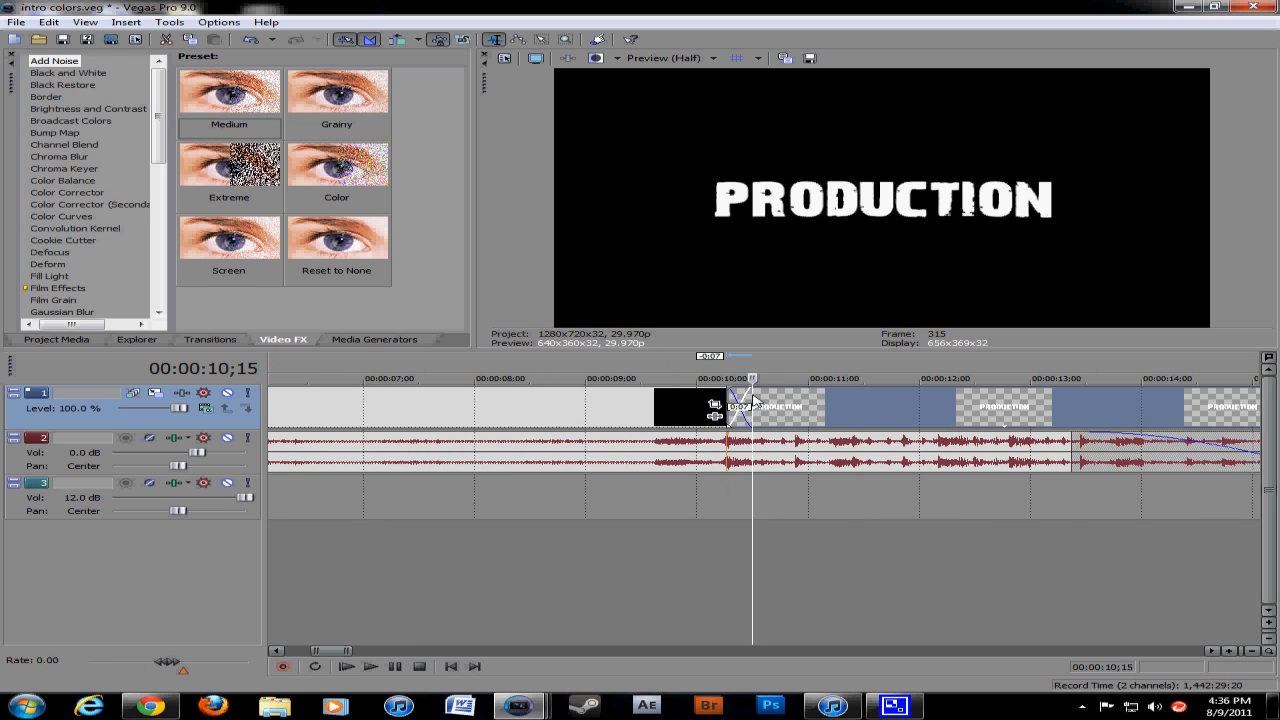
Step: Apply the Hard Flash transition to the overlap between the intro video and the PRODUCTION text, and close its settings
click(224, 343)
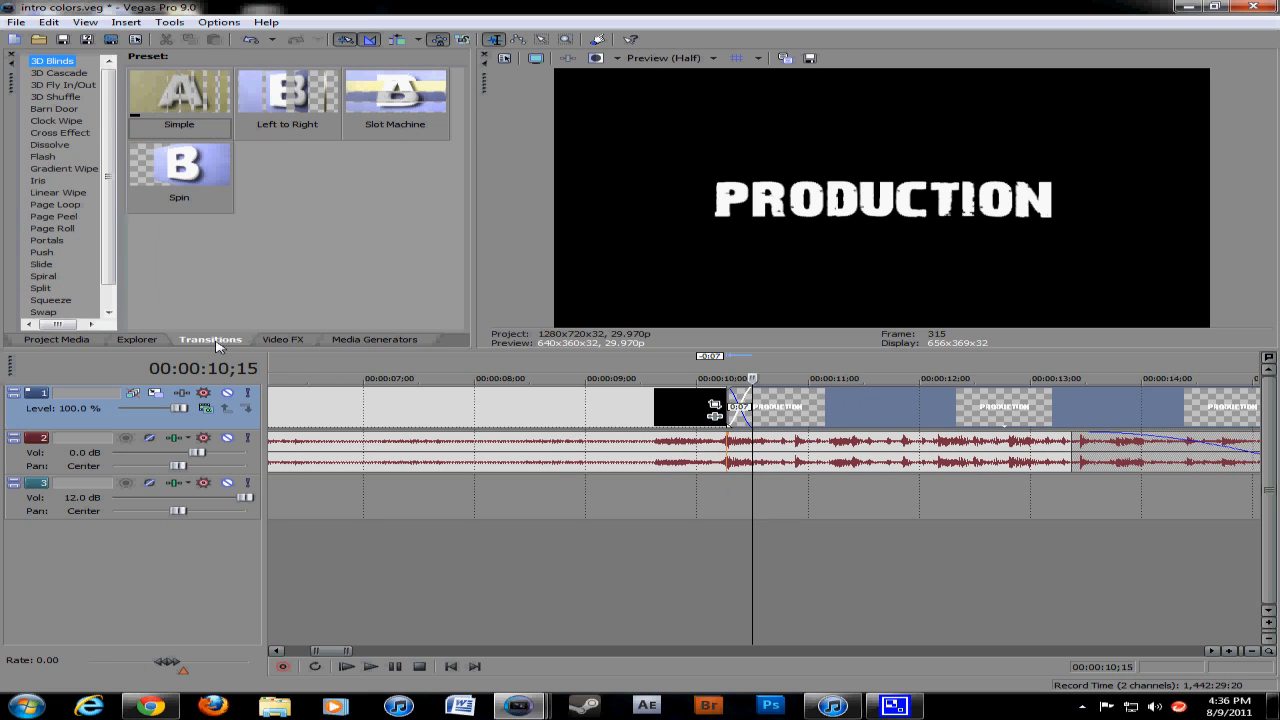
click(42, 157)
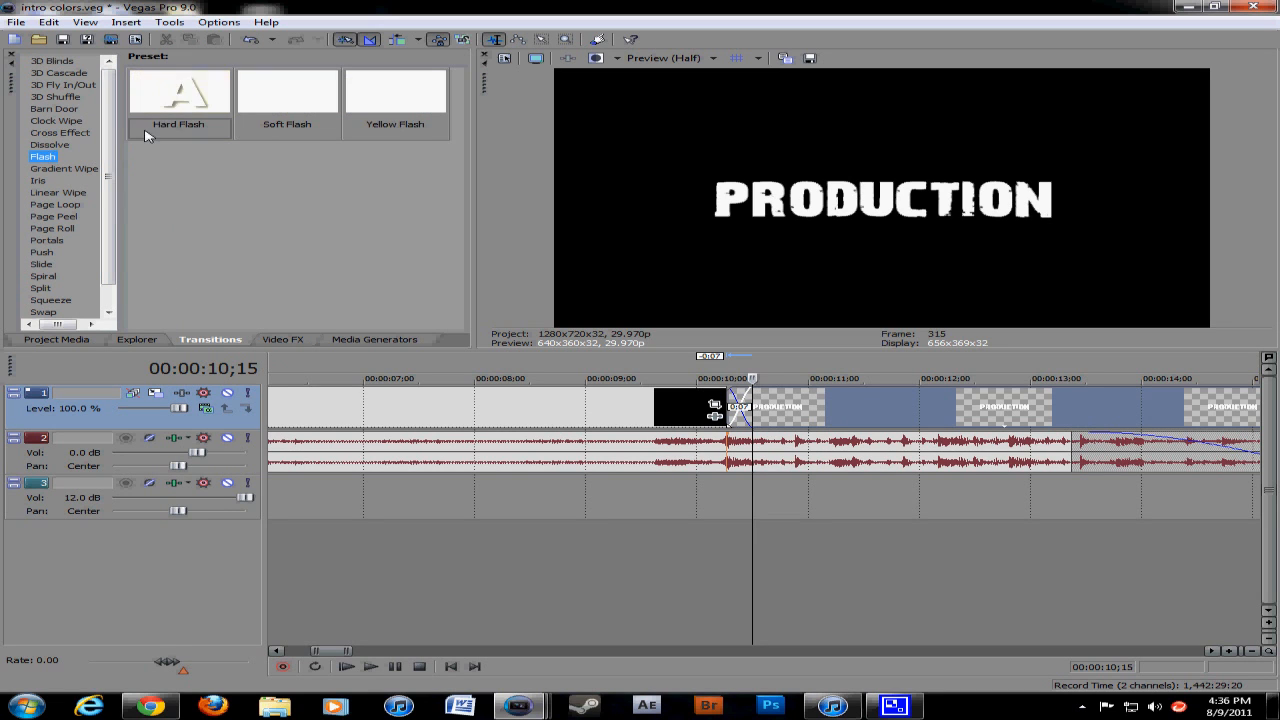
drag(741, 395, 735, 398)
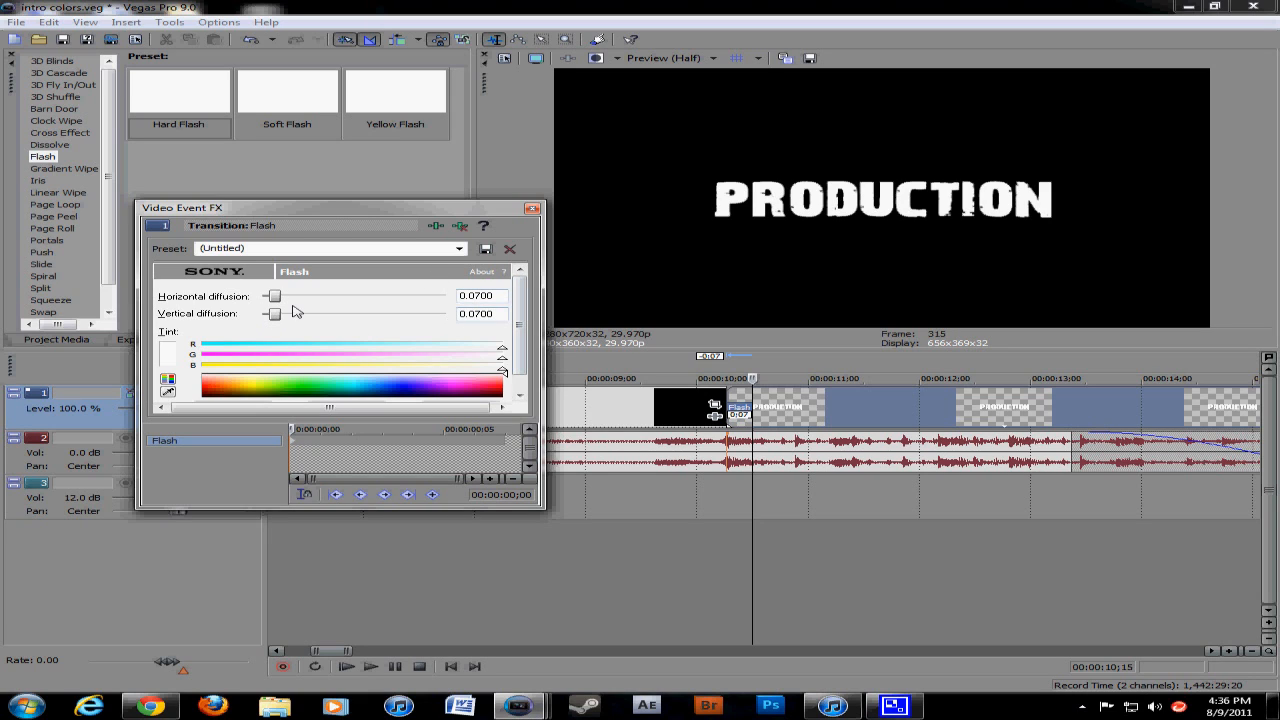
click(533, 211)
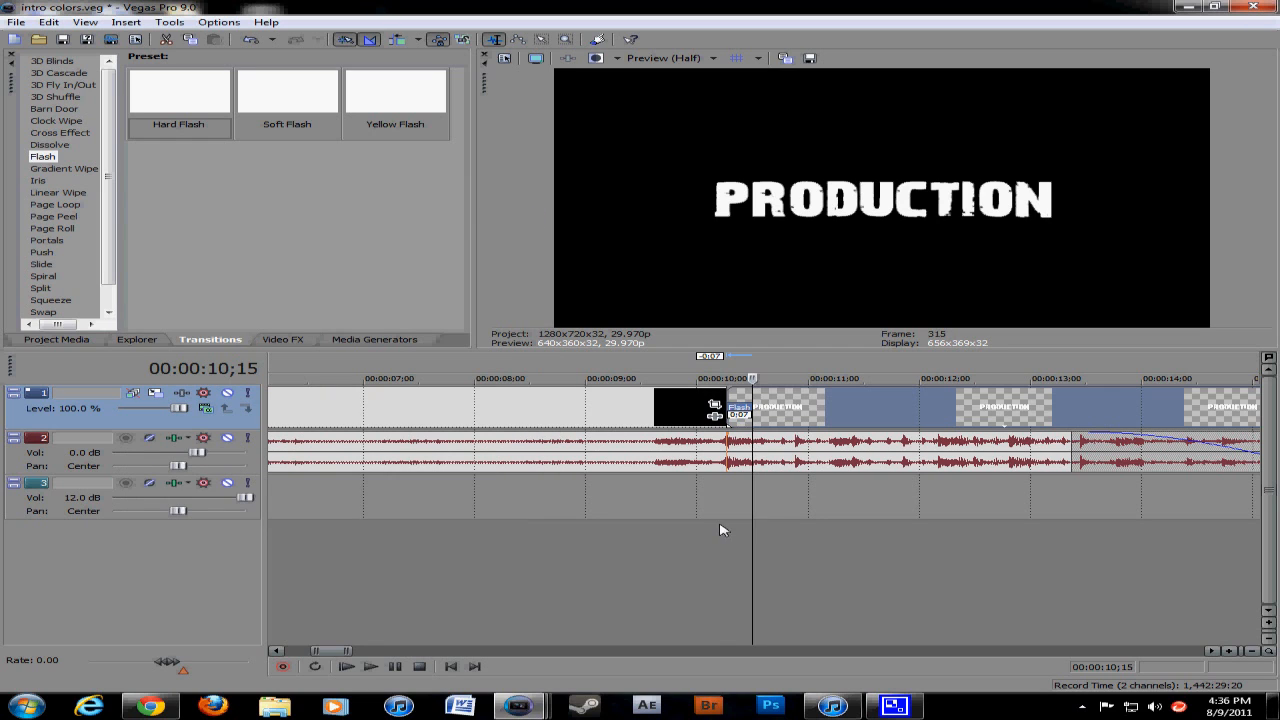
Step: Play the timeline from 00:00:09;12 to preview the flash transition, and stop after the PRODUCTION title appears
click(720, 526)
click(629, 516)
click(370, 666)
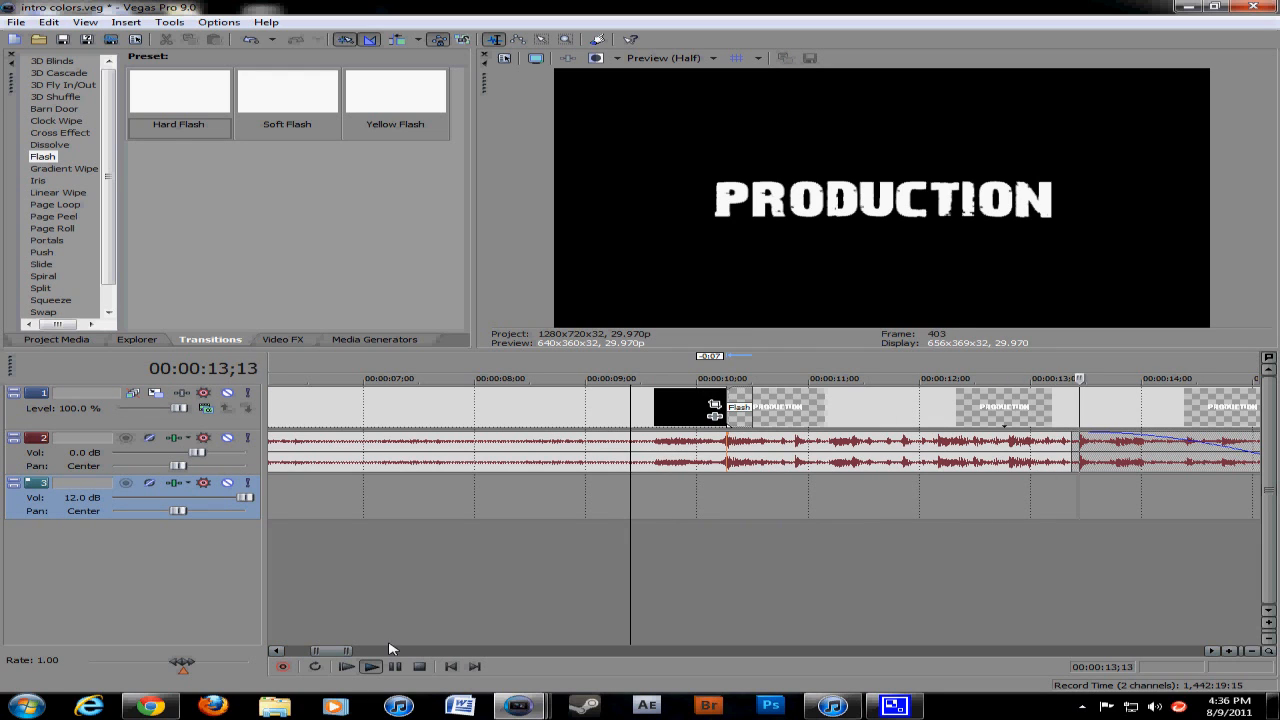
click(419, 666)
Step: Move the PRODUCTION text event earlier to lengthen the flash overlap to 0:12, and preview the transition
drag(873, 405, 854, 406)
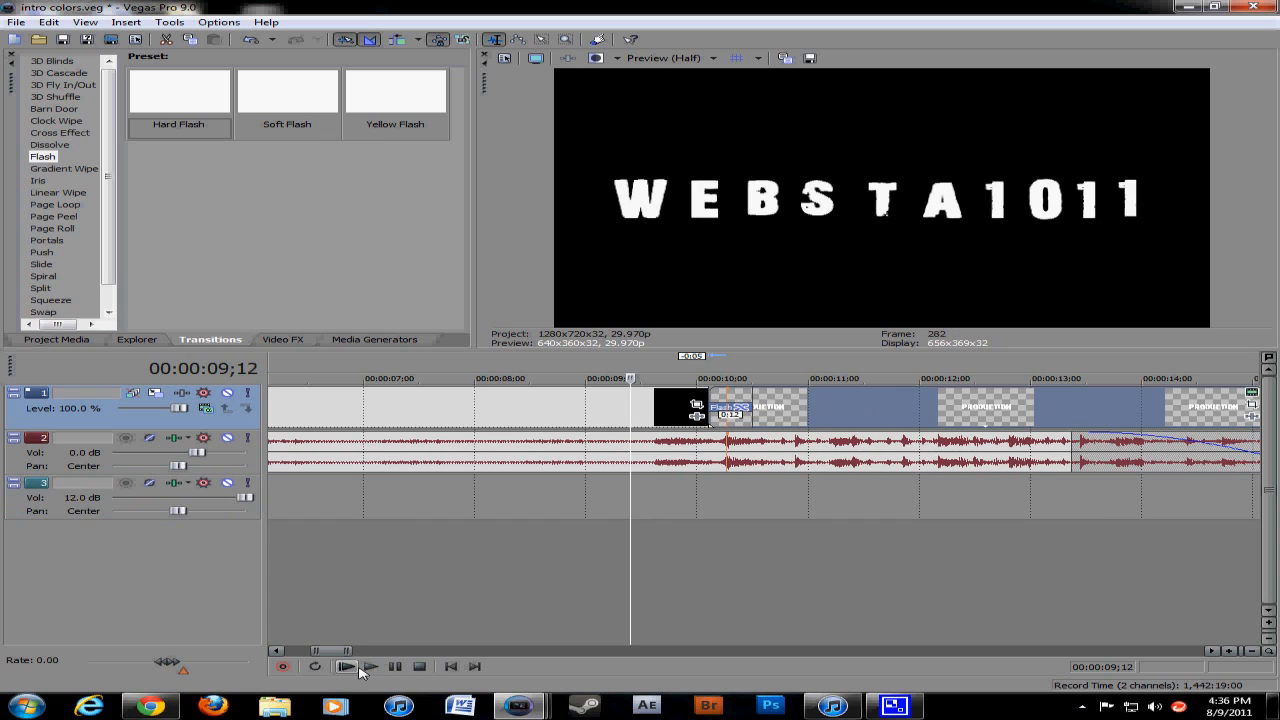
click(346, 666)
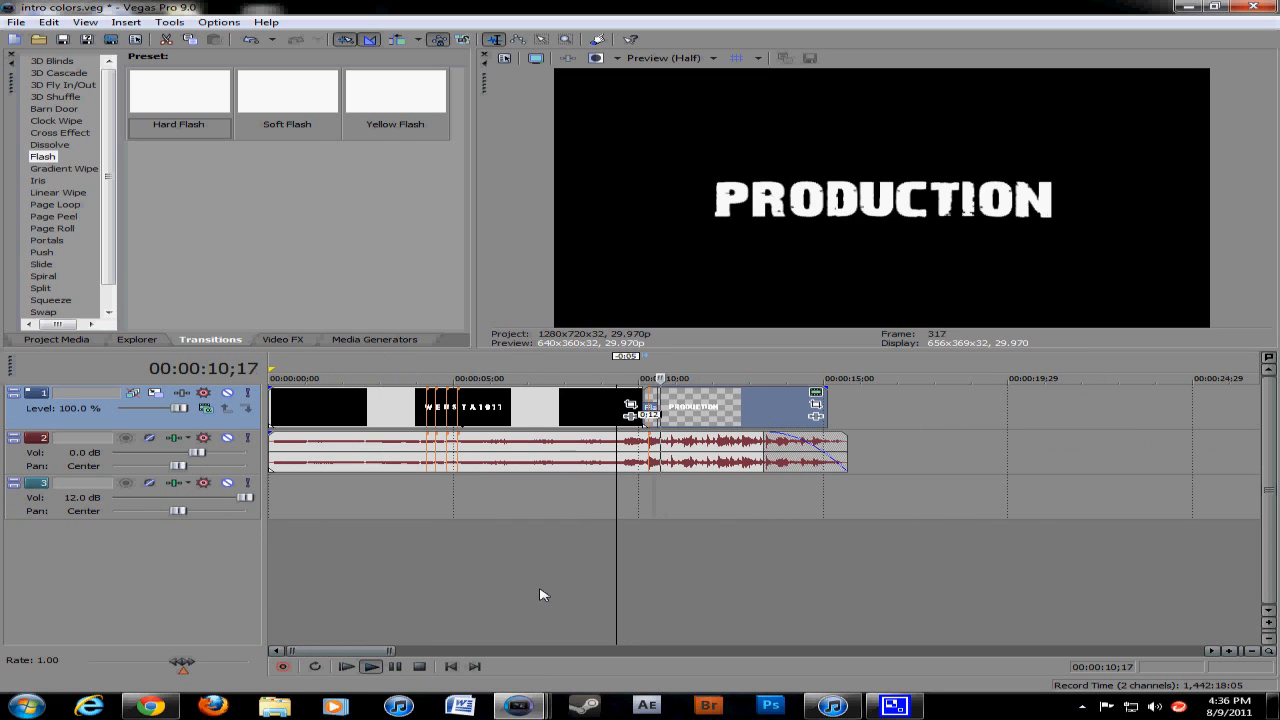
scroll(540, 595, up, 4)
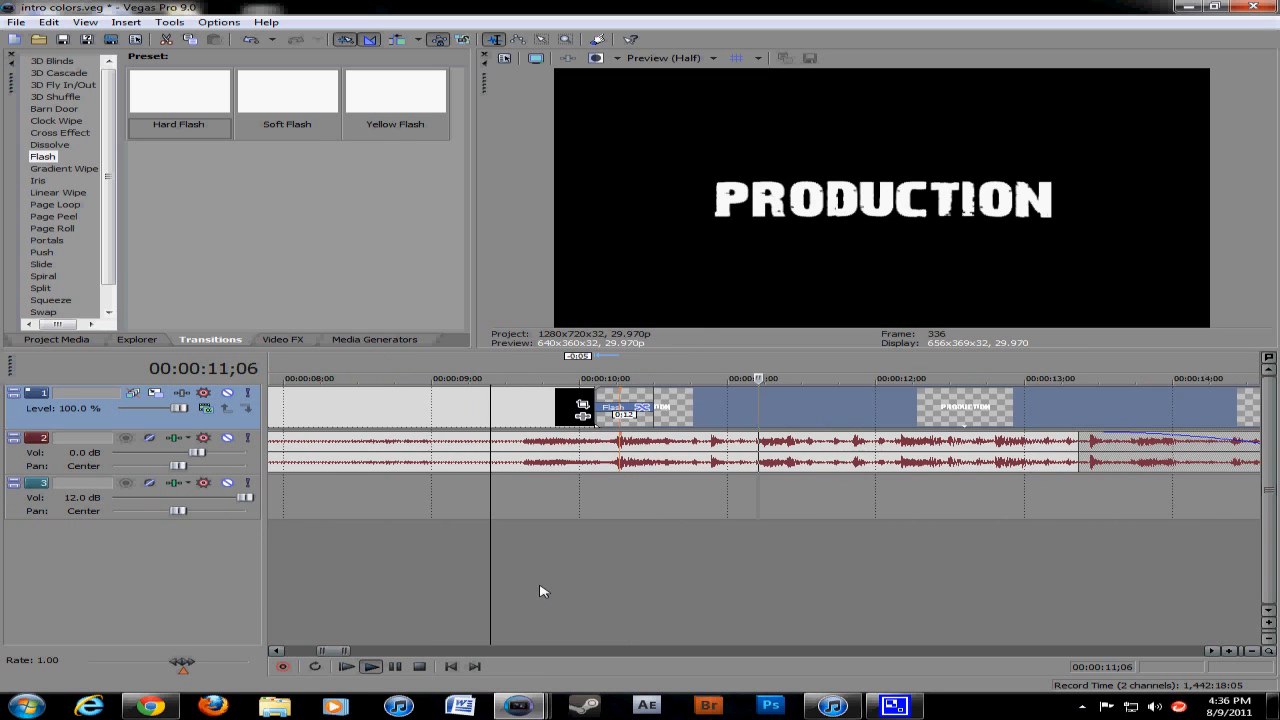
click(424, 668)
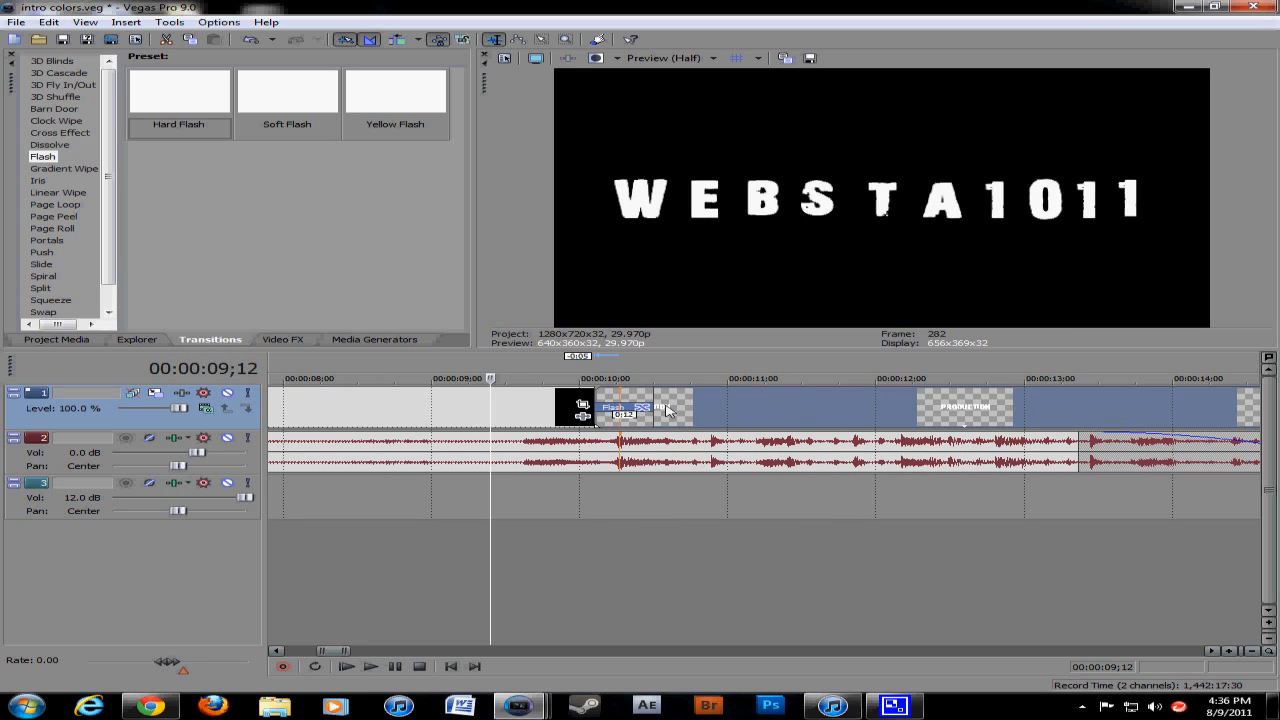
Step: Move the PRODUCTION text event earlier again for a flash overlap of 0:19, and preview it from 00:00:09;03
drag(703, 411, 667, 410)
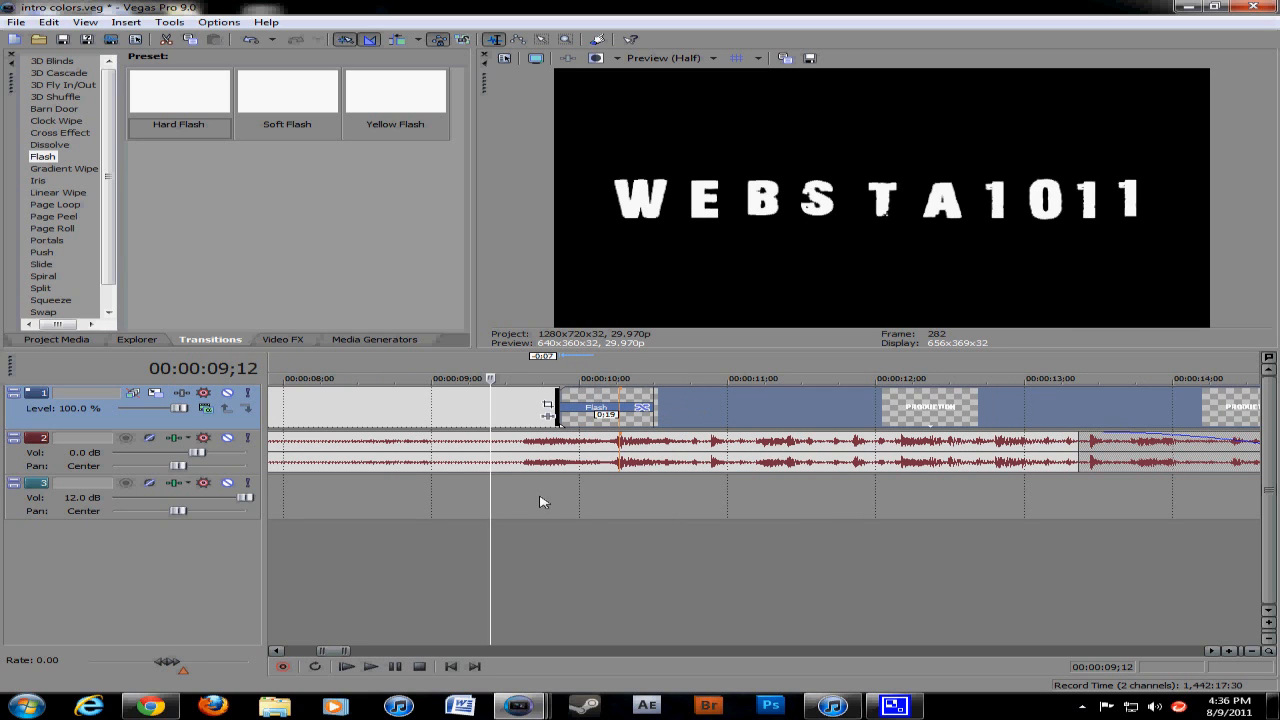
click(516, 518)
click(446, 529)
click(371, 668)
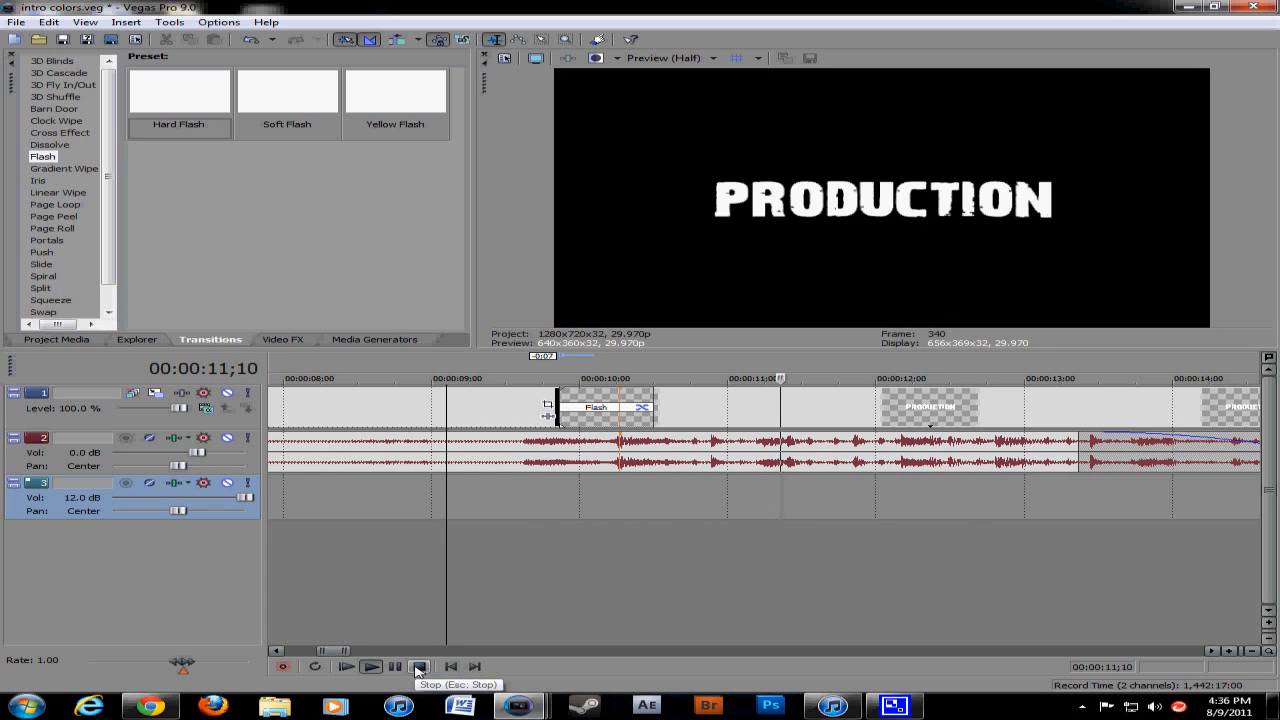
click(420, 666)
Step: Examine the flash transition around 00:00:10;01 and check its timing against the music by playing it through
scroll(606, 566, up, 3)
scroll(937, 457, down, 3)
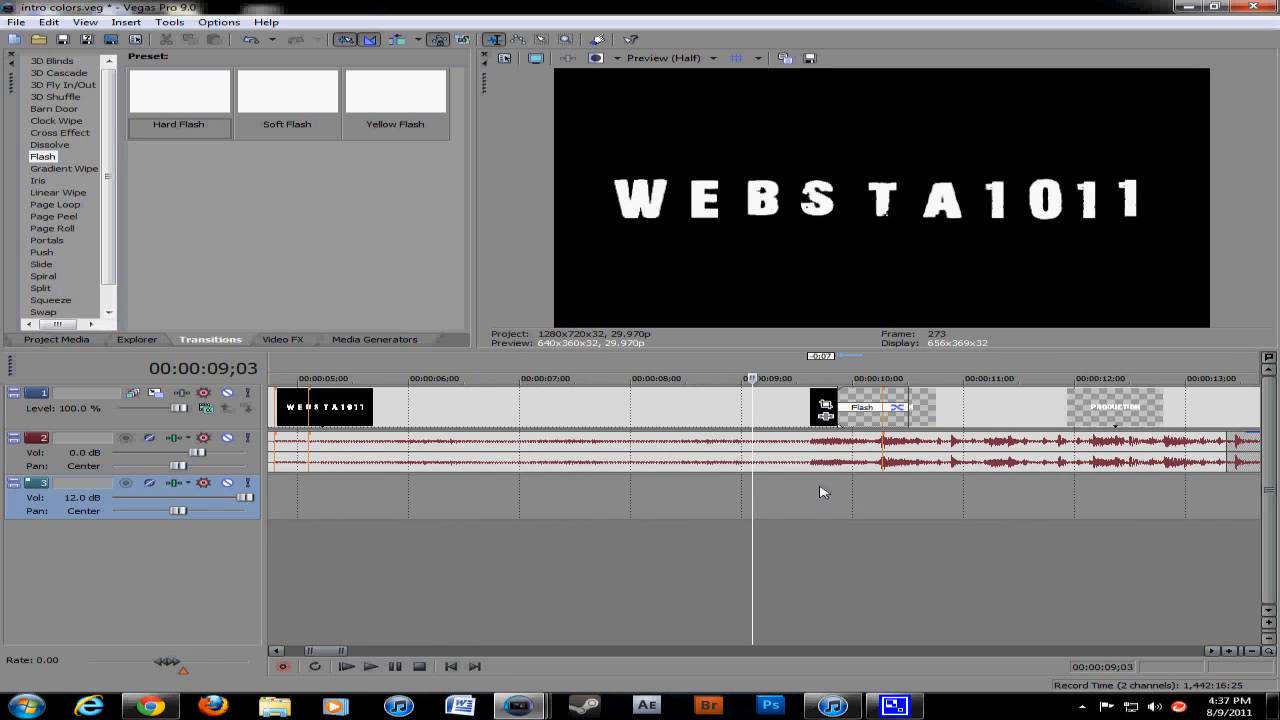
click(857, 480)
scroll(857, 478, up, 3)
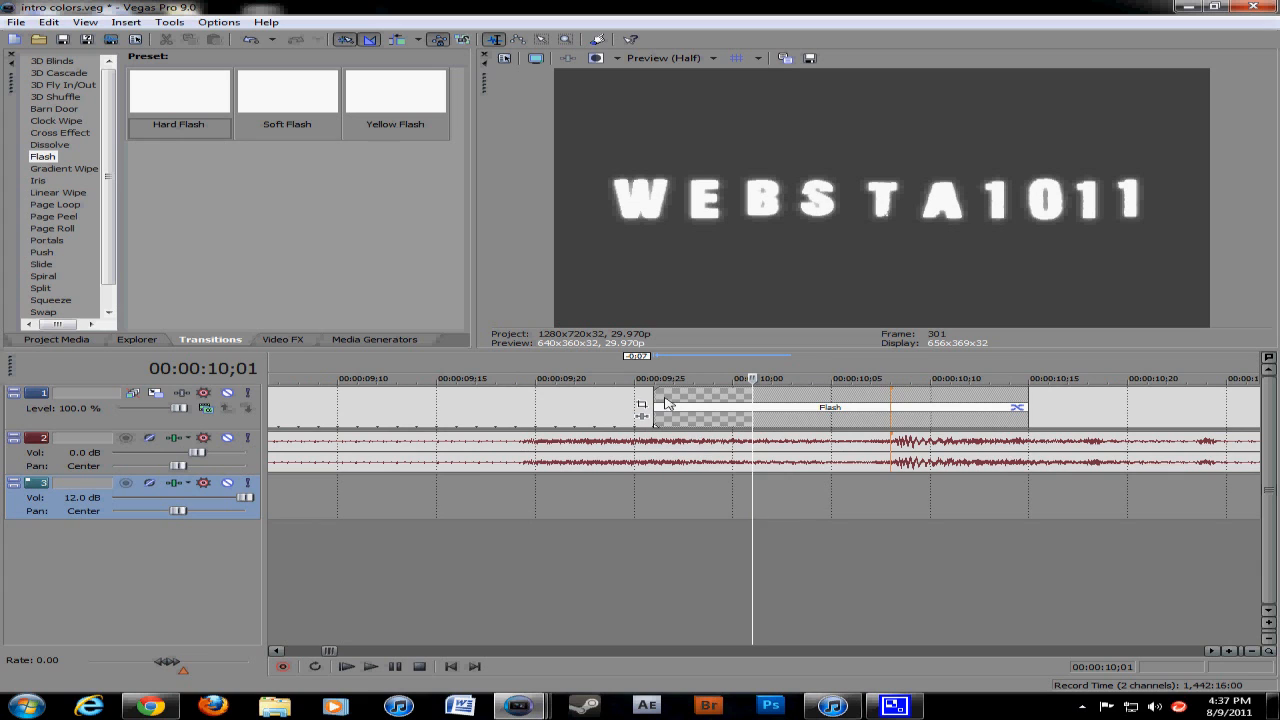
scroll(706, 403, down, 5)
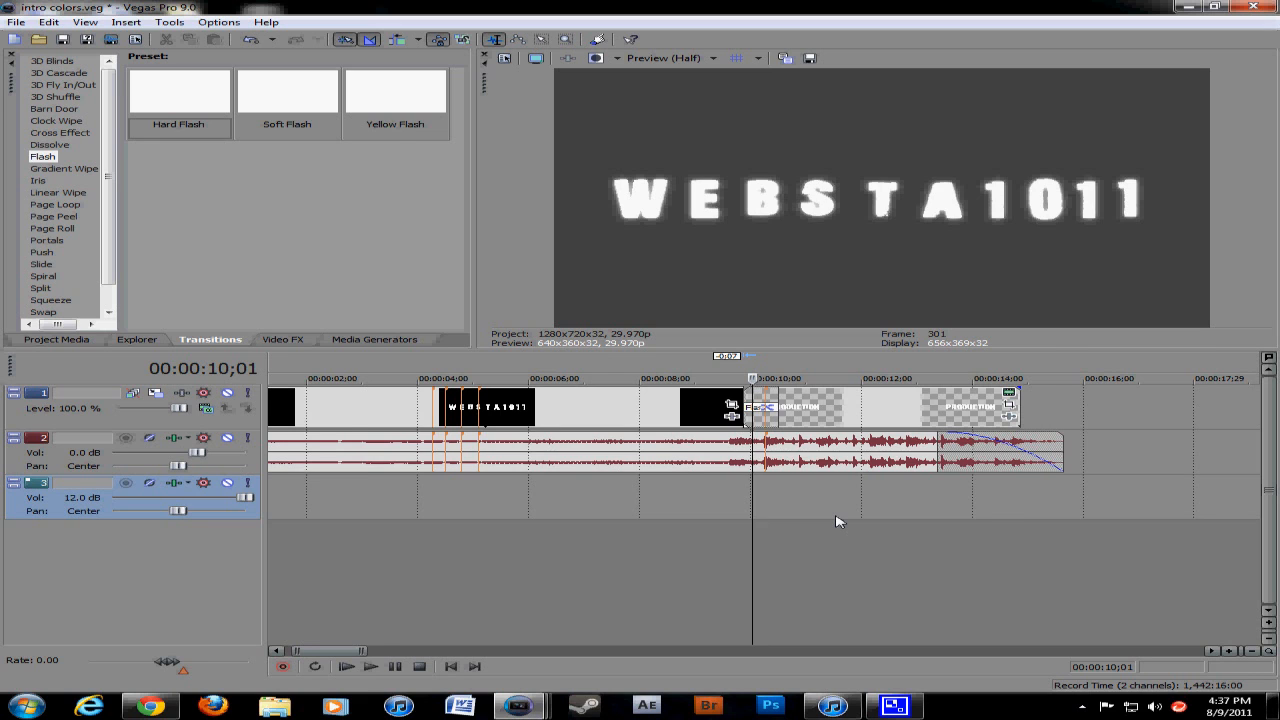
scroll(837, 520, down, 2)
click(630, 503)
click(370, 666)
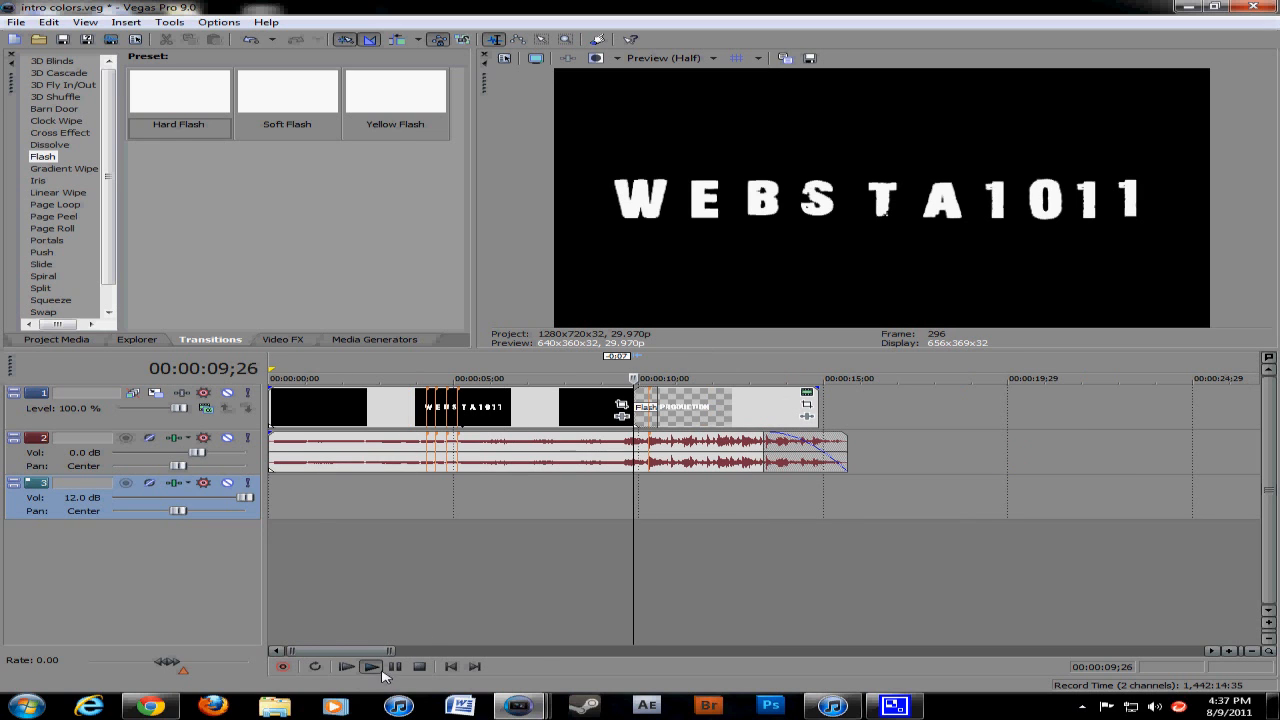
click(420, 666)
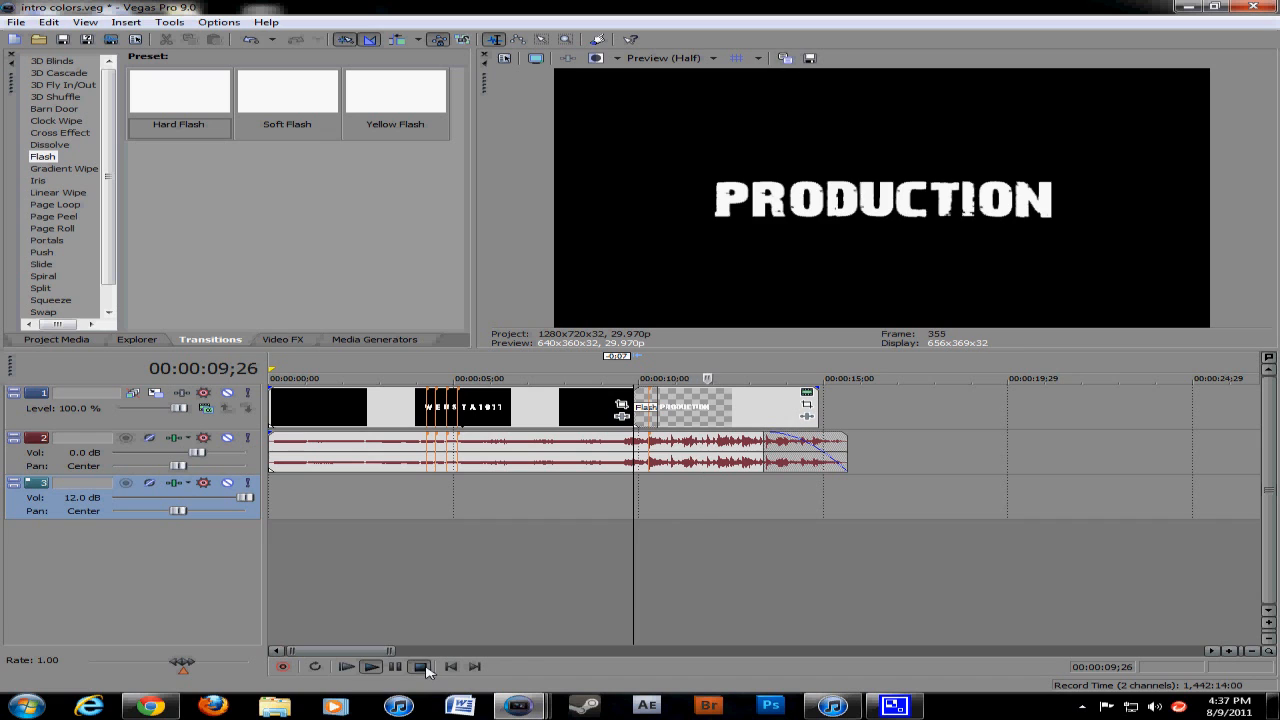
Step: Open Event Pan/Crop for the PRODUCTION text event and add a position keyframe at 00:00:00;11
click(807, 404)
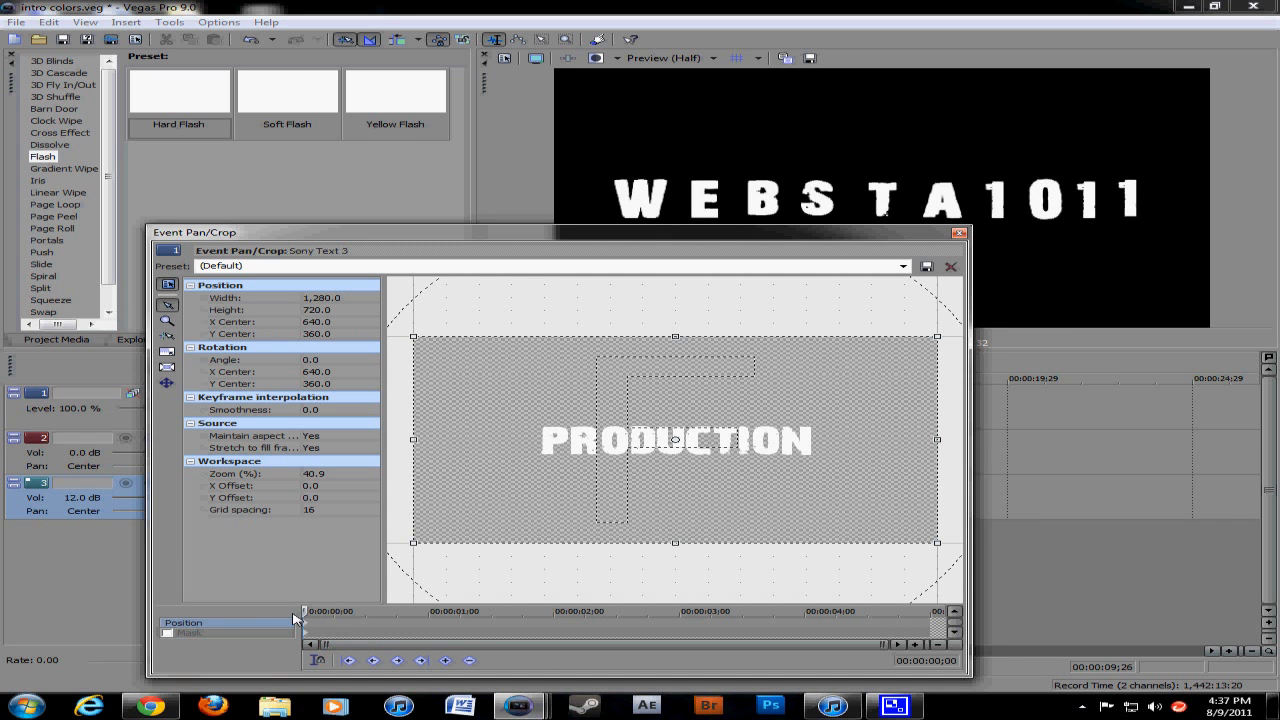
drag(306, 621, 316, 620)
drag(320, 620, 349, 620)
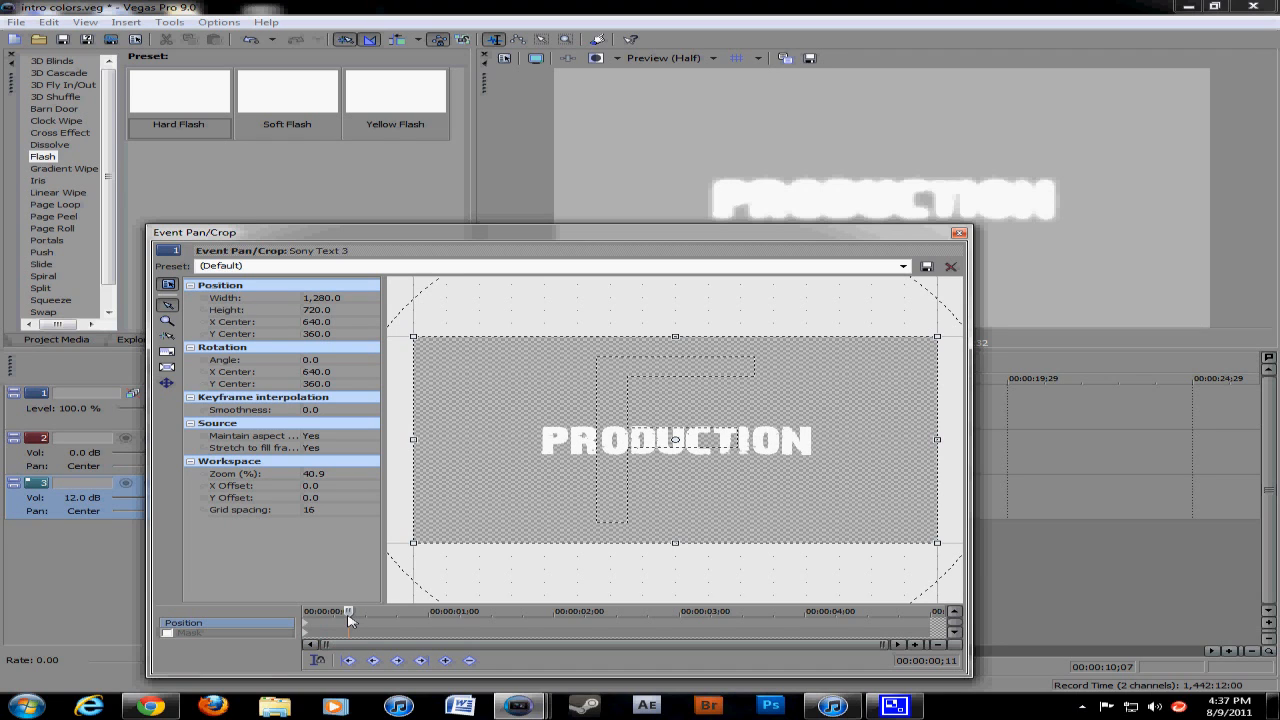
click(445, 660)
Step: At 00:00:04;17, shrink the crop frame to about 1,066 by 558 and centre it near X 669.5, Y 363.7
drag(354, 620, 876, 615)
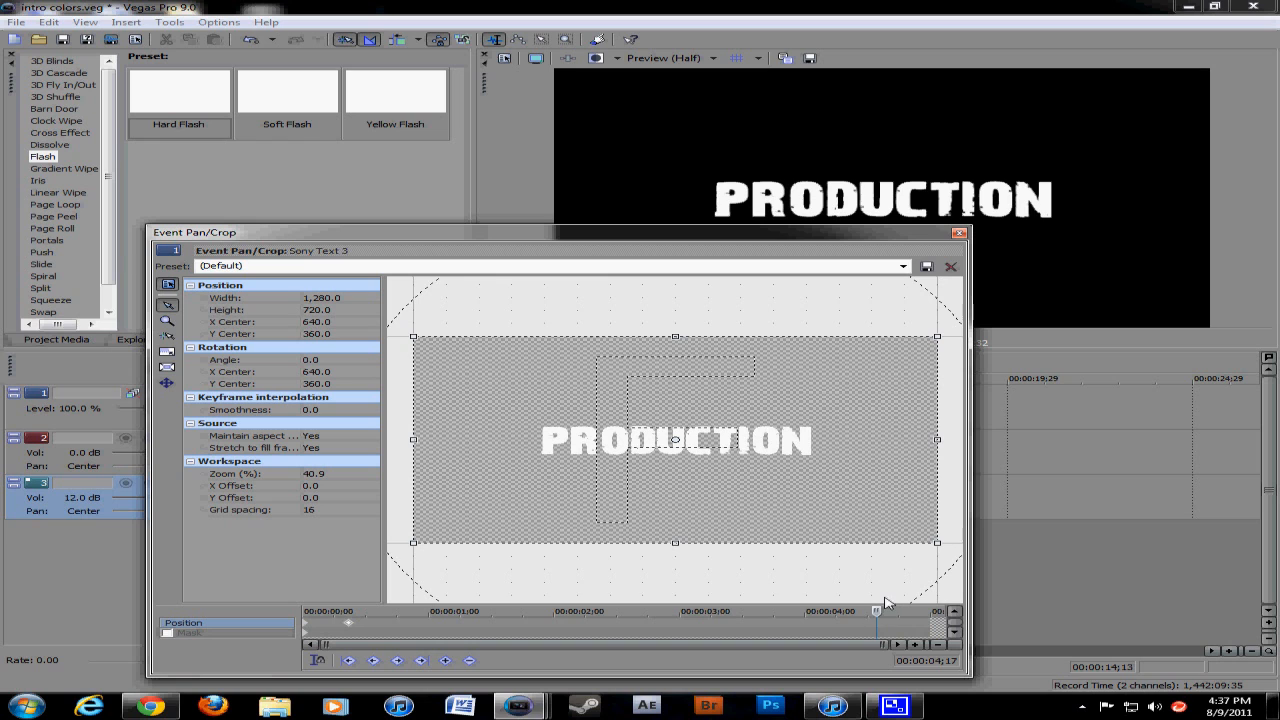
scroll(858, 504, down, 1)
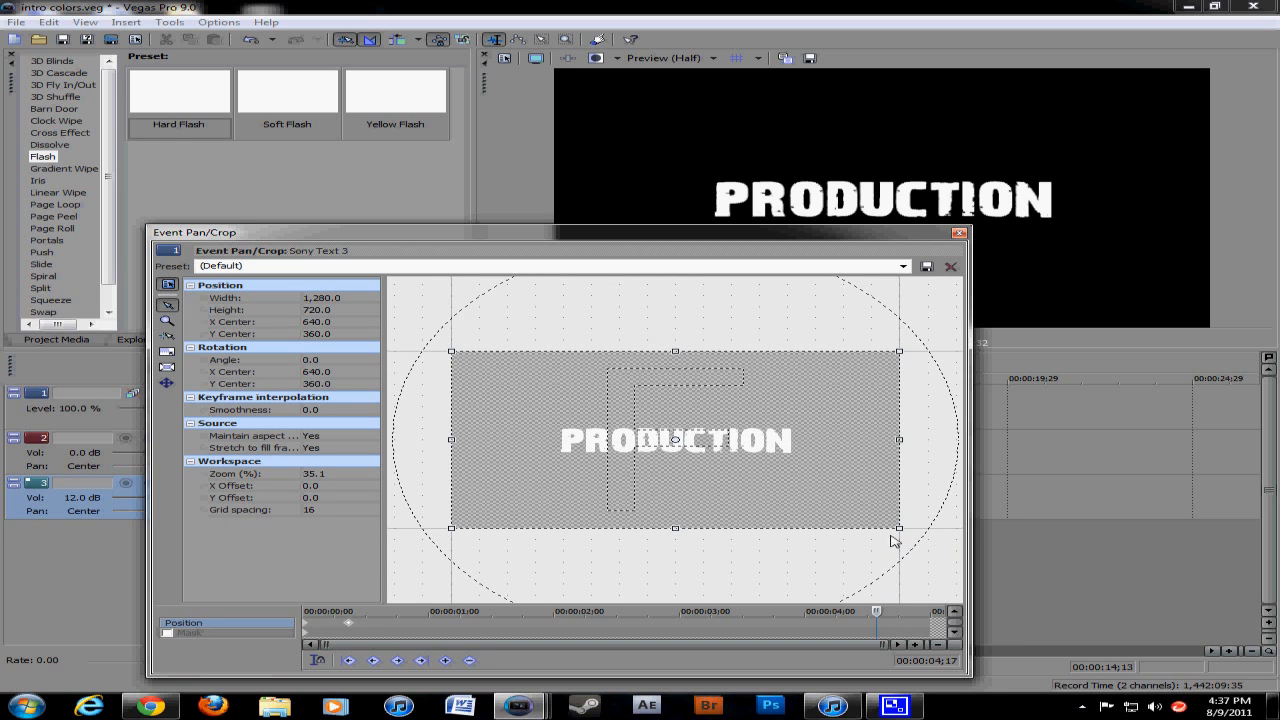
scroll(877, 616, up, 8)
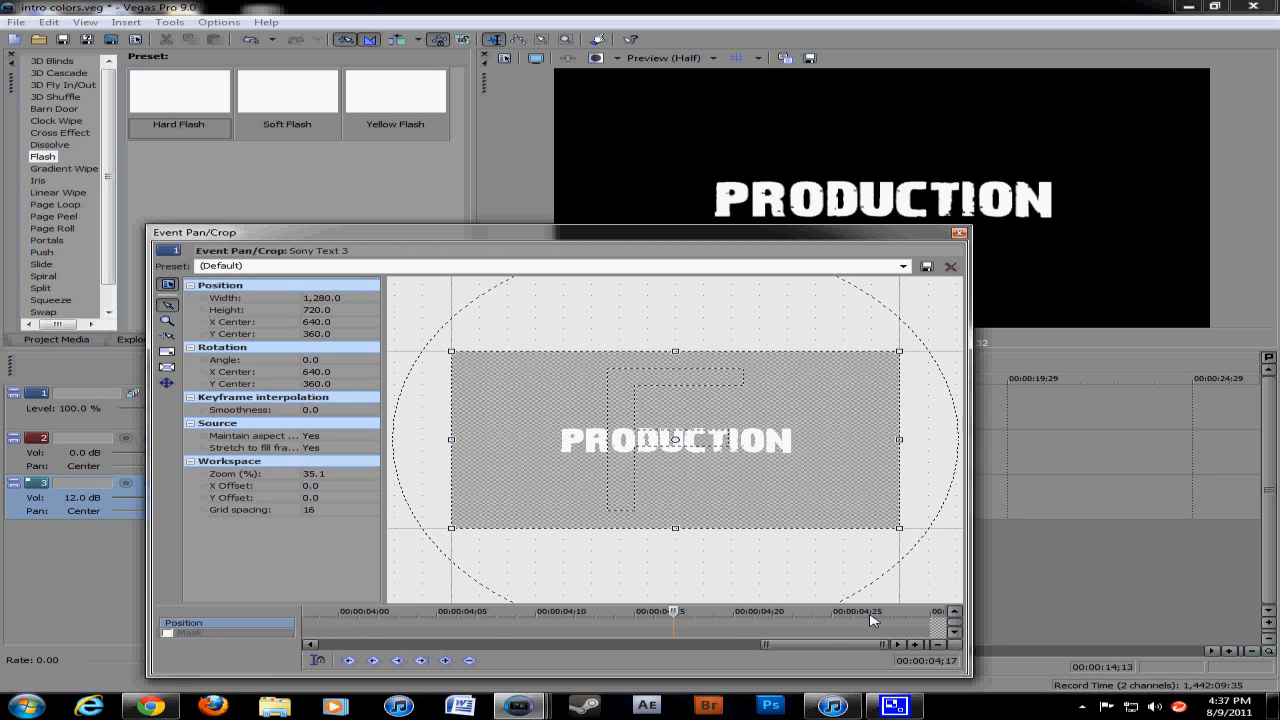
scroll(652, 620, down, 3)
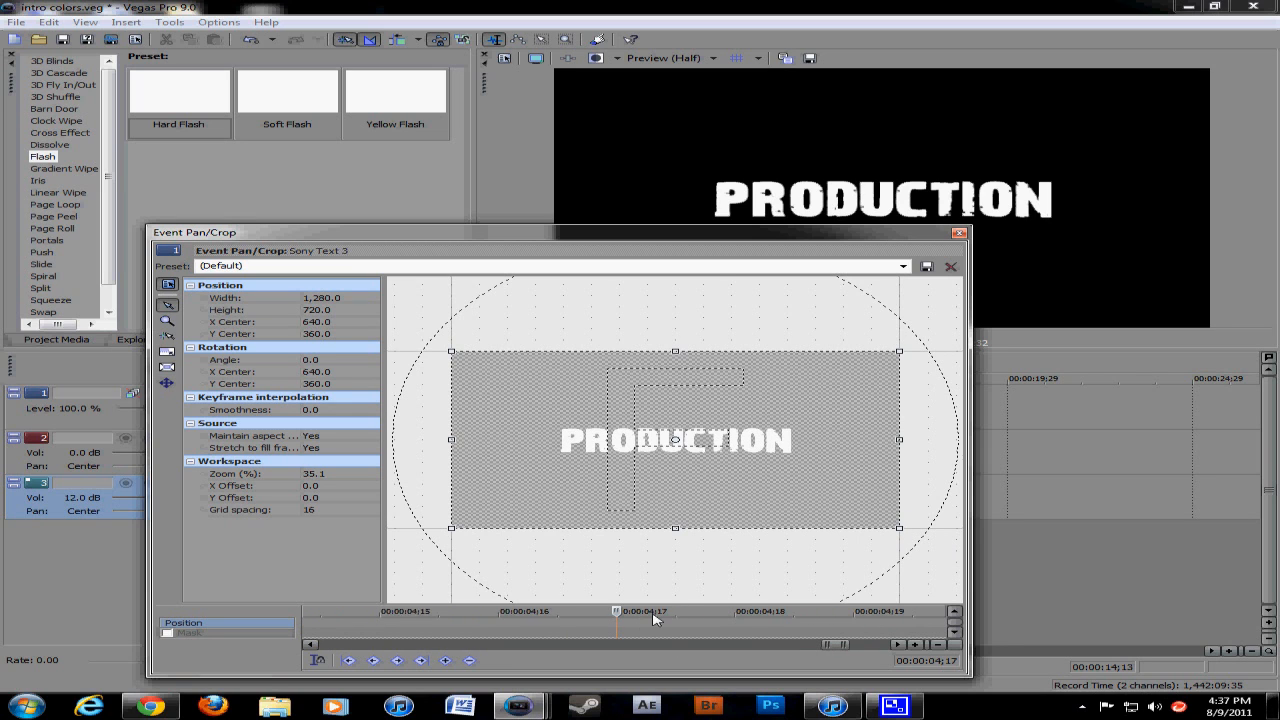
scroll(765, 502, down, 1)
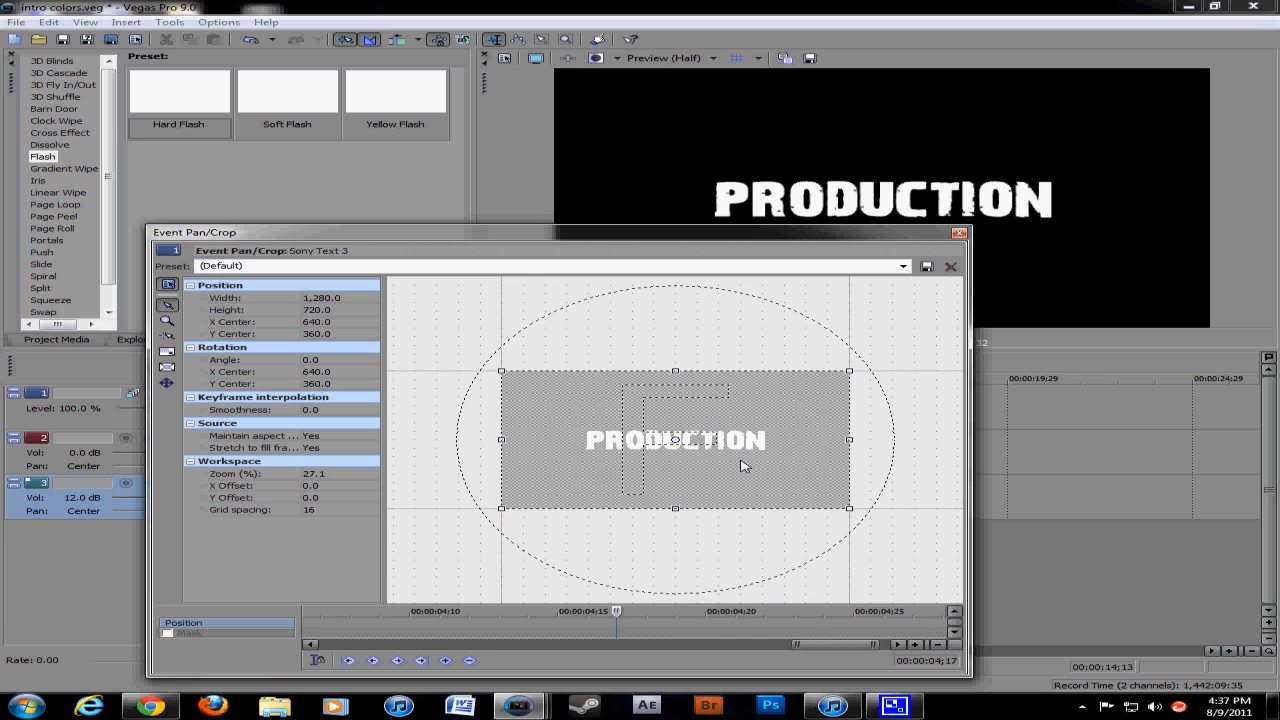
drag(850, 510, 792, 481)
drag(667, 434, 700, 448)
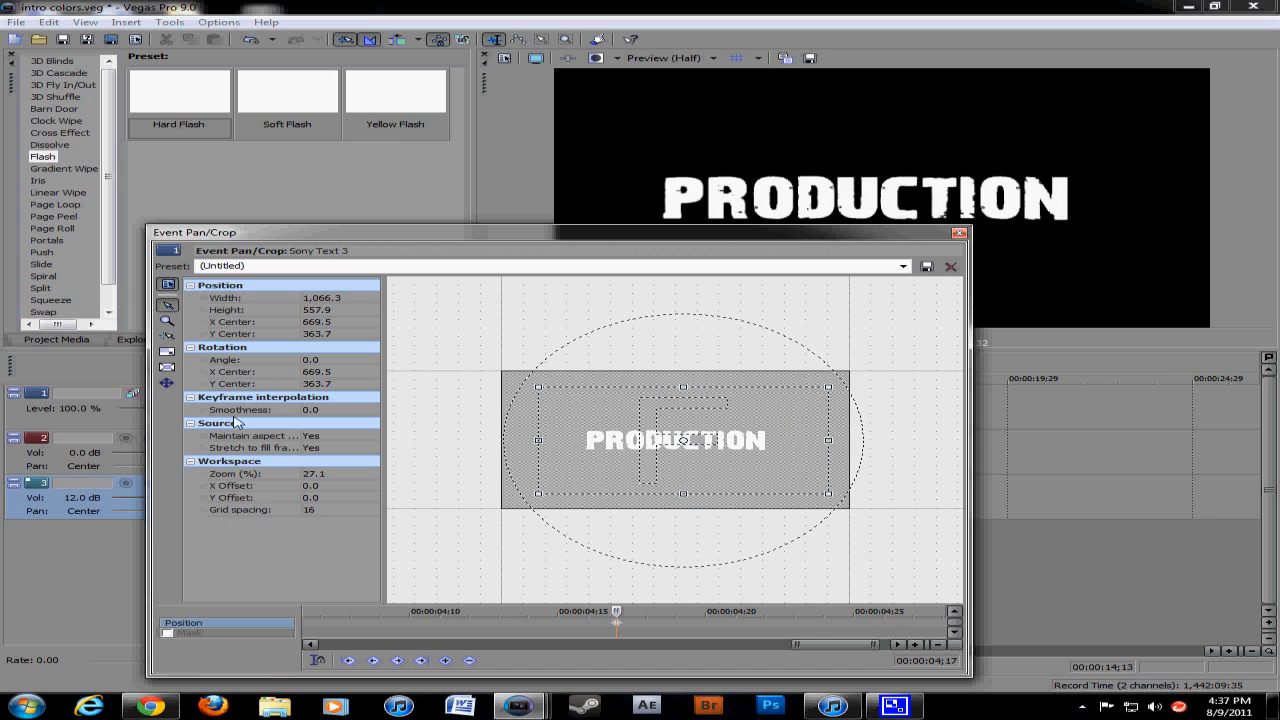
Step: Turn off Maintain aspect ratio and, at 00:00:05;00, shrink the crop frame to about 128.5 by 83.1 over the middle of PRODUCTION
click(316, 437)
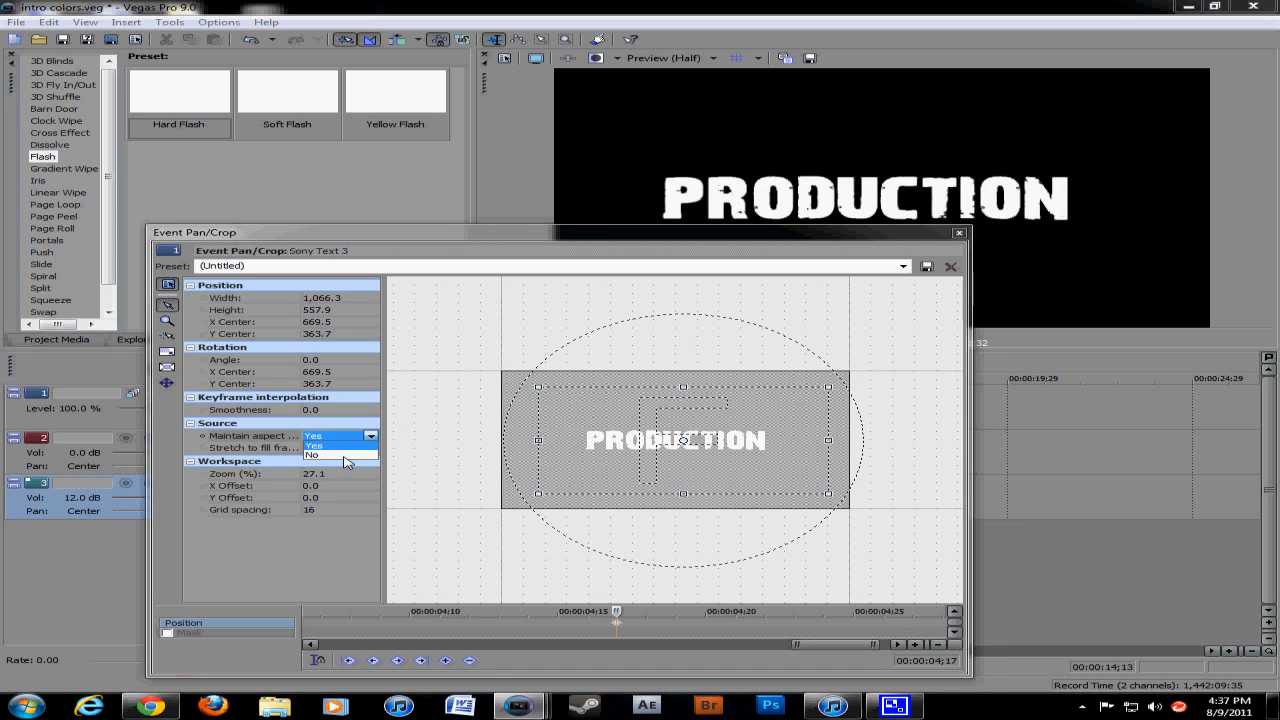
click(343, 456)
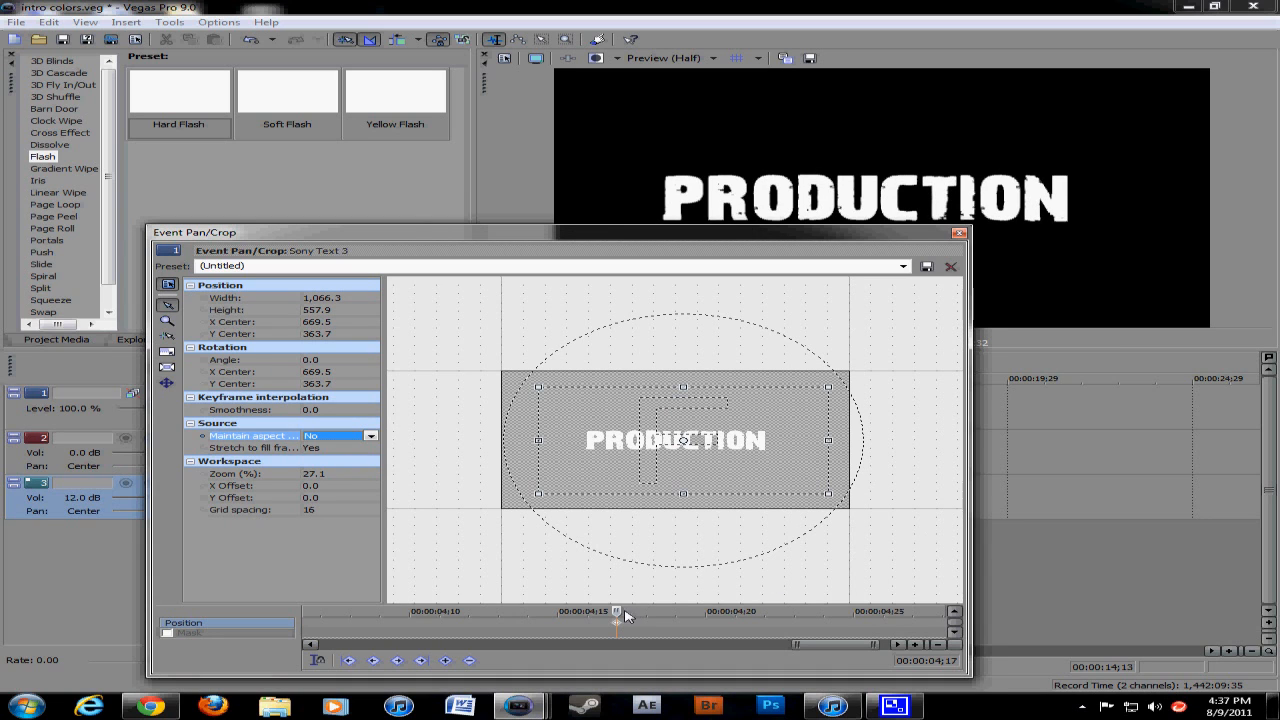
drag(617, 611, 985, 618)
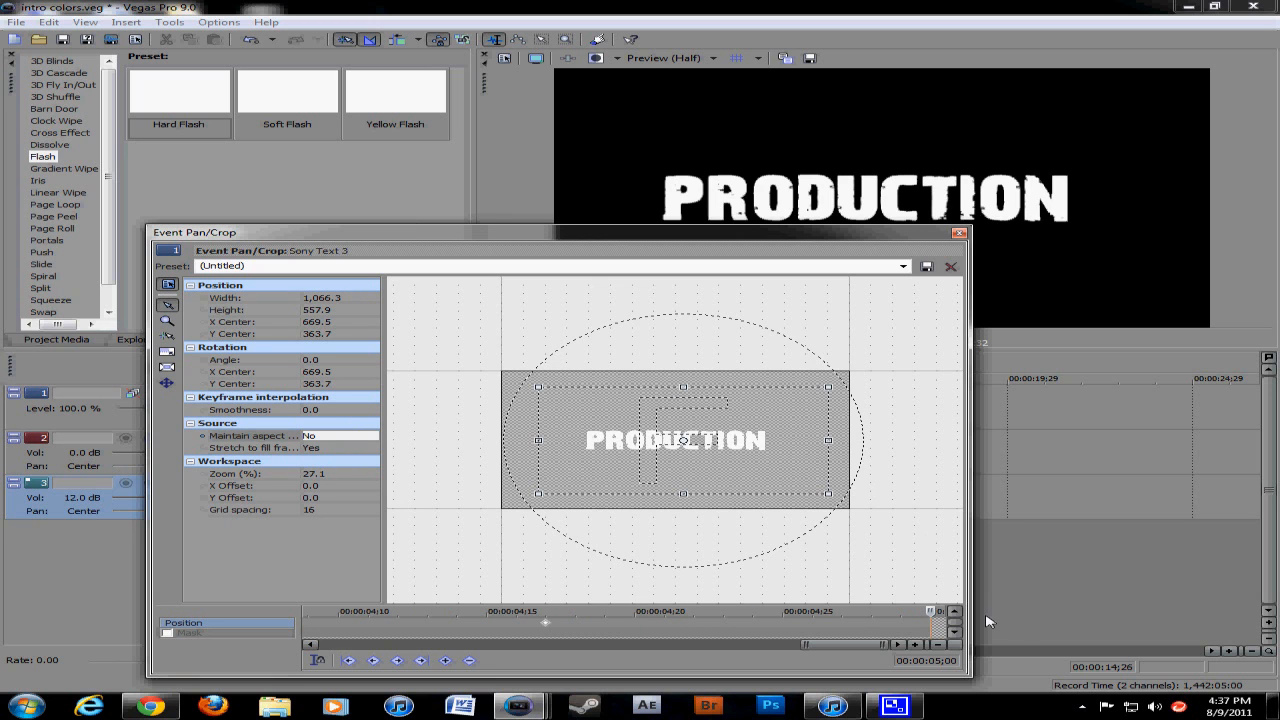
scroll(783, 545, down, 2)
scroll(740, 486, up, 4)
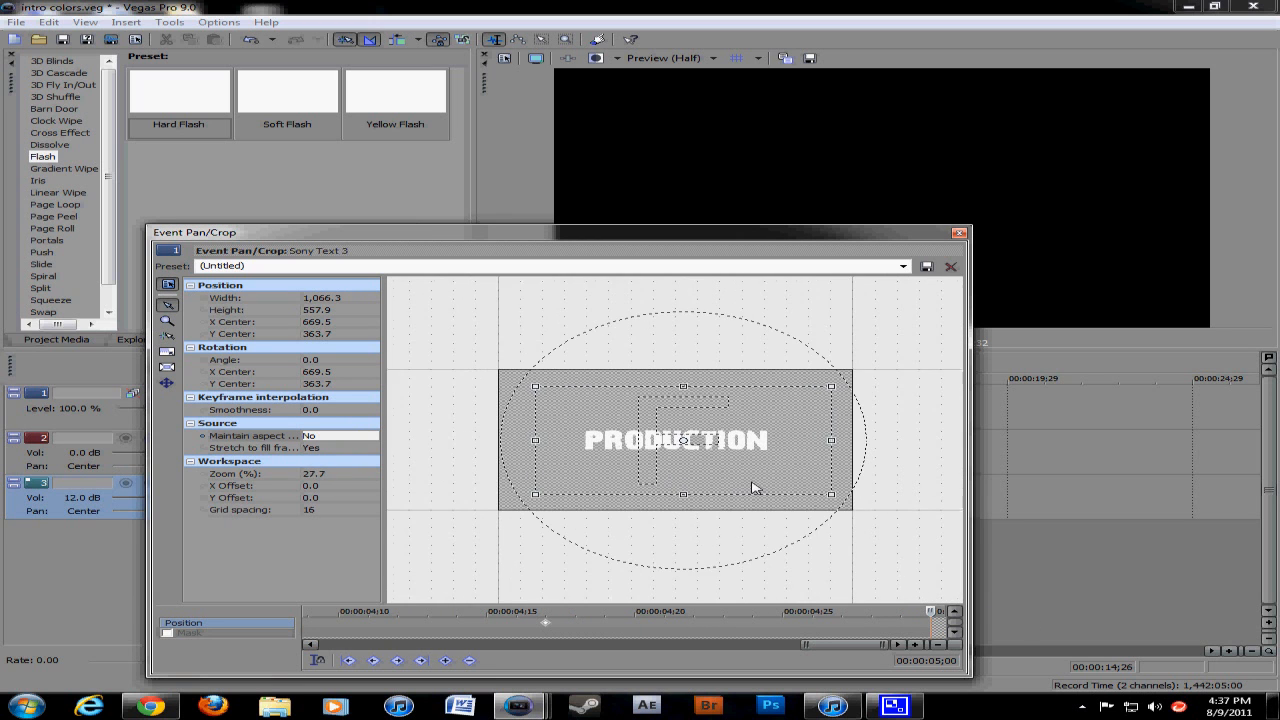
drag(866, 507, 683, 447)
scroll(728, 455, up, 3)
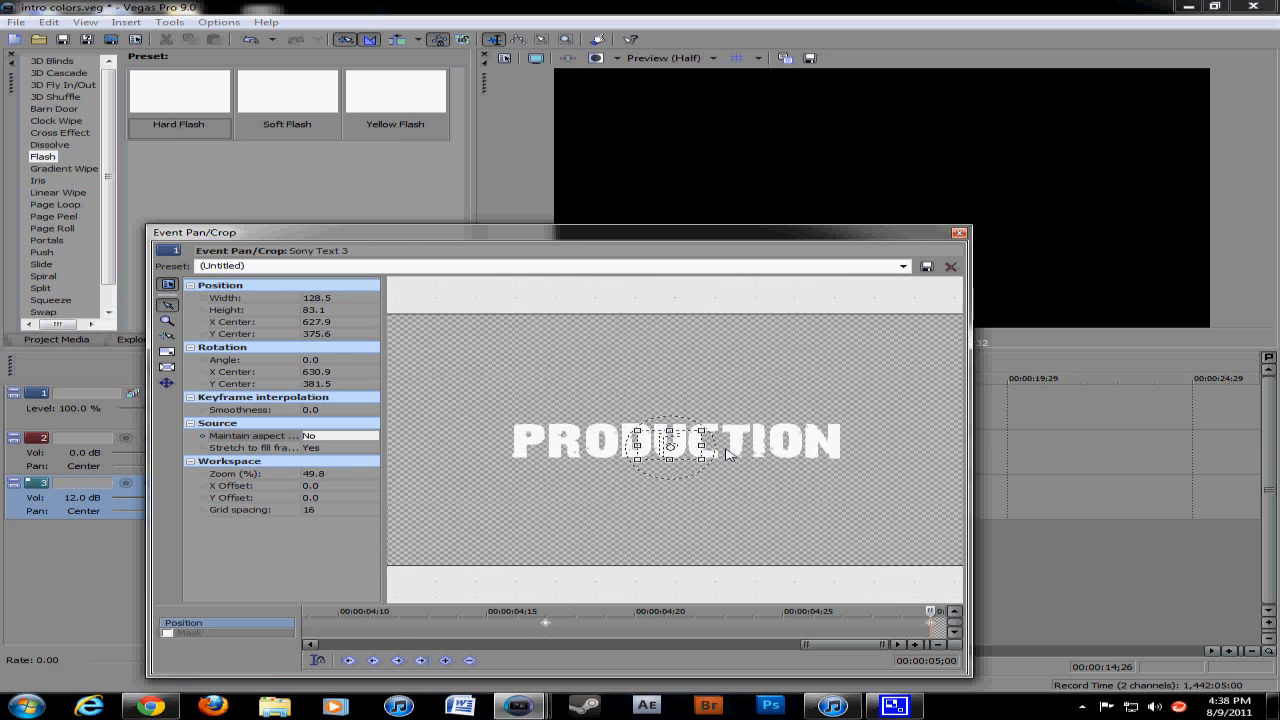
Step: Shrink the crop frame further to about 6.5 by 8.9, centre it inside a letter gap near X 629.7, Y 348.2, and close Event Pan/Crop
scroll(728, 455, up, 10)
drag(655, 530, 655, 480)
drag(651, 403, 651, 421)
drag(521, 453, 636, 428)
scroll(645, 424, up, 3)
scroll(645, 424, up, 4)
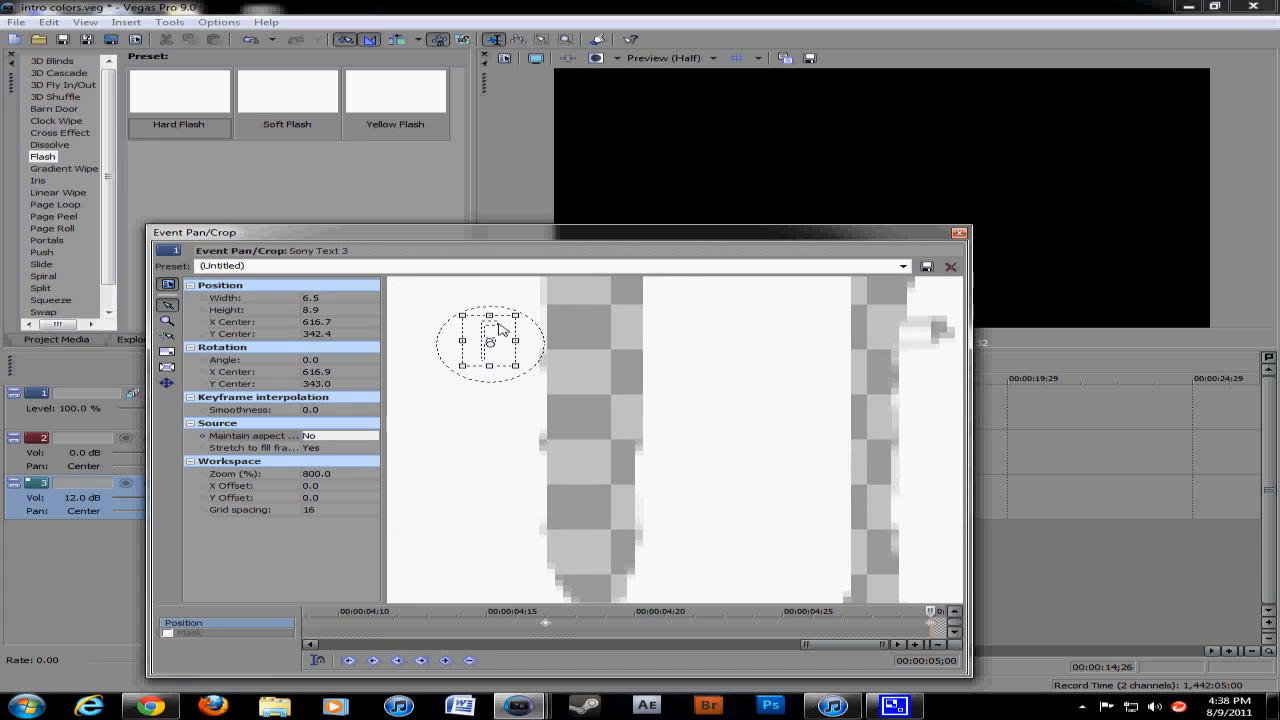
drag(500, 328, 604, 360)
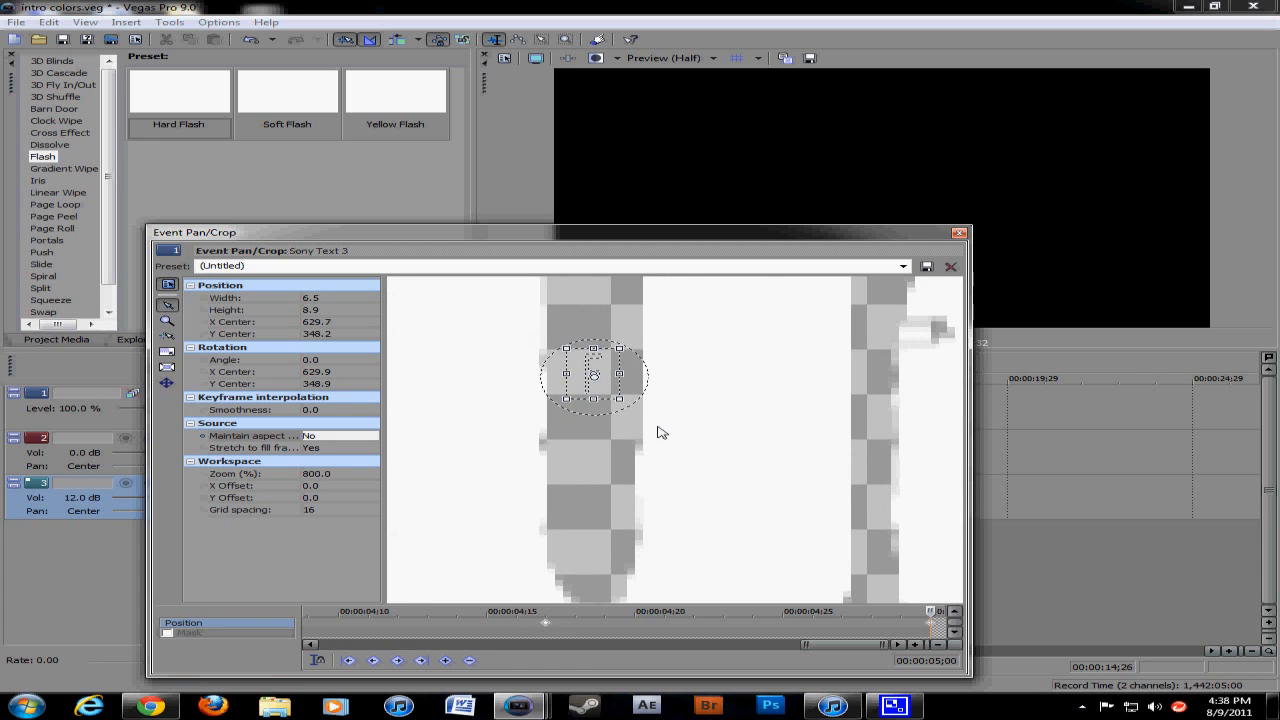
drag(930, 613, 845, 612)
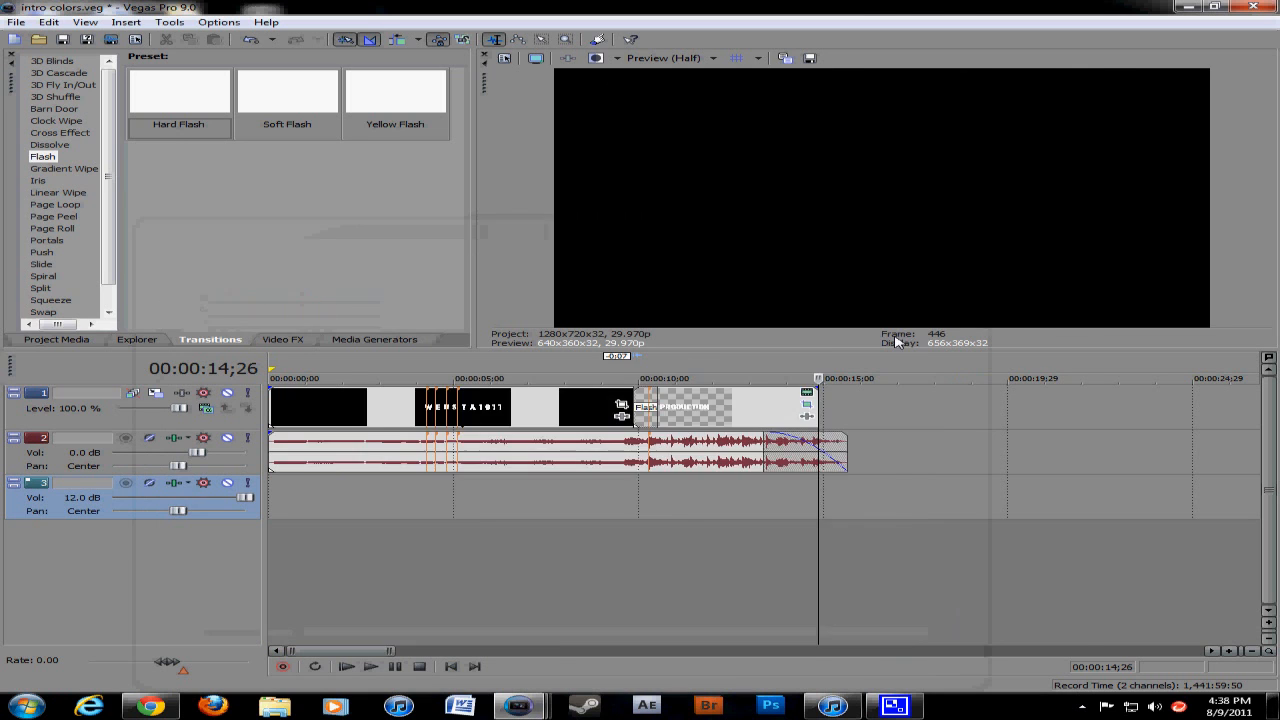
click(959, 232)
Step: Play the whole intro from the start of the project to check the zoom through the PRODUCTION text, and stop playback at the end
scroll(640, 545, up, 5)
click(466, 667)
click(451, 667)
click(370, 666)
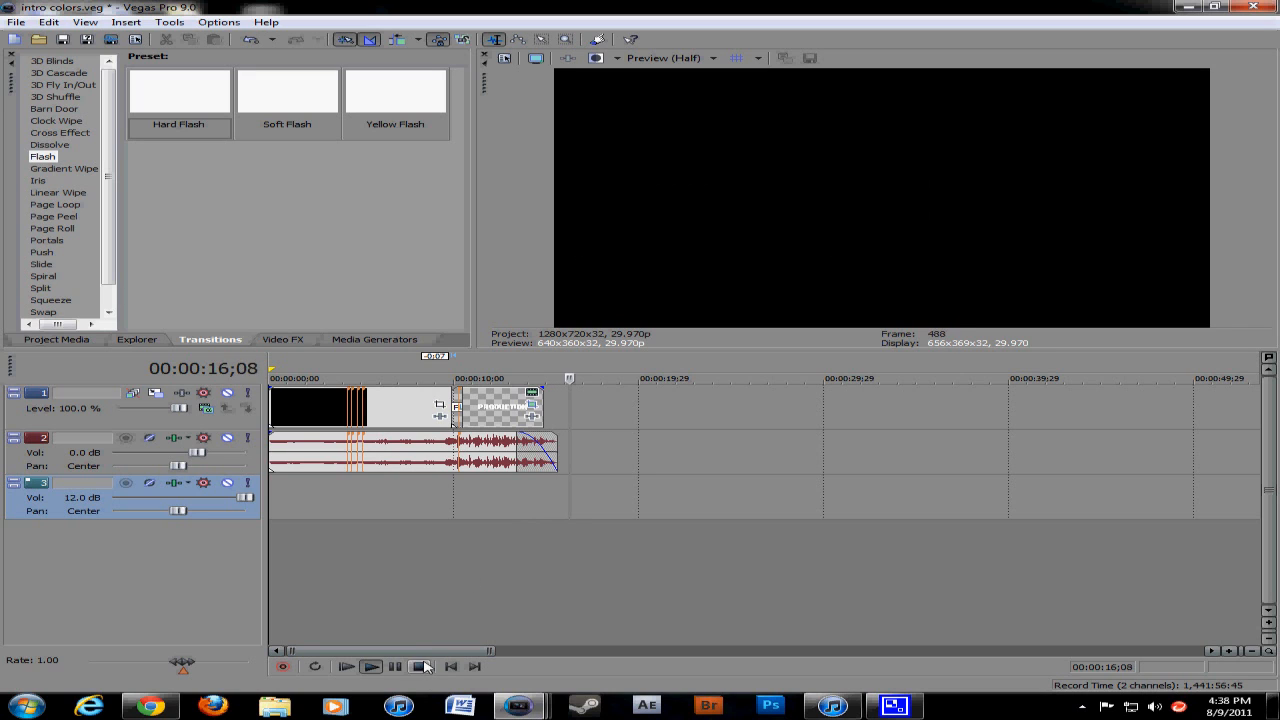
key(space)
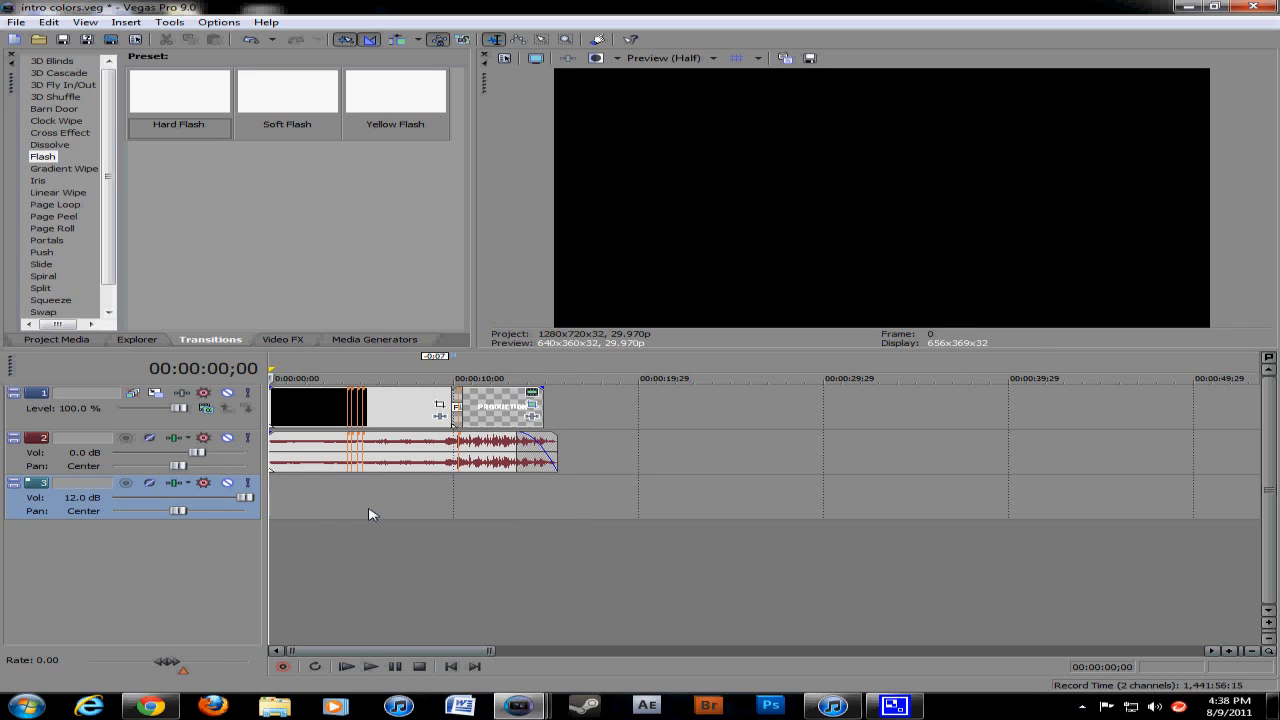